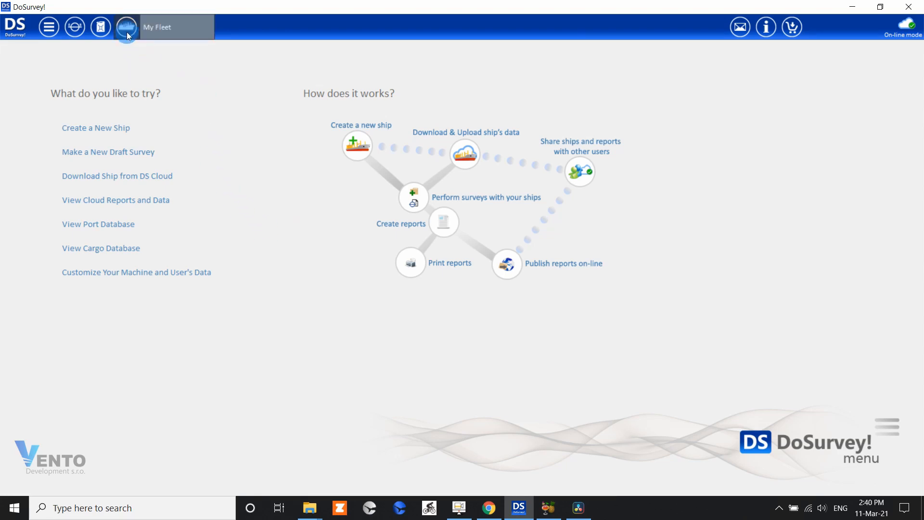
Open the My Fleet module and view the sounding report of m/v ZEALAND JULIANA, closing the report when done.
left_click(127, 27)
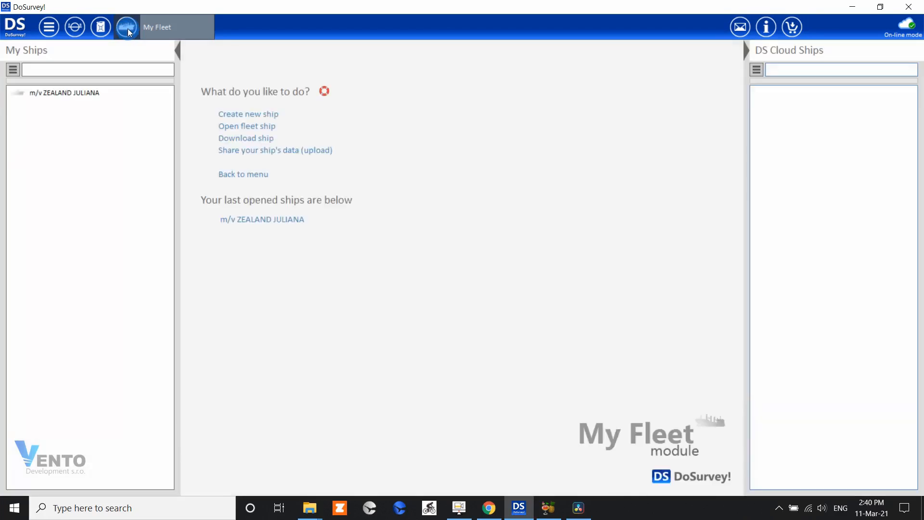
left_click(57, 96)
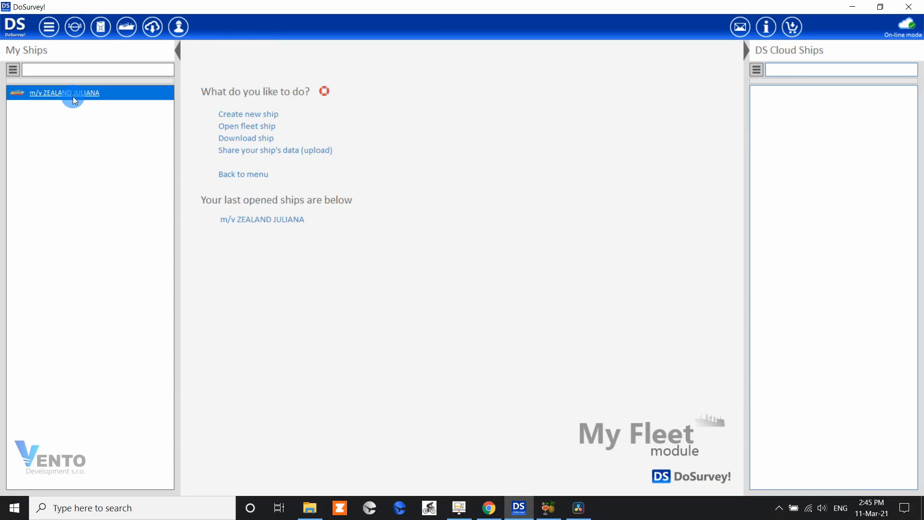
right_click(74, 100)
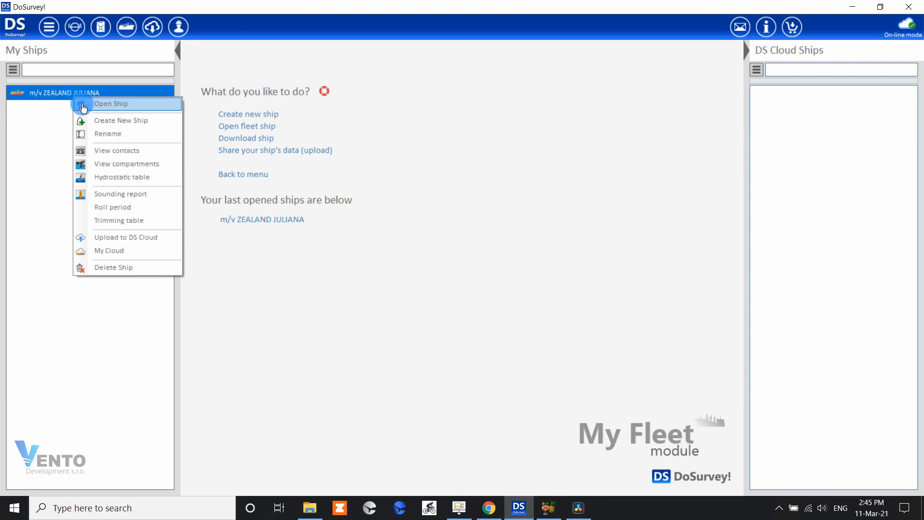
left_click(174, 199)
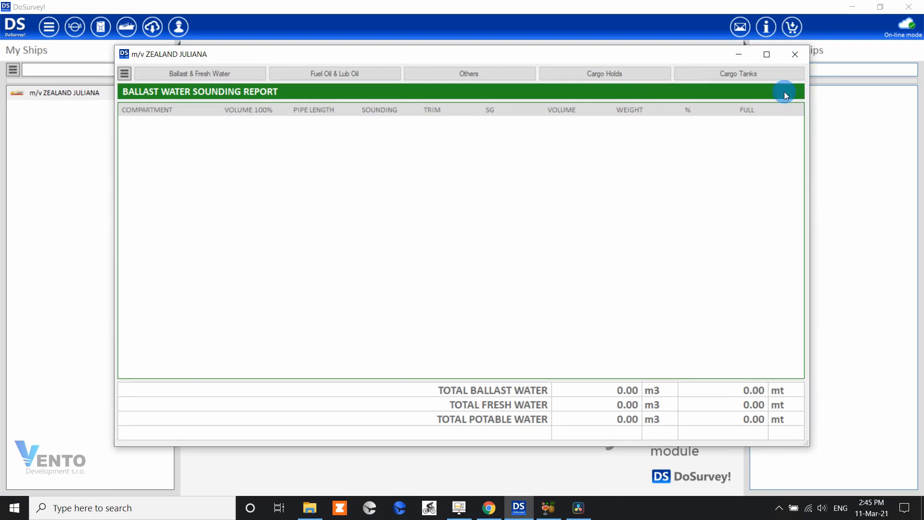
left_click(797, 54)
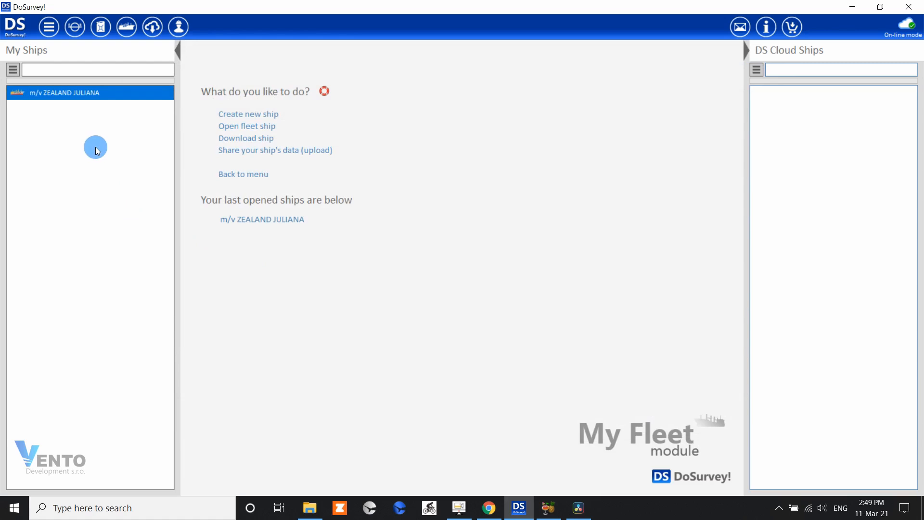
Open the compartments of m/v ZEALAND JULIANA from the fleet list.
right_click(76, 93)
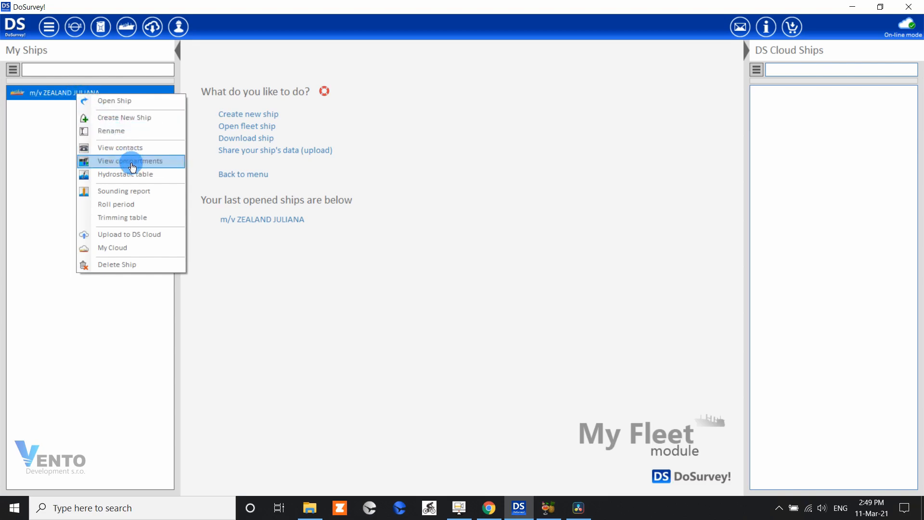
left_click(168, 167)
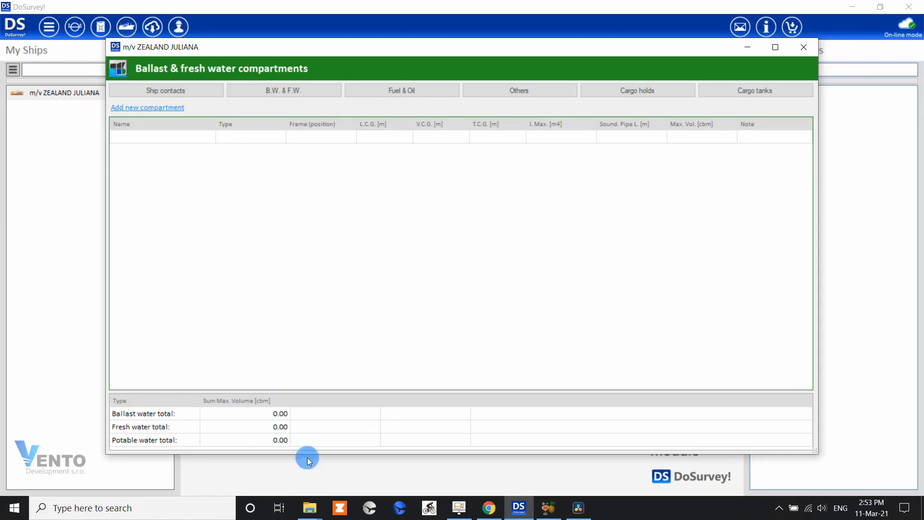
Open 2 Sounding tables.pdf from the mv Zealand Juliana folder and examine the FP TK C row in the WB tanks table.
left_click(308, 508)
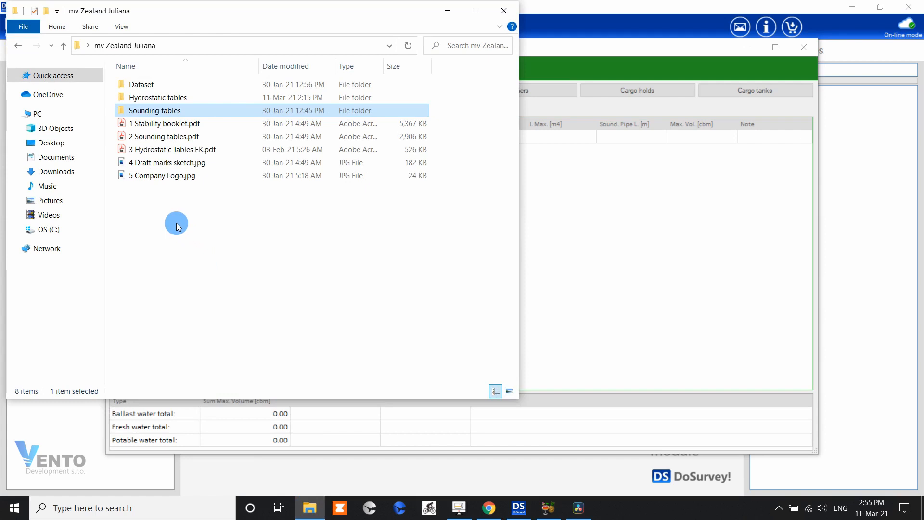
double_click(178, 112)
left_click(17, 45)
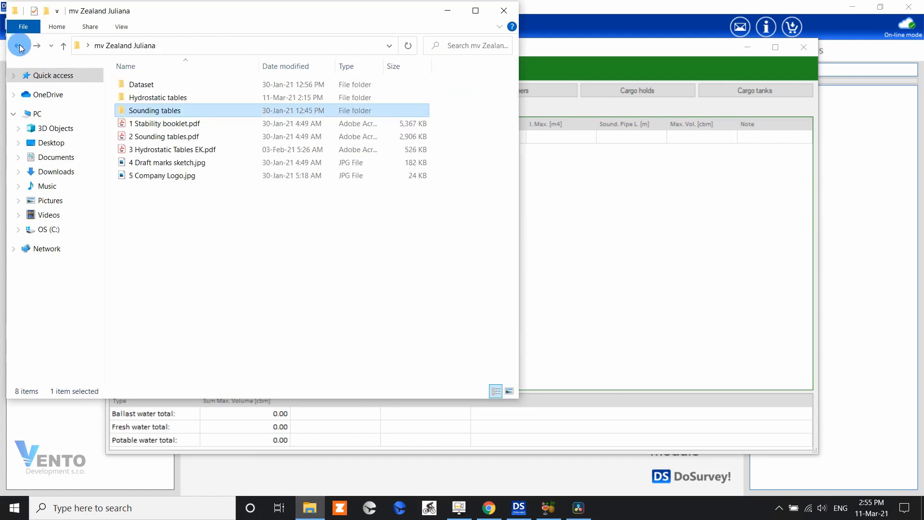
left_click(173, 138)
double_click(172, 139)
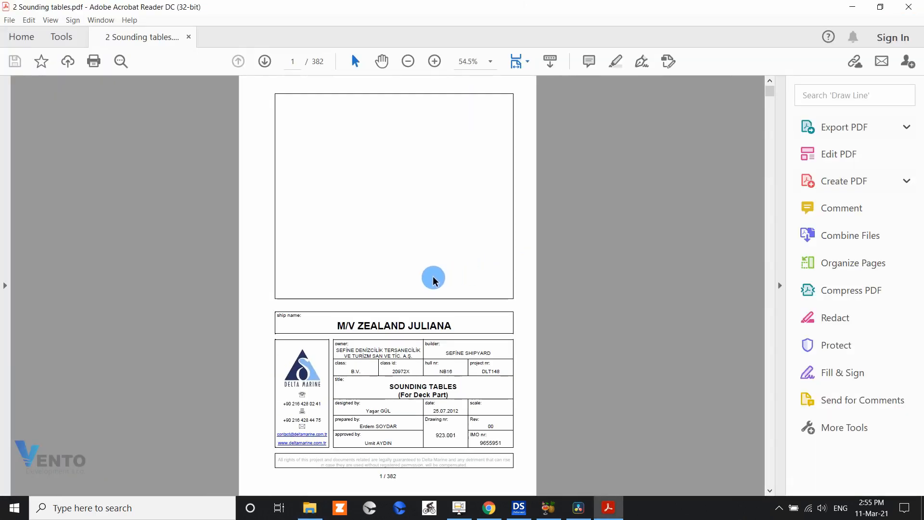
scroll(464, 246, "down", 10)
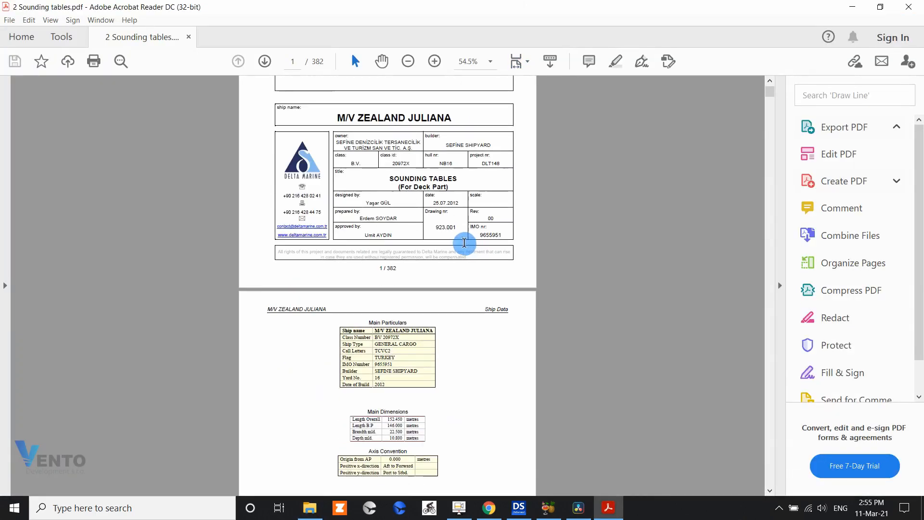
scroll(463, 246, "down", 3)
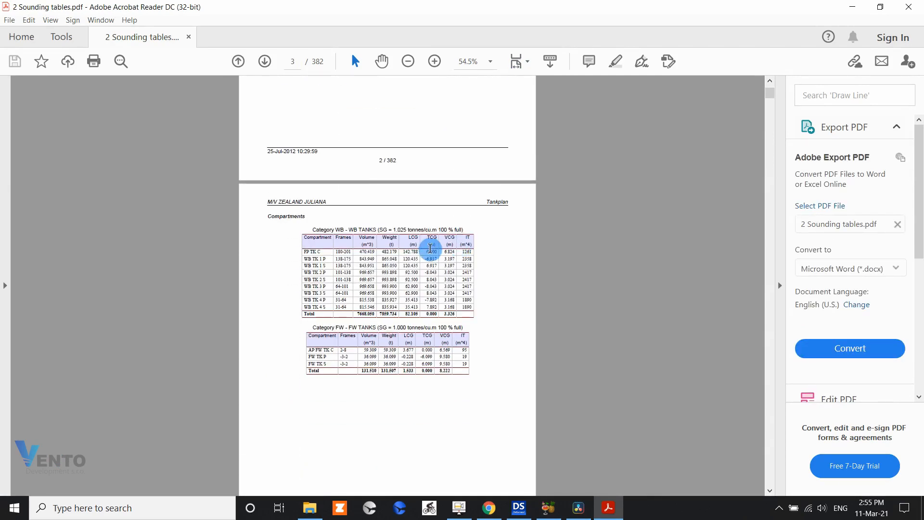
scroll(357, 241, "up", 3, "ctrl")
scroll(332, 250, "up", 1, "ctrl")
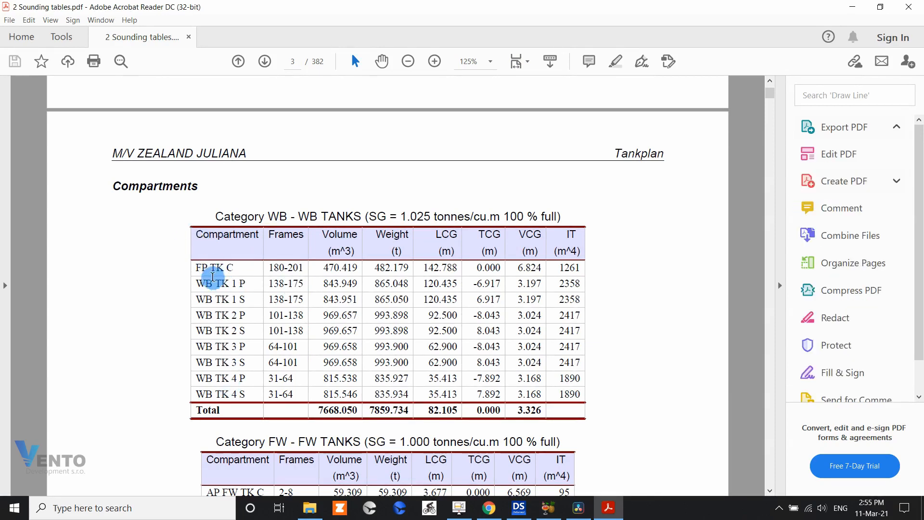
left_click_drag(196, 267, 582, 271)
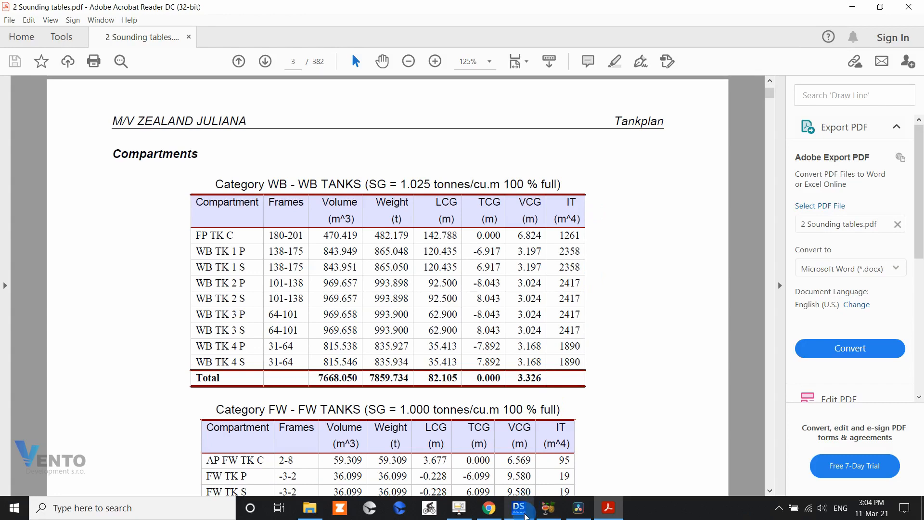
Switch back to DoSurvey and add a ballast compartment named "FP Tk (C)" to the ballast and fresh water list.
left_click(519, 507)
left_click(216, 121)
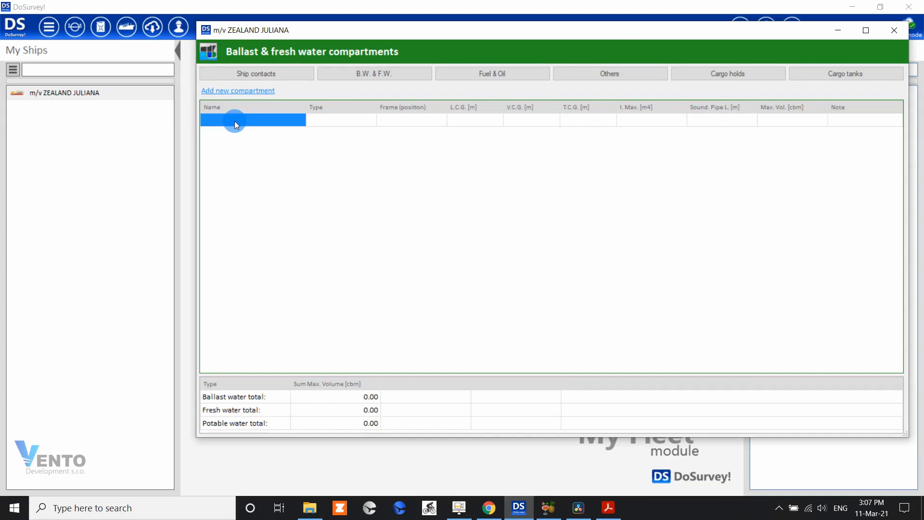
type("FP Tk (C0")
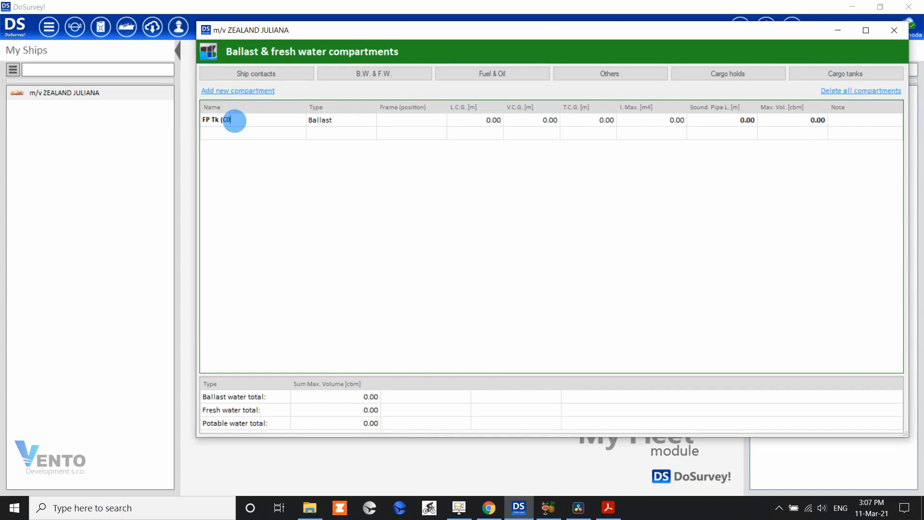
key("BackSpace")
type(")")
key("Return")
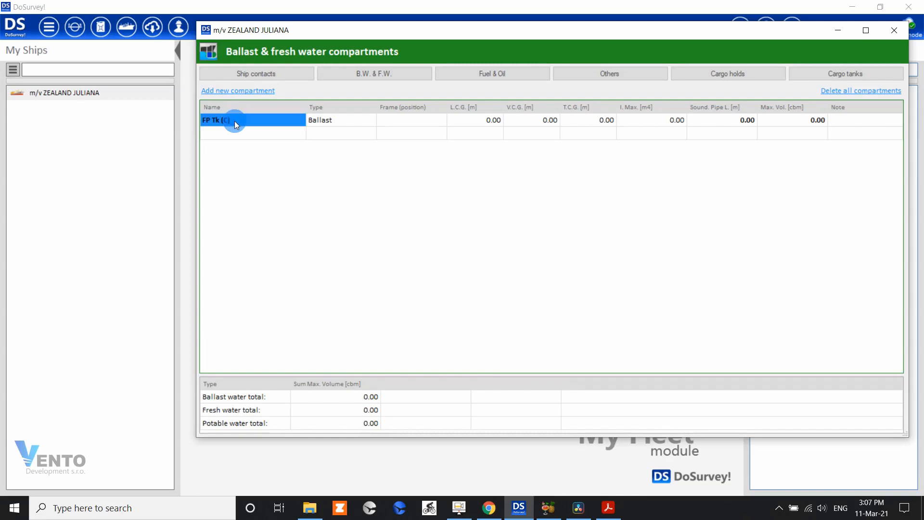
Add a second ballast compartment named "WBT No. 1" below FP Tk (C).
left_click(235, 137)
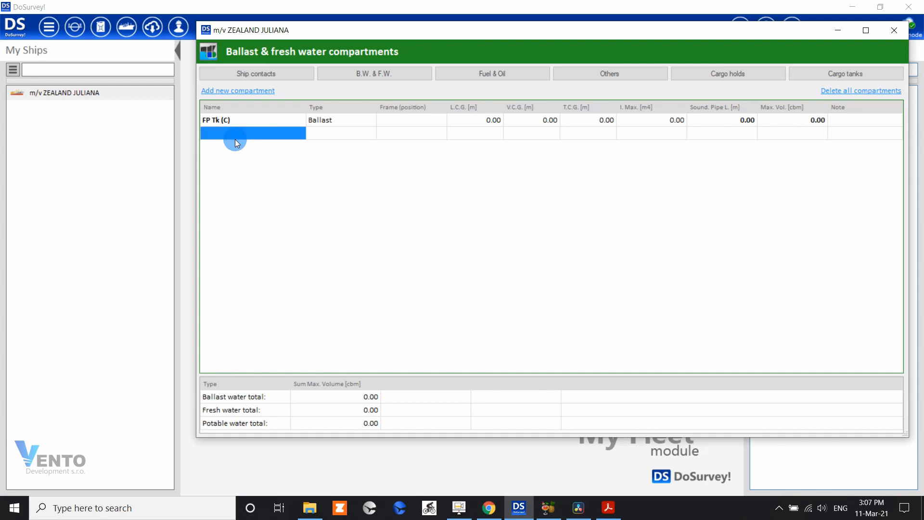
type("WBT ")
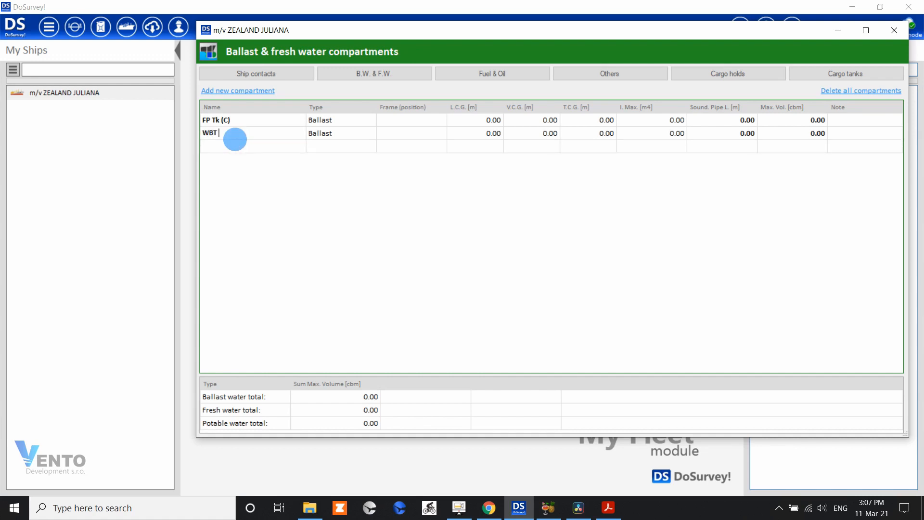
type("No. 1")
key("Return")
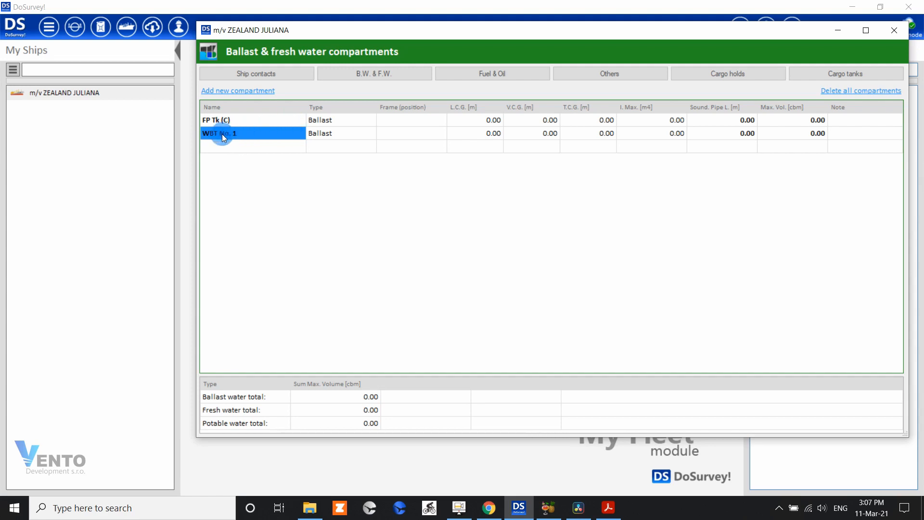
Delete the WBT No. 1 compartment from the ballast and fresh water list.
right_click(222, 134)
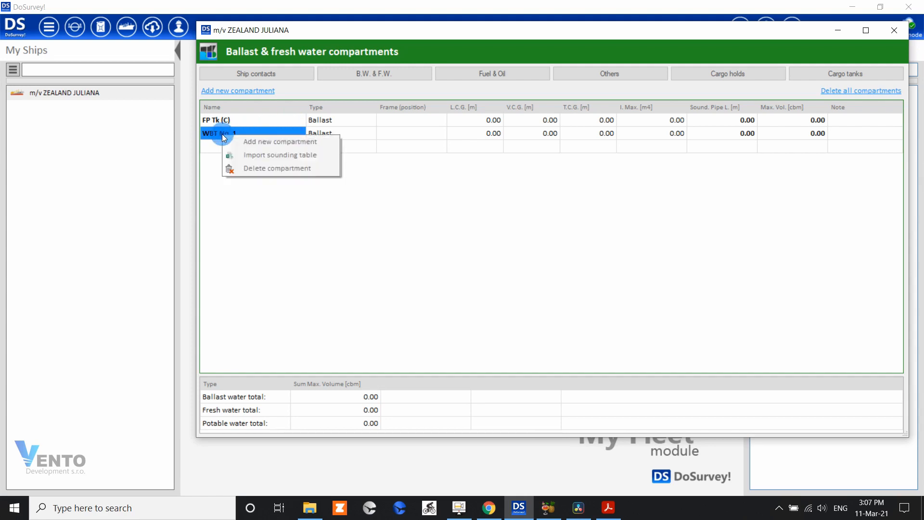
left_click(283, 170)
left_click(490, 293)
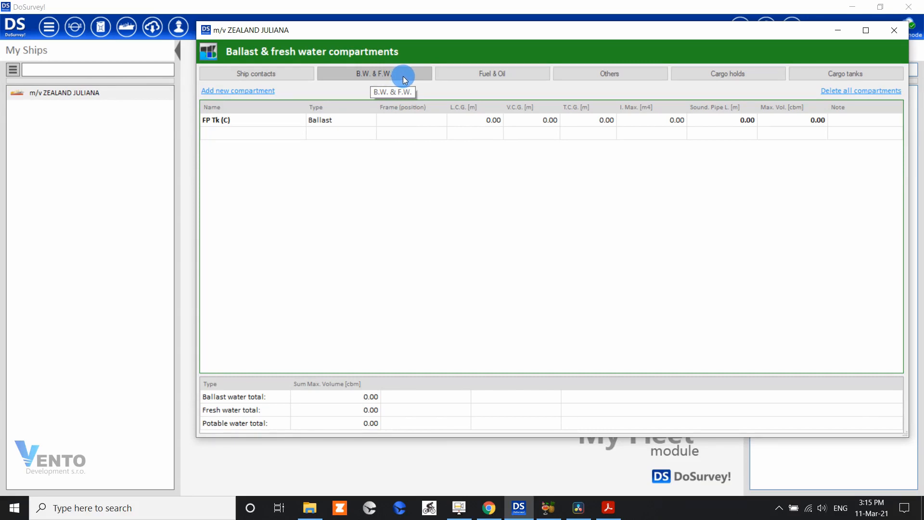
Look through the fuel and oil, other, cargo hold and cargo tank compartment lists, ending on the ballast and fresh water list.
left_click(485, 76)
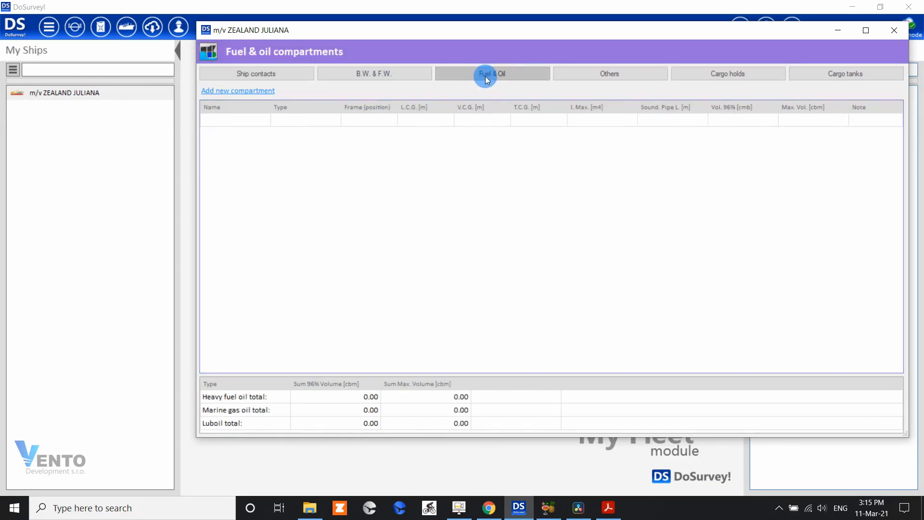
left_click(604, 75)
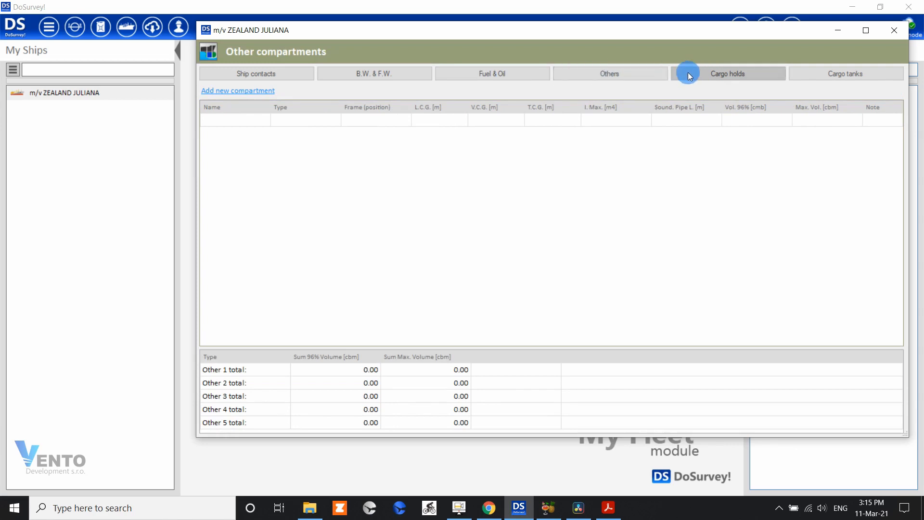
left_click(721, 74)
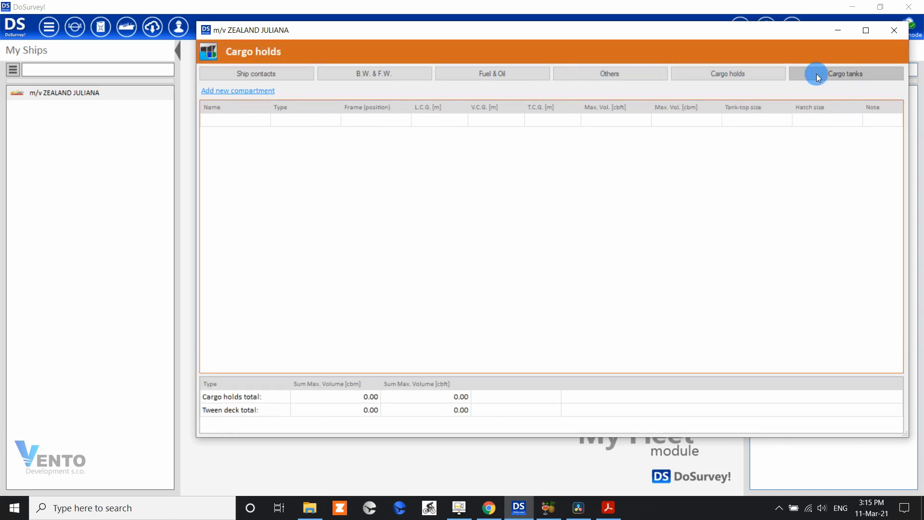
left_click(841, 76)
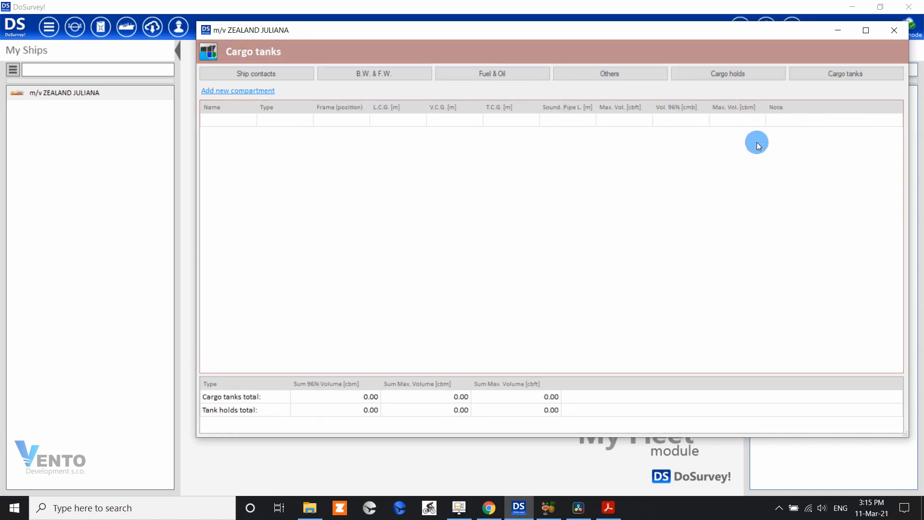
left_click(381, 73)
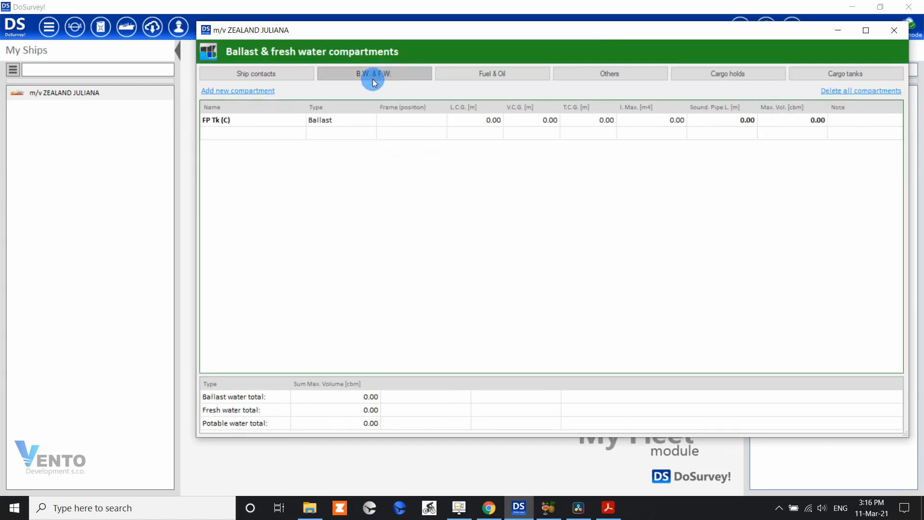
left_click(234, 120)
left_click(242, 133)
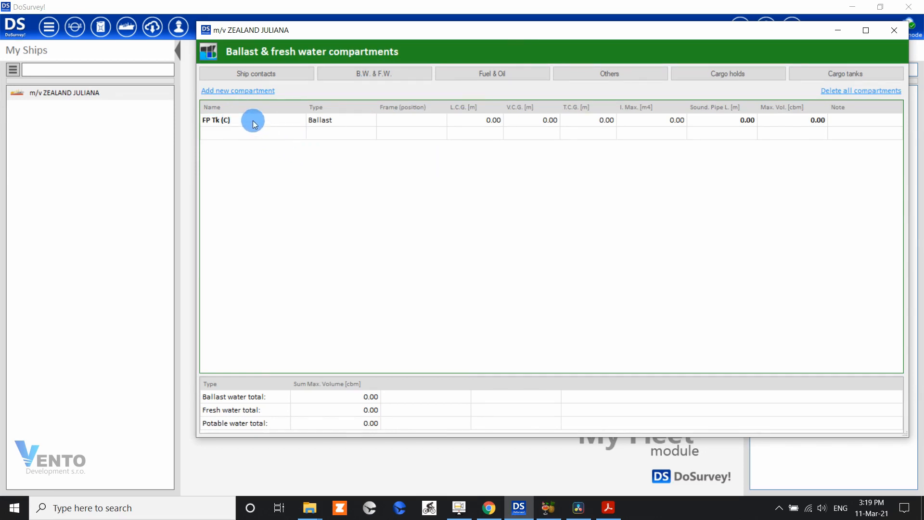
left_click(255, 124)
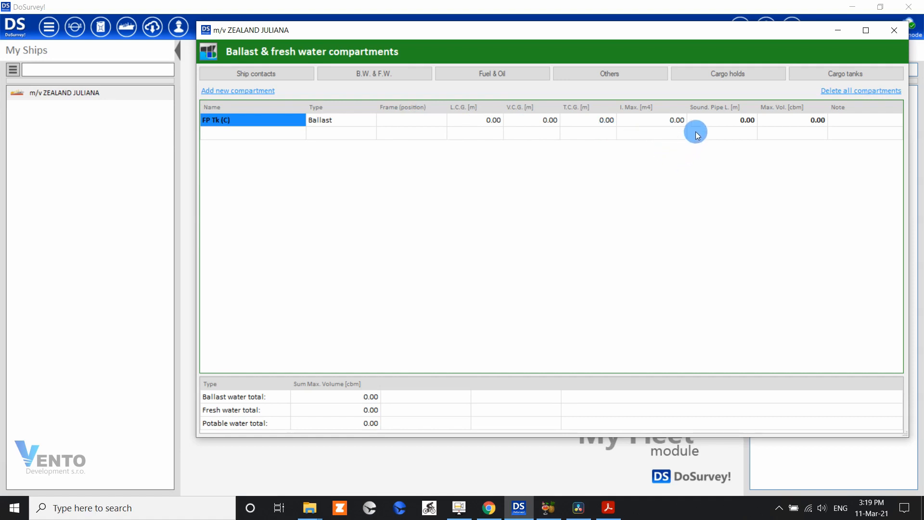
left_click(710, 121)
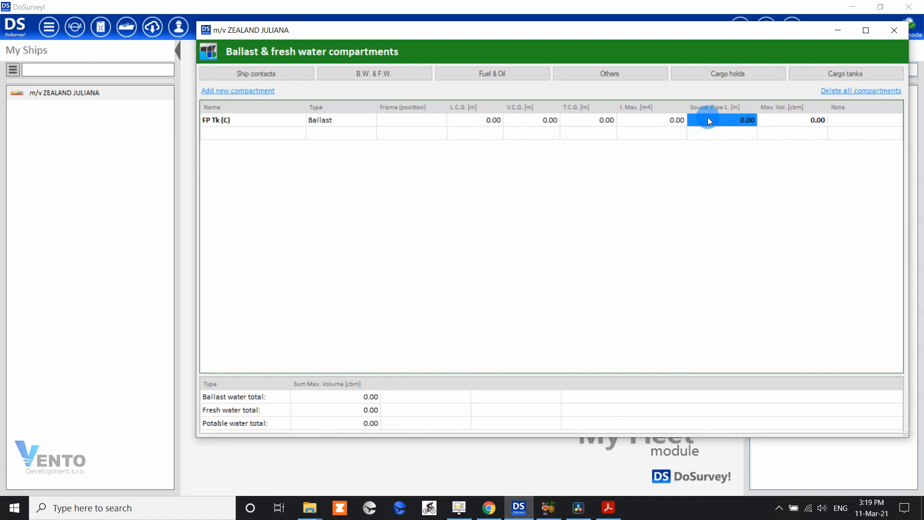
left_click(788, 122)
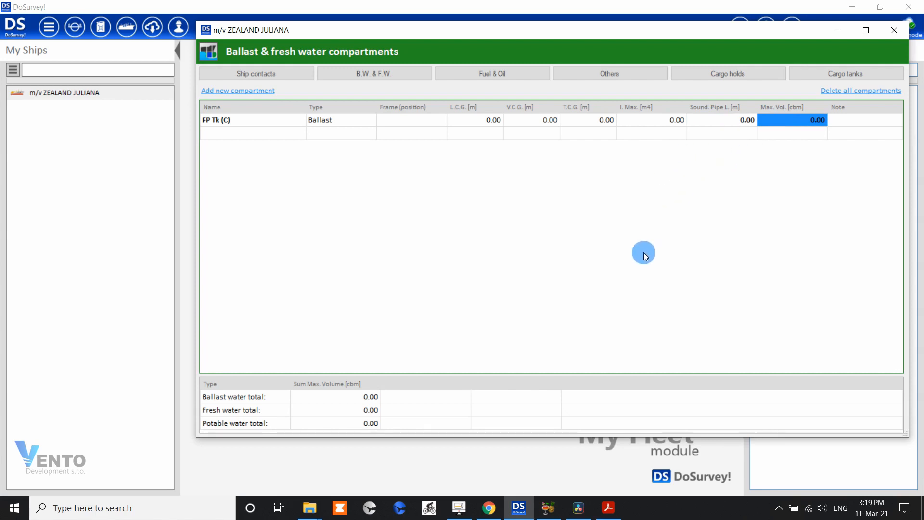
Copy the FP TK C volume 470.419 from the sounding tables PDF into the maximum volume of FP Tk (C) in DoSurvey.
left_click(608, 508)
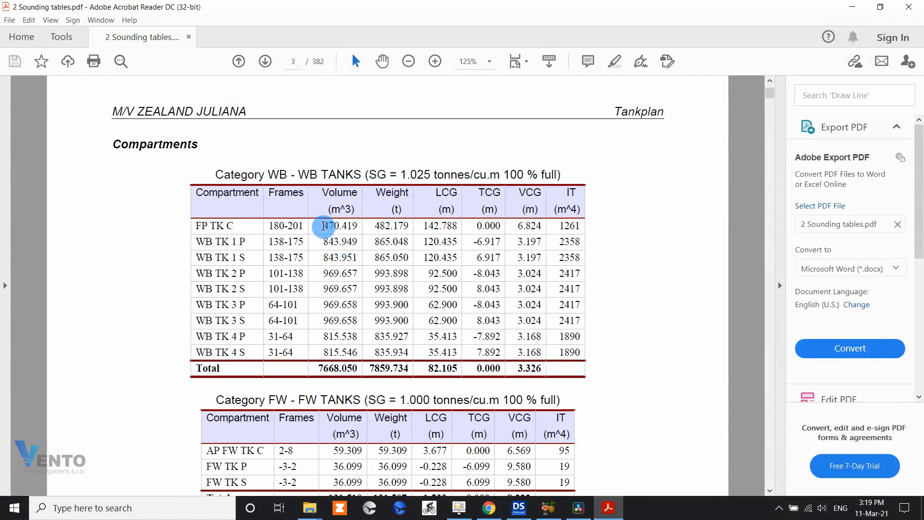
left_click_drag(323, 224, 357, 225)
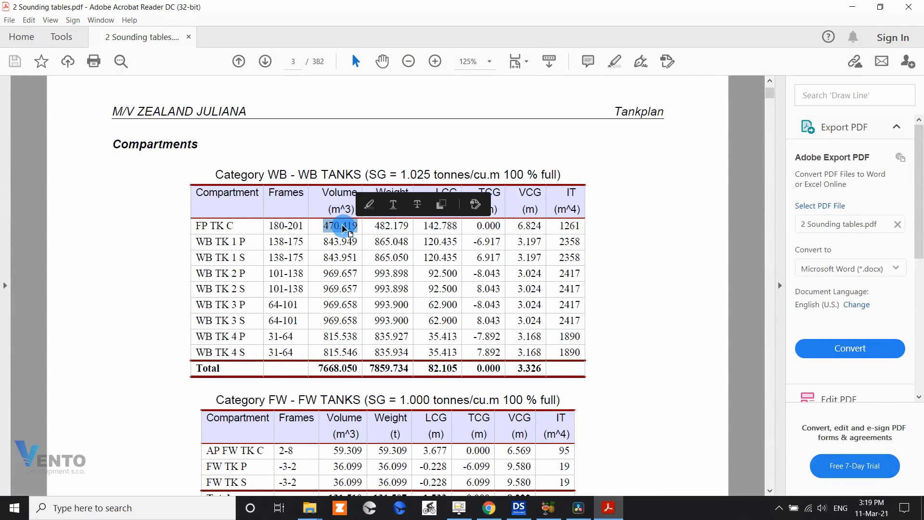
right_click(345, 231)
left_click(364, 229)
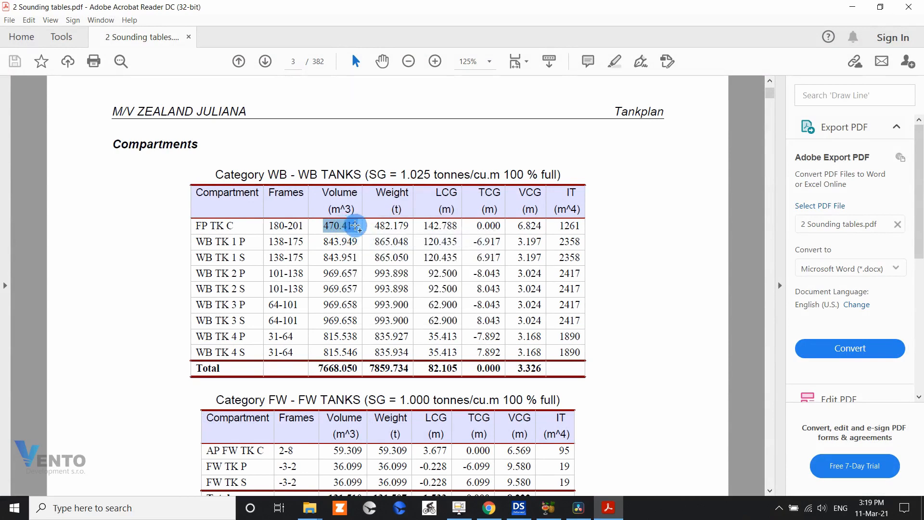
left_click(524, 512)
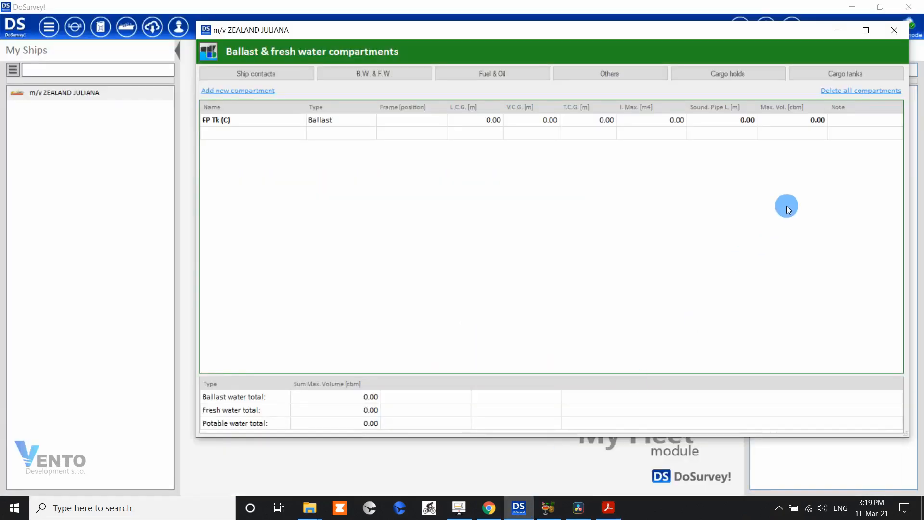
left_click(777, 119)
right_click(802, 119)
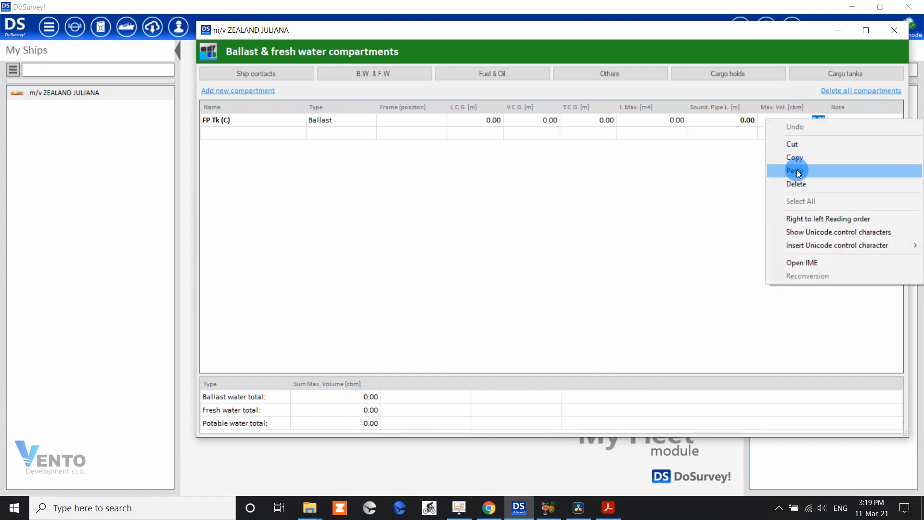
left_click(795, 171)
left_click(740, 124)
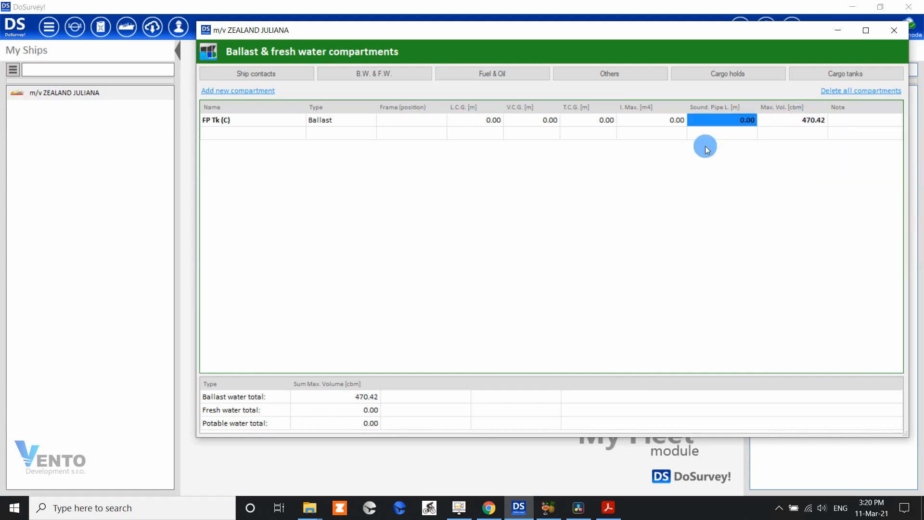
Switch to the sounding tables PDF and copy the final sounding value 11.151 from the FP TK C table on page 11.
left_click(609, 507)
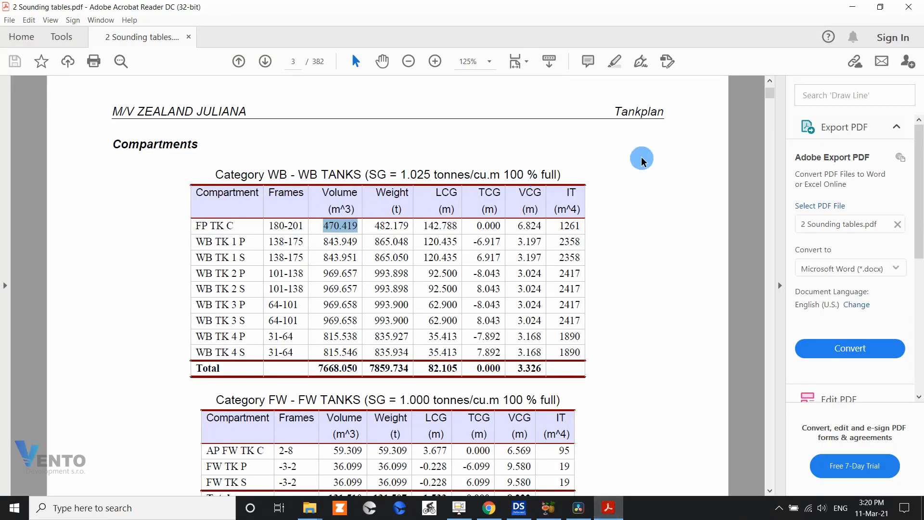
scroll(674, 144, "down", 10)
scroll(482, 182, "down", 6)
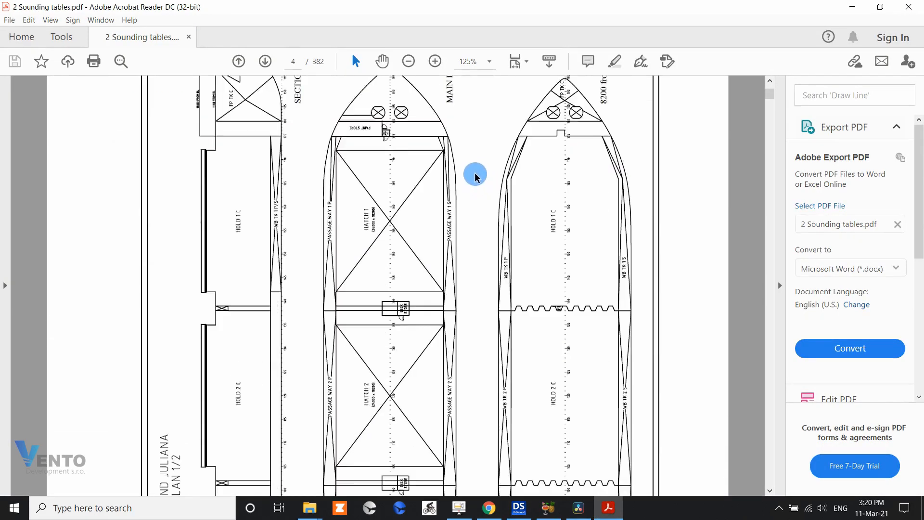
scroll(438, 201, "down", 5, "ctrl")
scroll(428, 211, "down", 8)
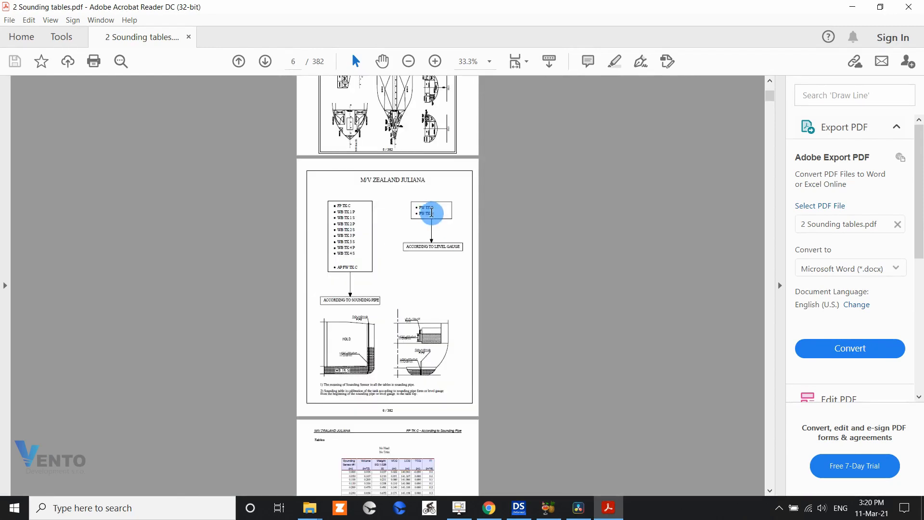
scroll(380, 265, "up", 3, "ctrl")
scroll(391, 258, "down", 10)
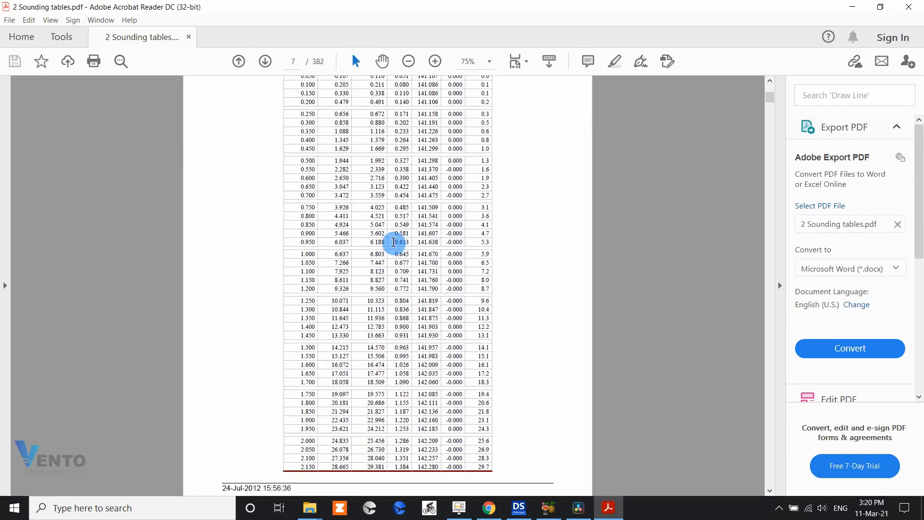
scroll(385, 235, "down", 20)
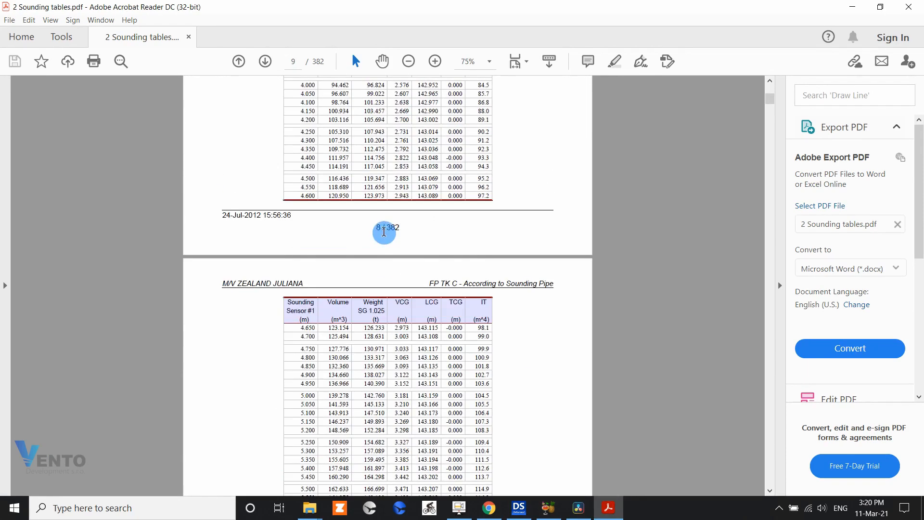
scroll(380, 230, "down", 10)
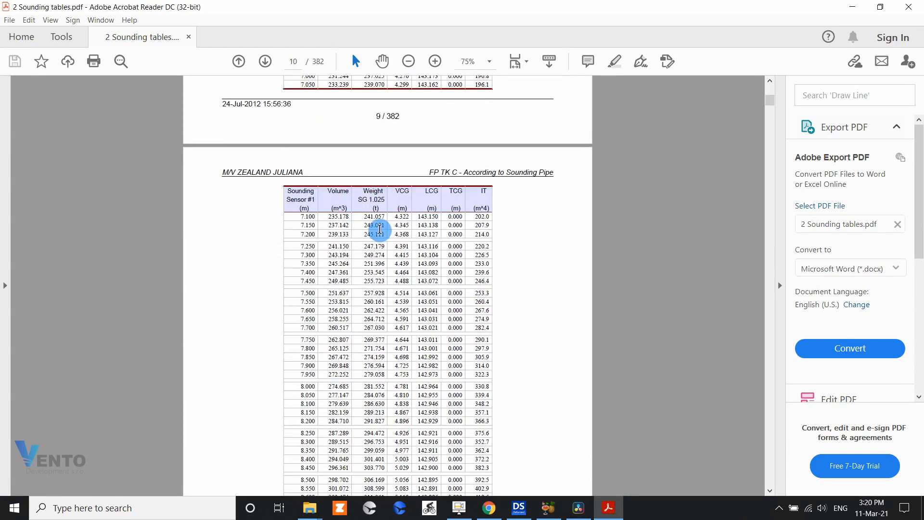
scroll(376, 228, "down", 10)
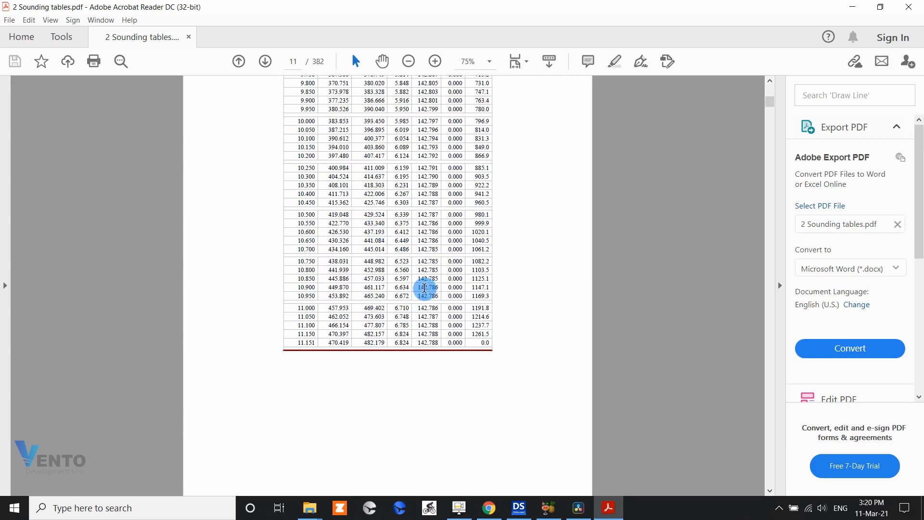
left_click_drag(298, 342, 313, 342)
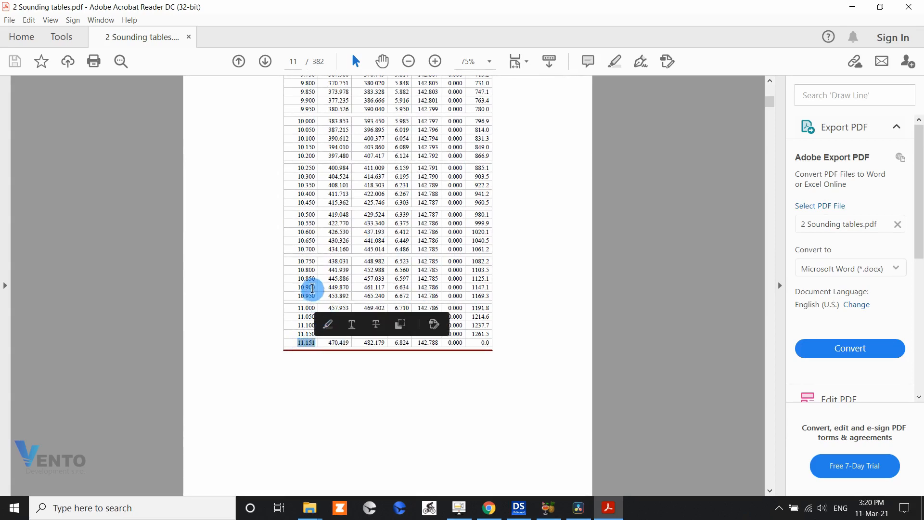
right_click(305, 345)
left_click(310, 355)
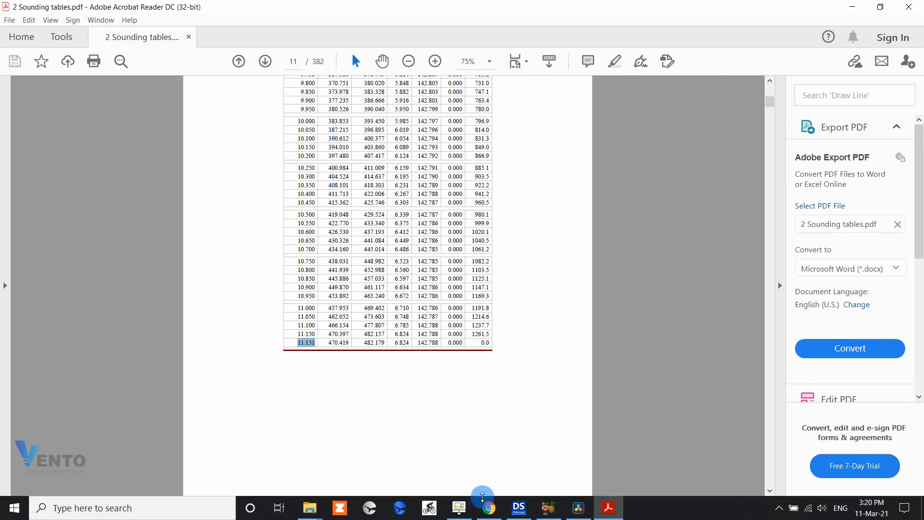
Switch to DoSurvey and paste 11.151 as the sounding pipe length of FP Tk (C).
left_click(518, 505)
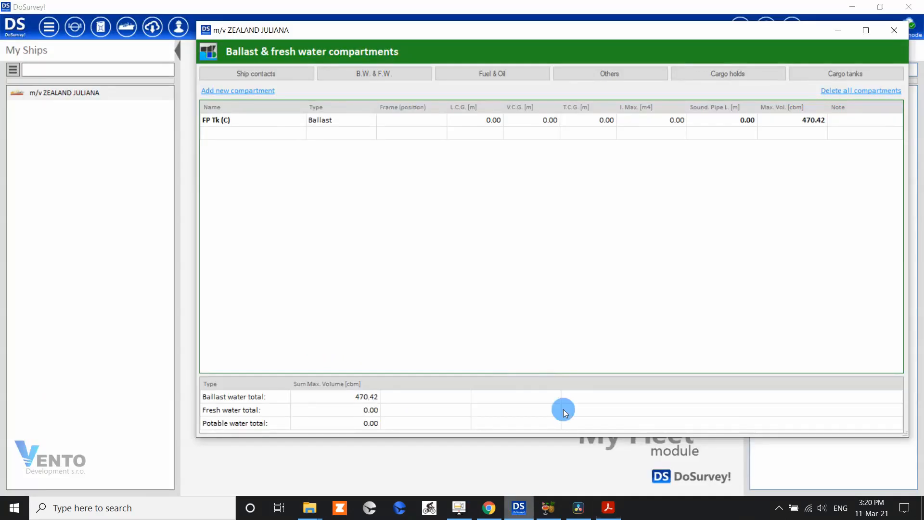
left_click(749, 118)
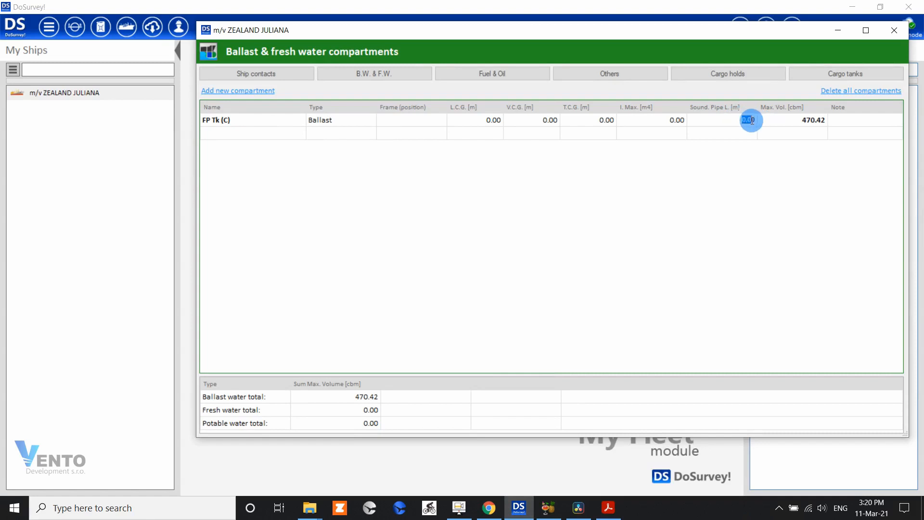
right_click(766, 124)
left_click(773, 174)
left_click(643, 121)
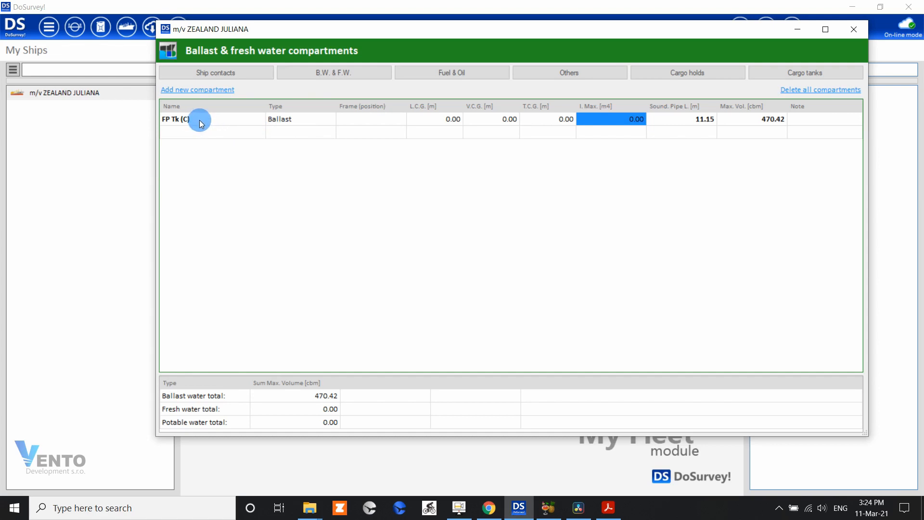
Open the sounding table import for FP Tk (C), enlarge its window to read the Excel file requirements, and switch to the PDF.
right_click(184, 122)
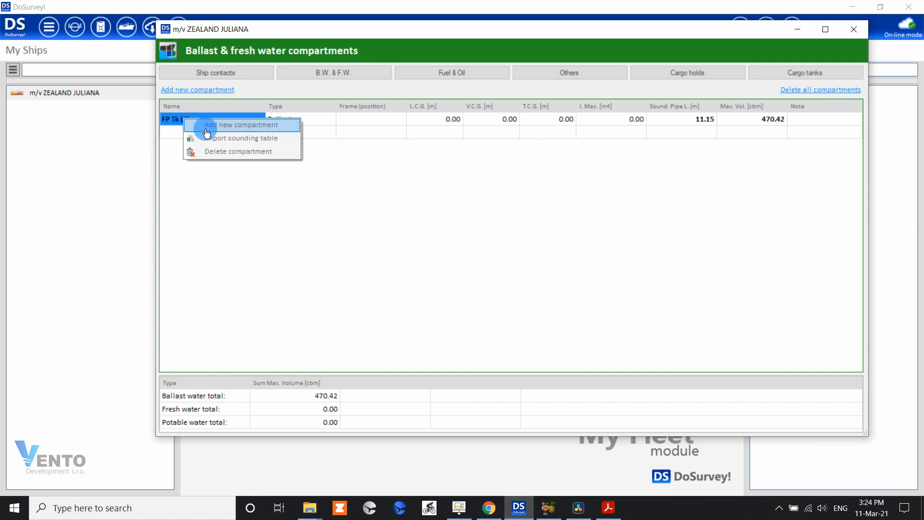
left_click(282, 140)
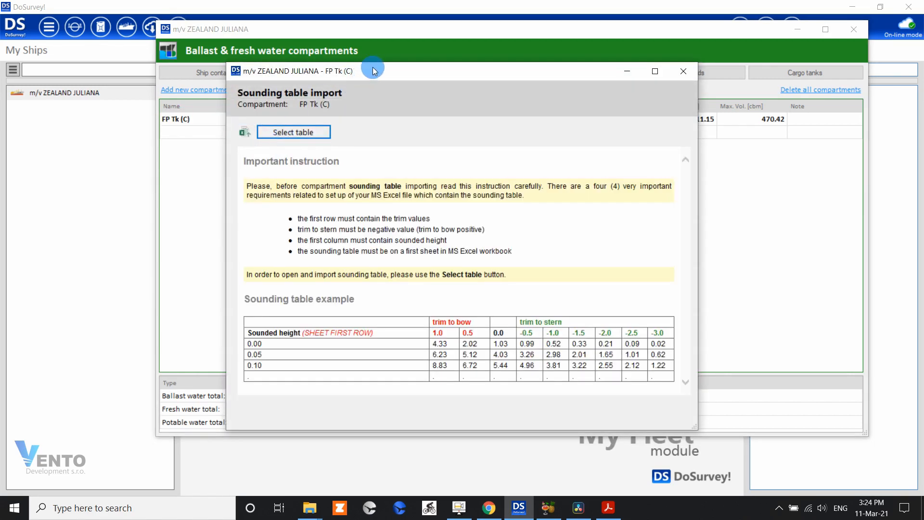
left_click_drag(373, 71, 370, 44)
left_click_drag(692, 403, 770, 434)
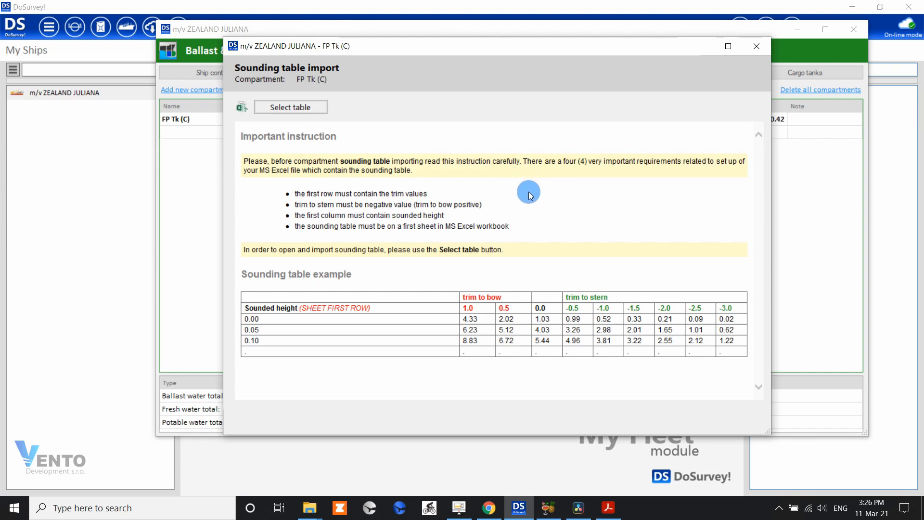
left_click(608, 507)
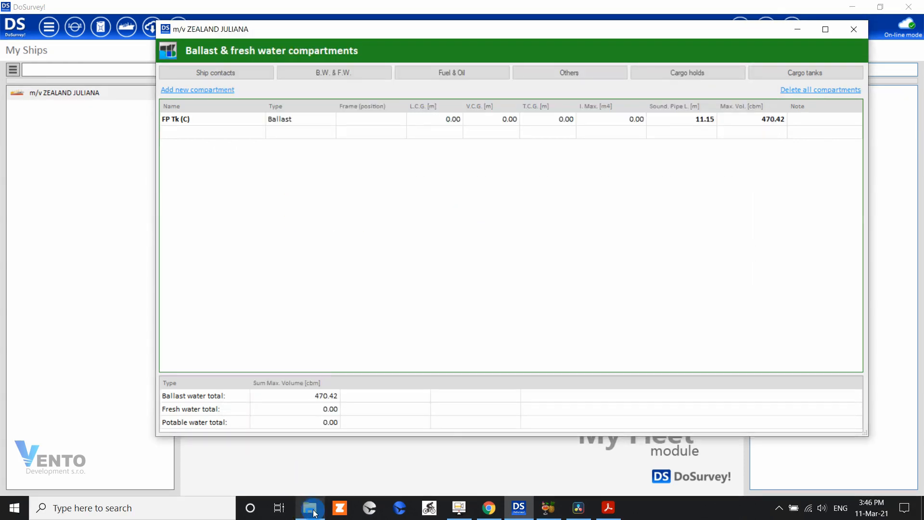
Switch to File Explorer and open FPT.xls from the Sounding tables folder of mv Zealand Juliana.
left_click(310, 508)
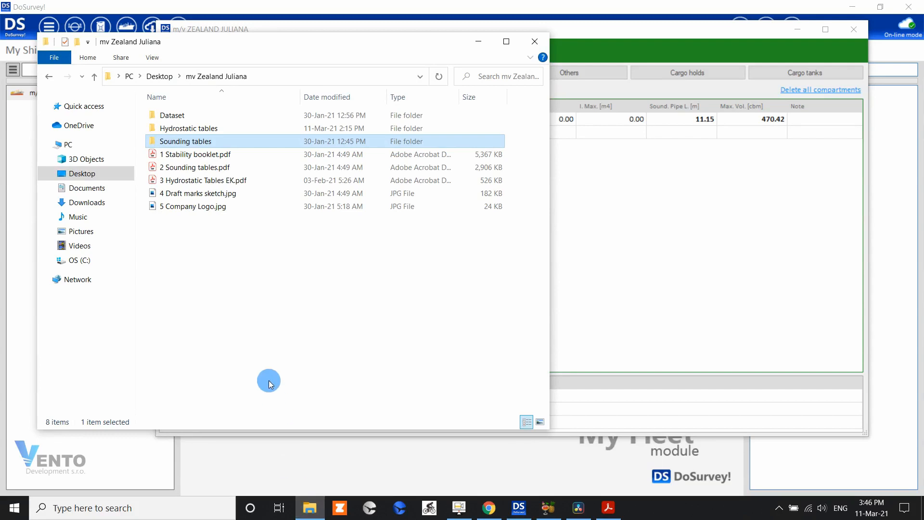
double_click(181, 141)
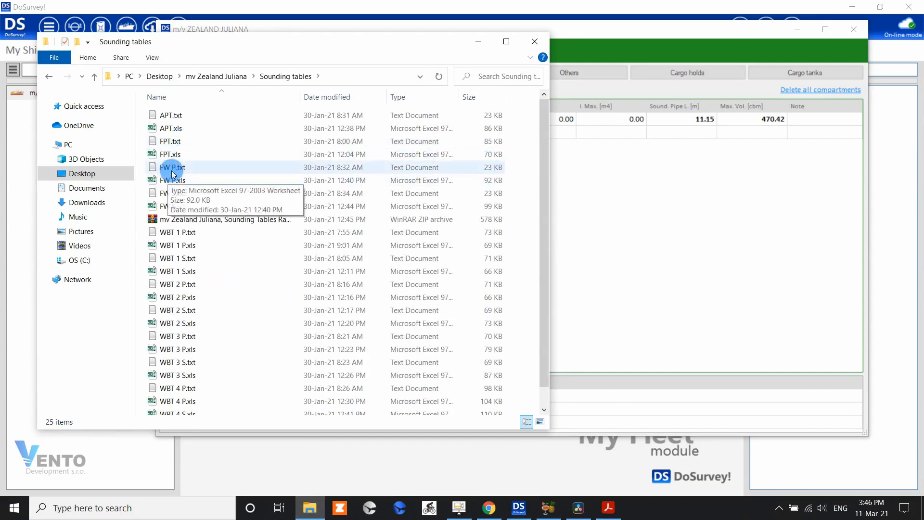
left_click(175, 157)
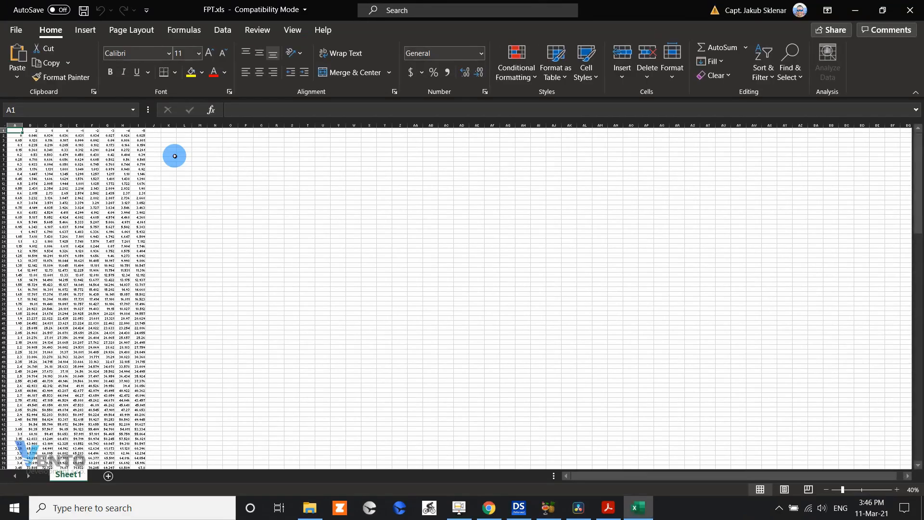
Examine the layout of FPT.xls, checking the trim values in row 1, the sounded heights in column A and the volume columns.
scroll(91, 163, "up", 3)
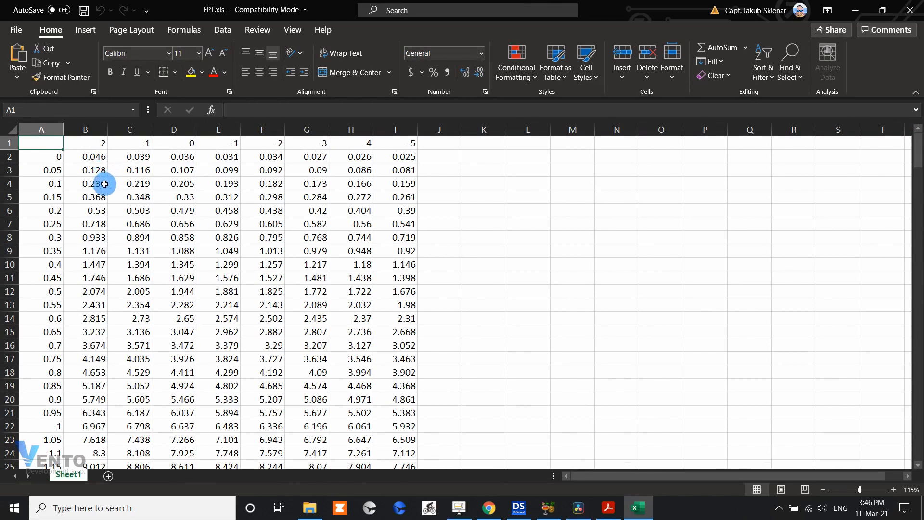
left_click(16, 140)
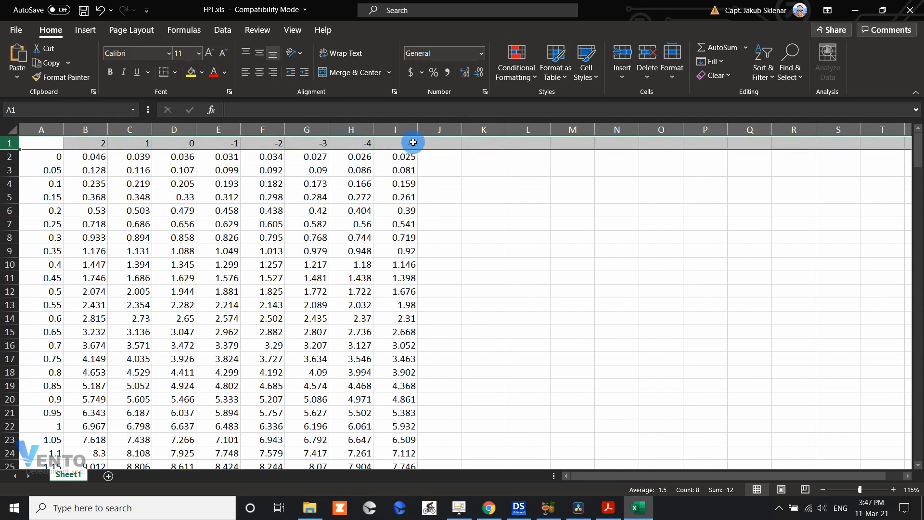
left_click(46, 130)
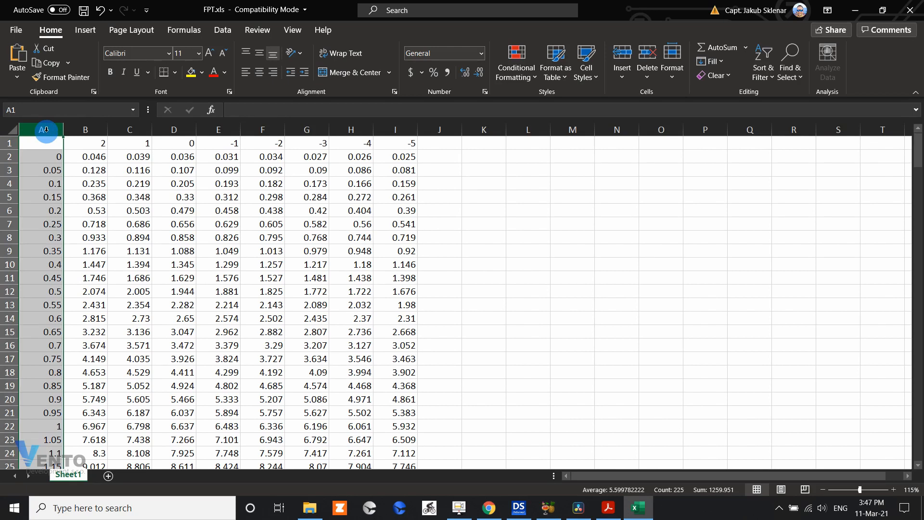
left_click(86, 130)
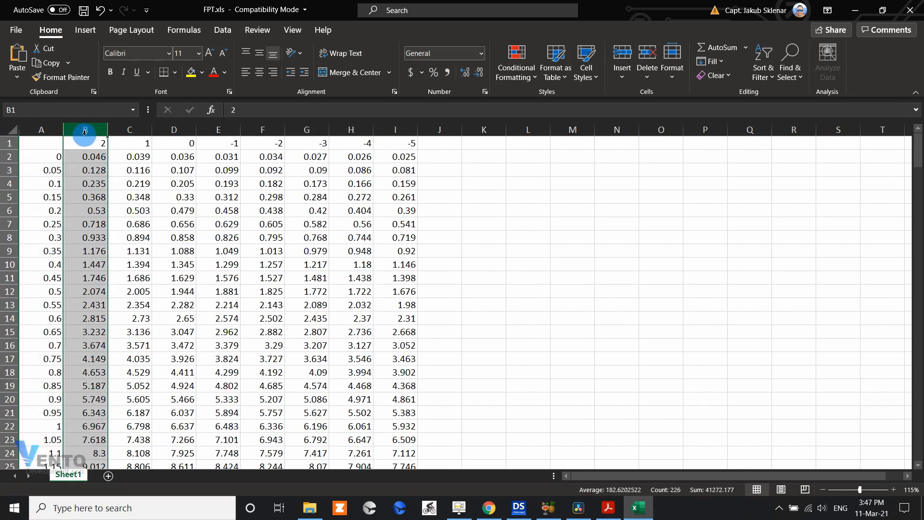
left_click(134, 129)
left_click_drag(134, 129, 174, 128)
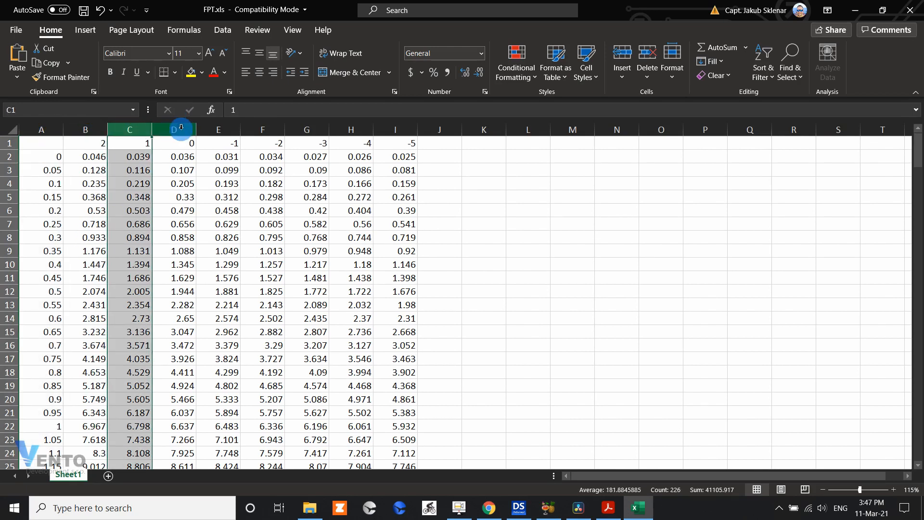
left_click(181, 128)
left_click(218, 129)
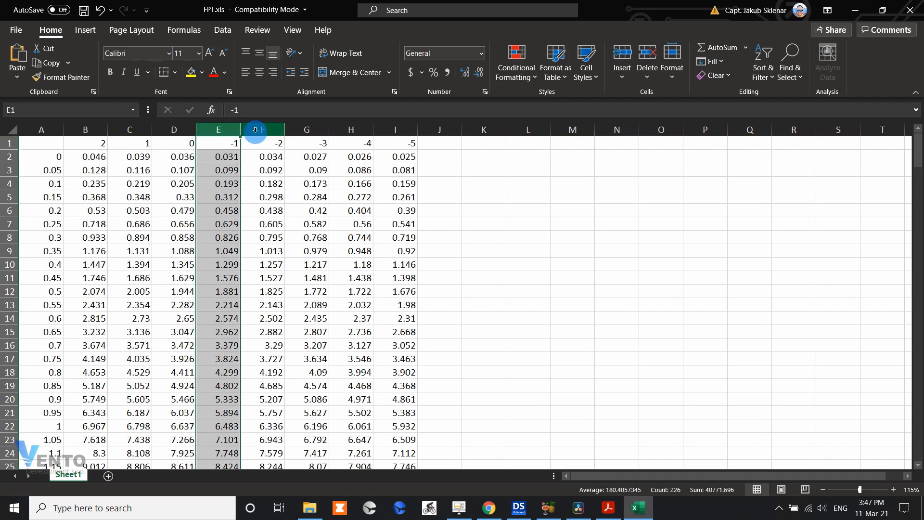
left_click(263, 131)
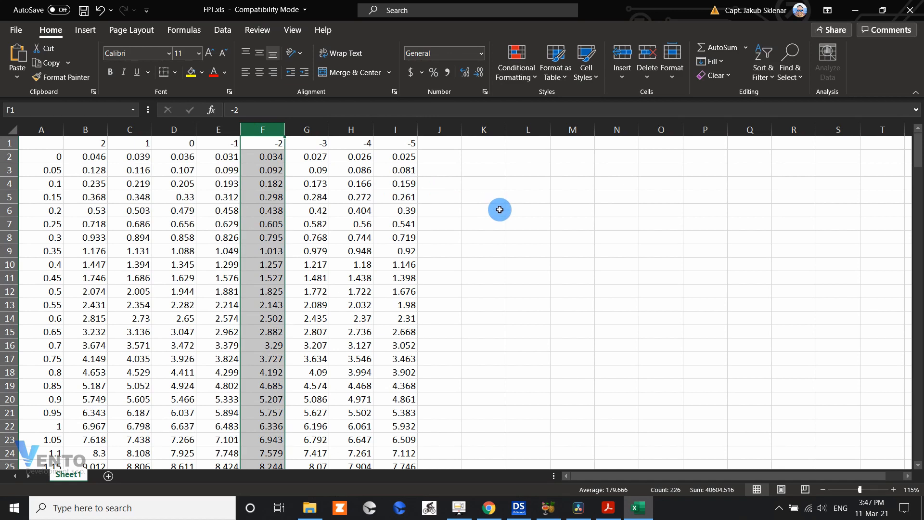
Switch to DoSurvey and import FPT.xls from the Sounding tables folder as the sounding table of FP Tk (C).
left_click(514, 511)
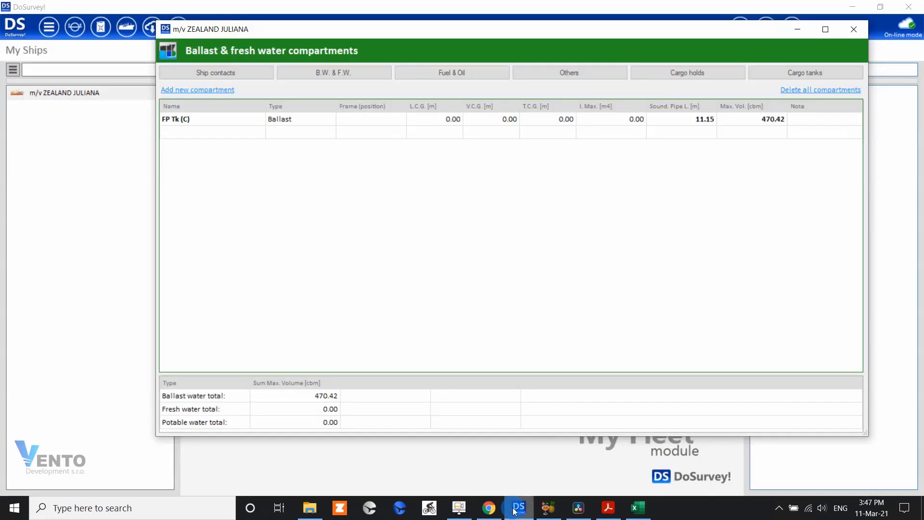
right_click(216, 122)
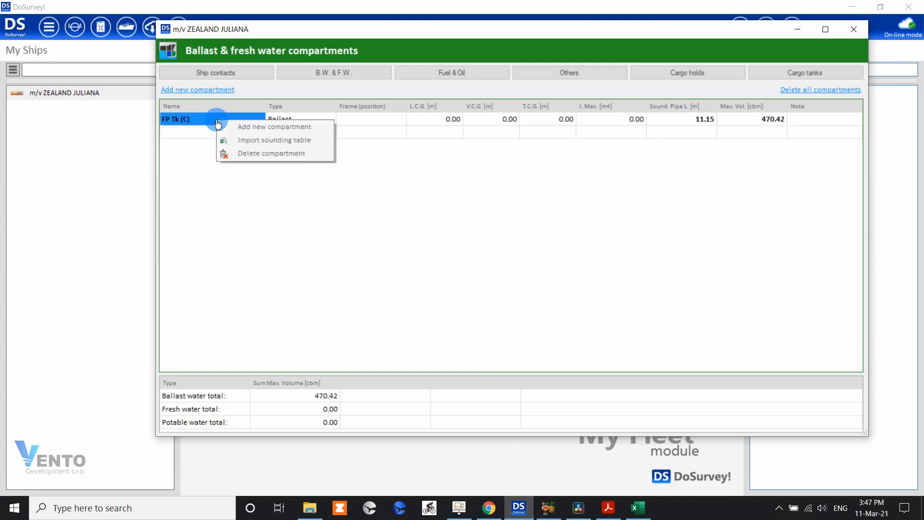
left_click(269, 144)
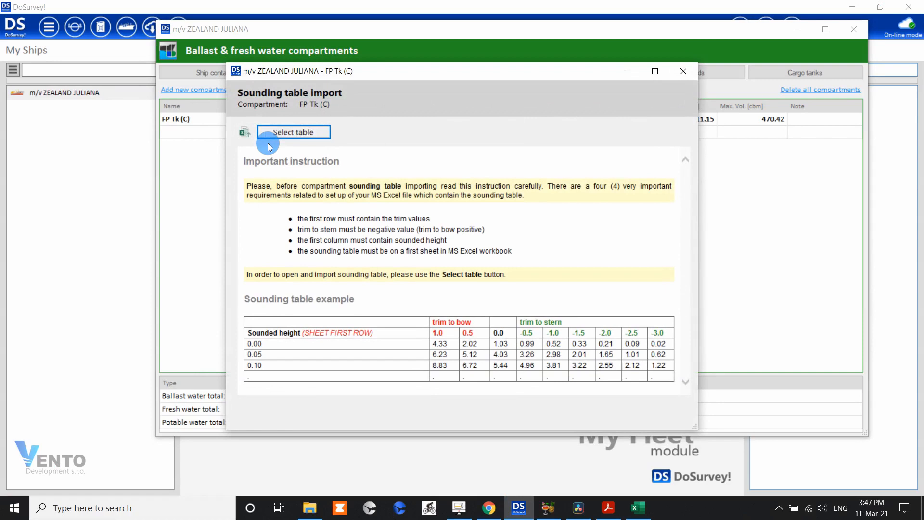
left_click(302, 132)
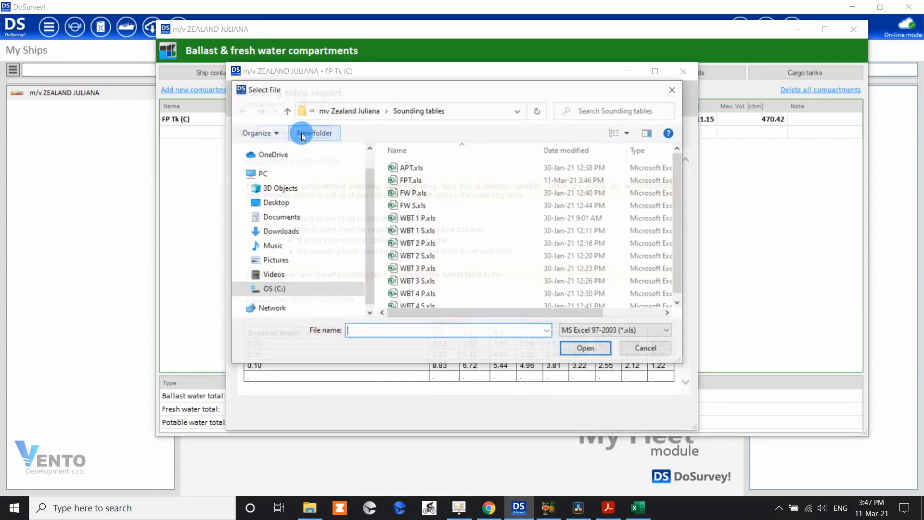
left_click(422, 181)
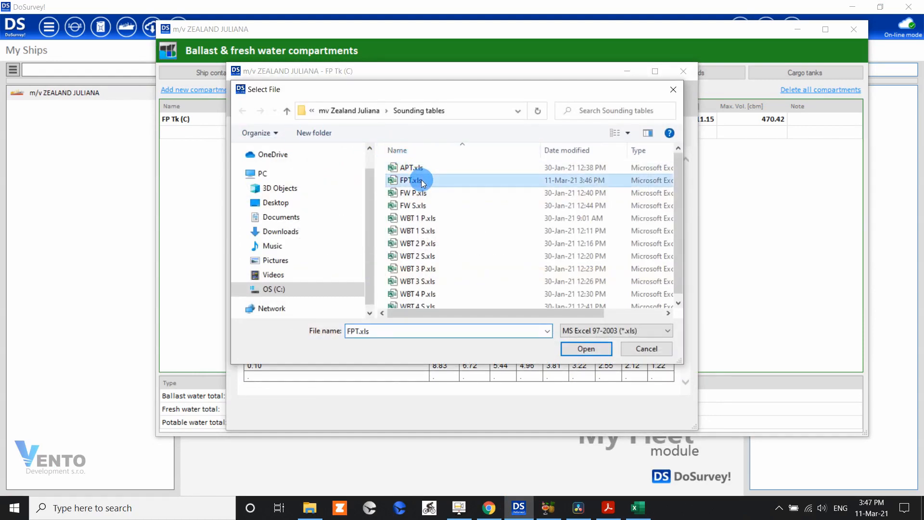
left_click(586, 349)
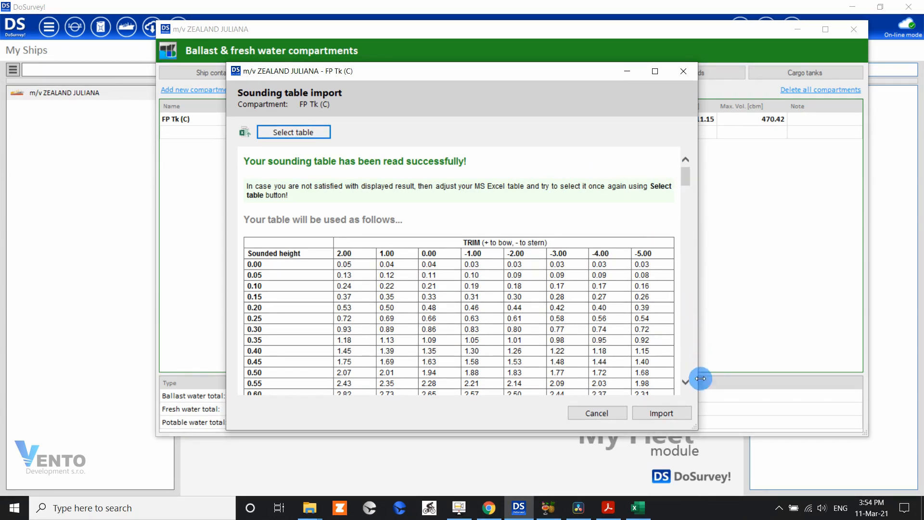
left_click(669, 413)
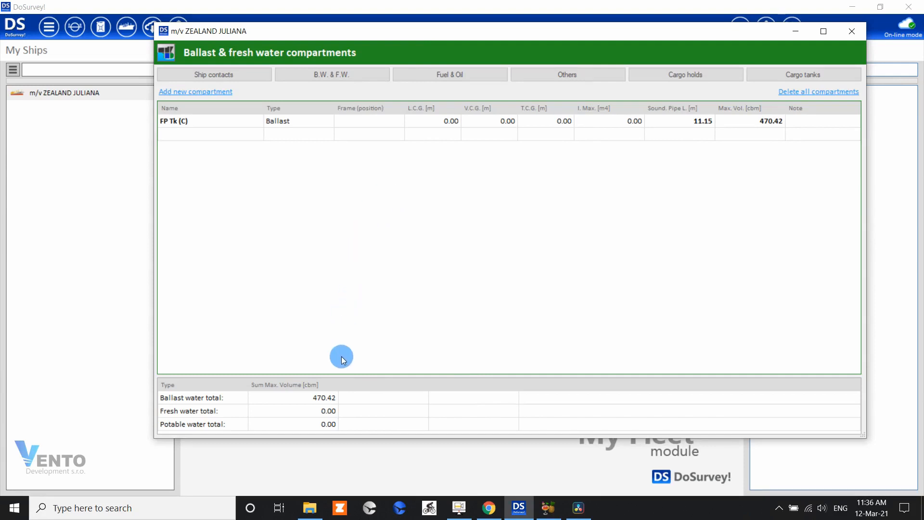
Switch to File Explorer, open 2 Sounding tables.pdf from the mv Zealand Juliana folder, and go to the FP TK C tables on page 7.
left_click(309, 508)
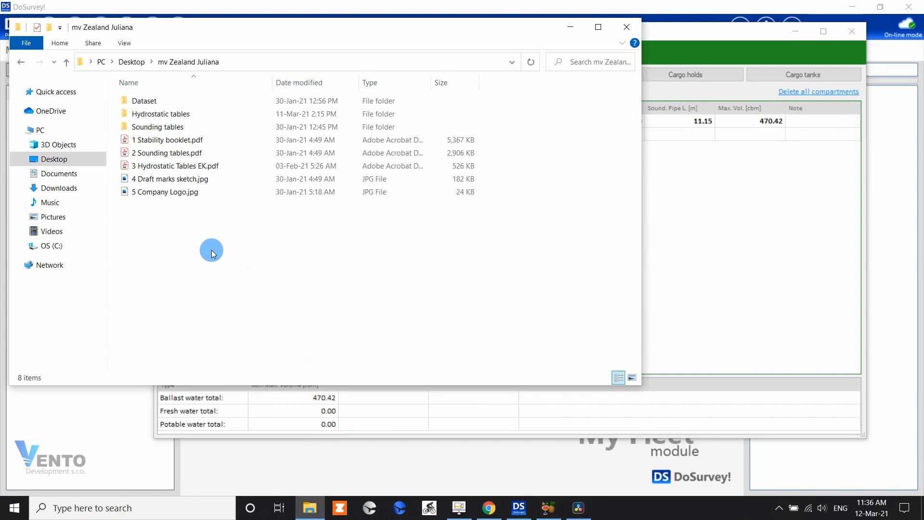
left_click(159, 153)
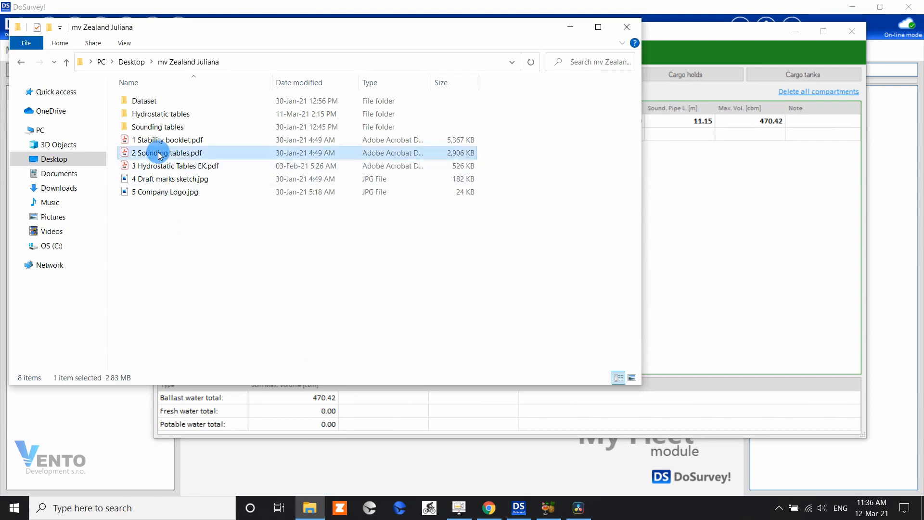
double_click(159, 154)
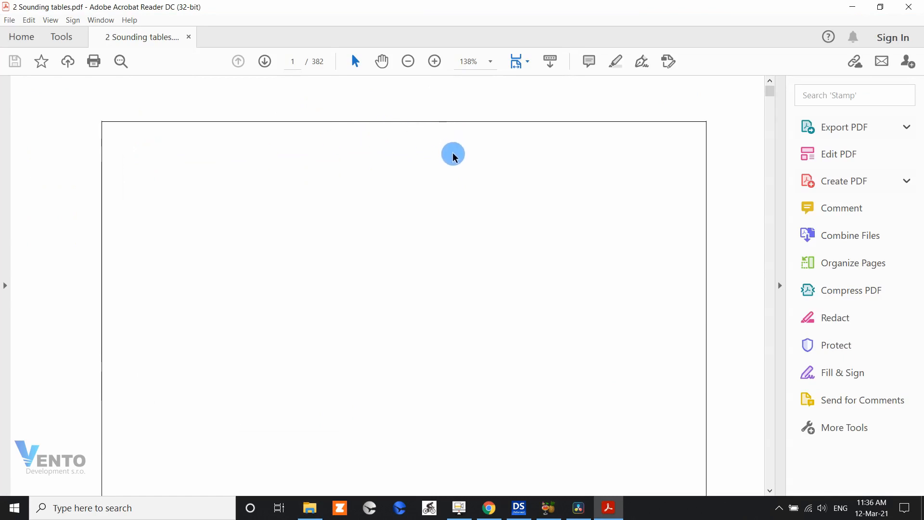
scroll(452, 156, "down", 14)
scroll(448, 190, "down", 15)
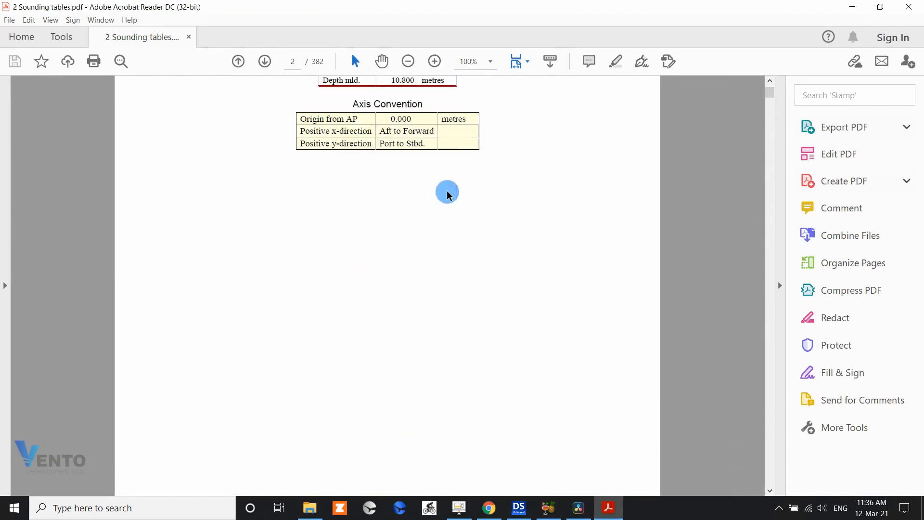
scroll(426, 183, "down", 12)
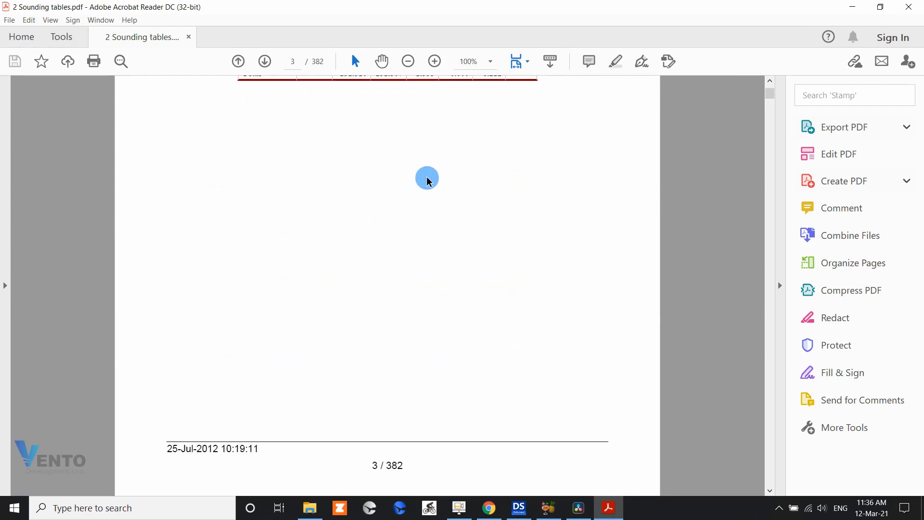
scroll(412, 183, "down", 15)
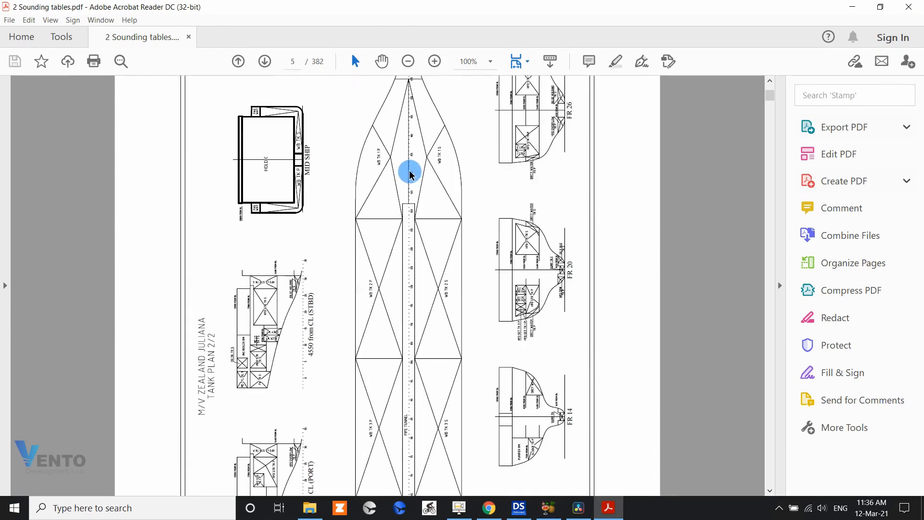
scroll(399, 174, "down", 8)
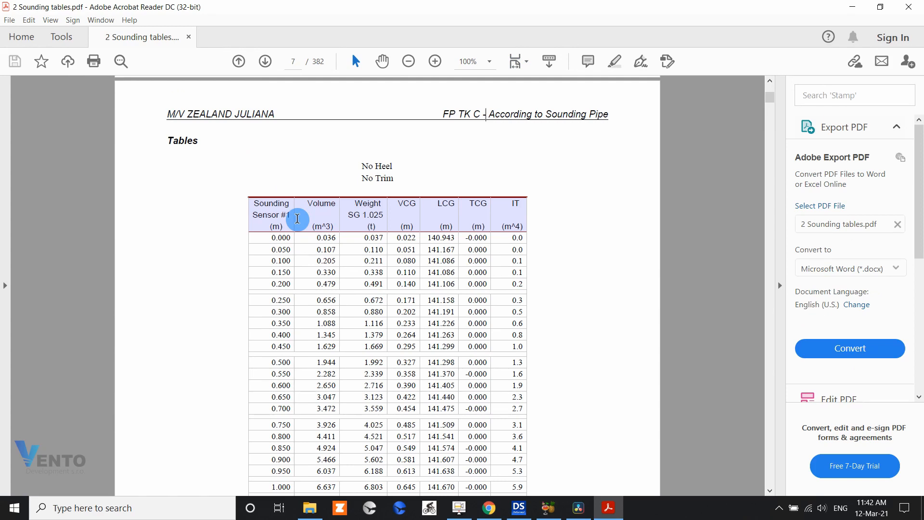
Copy all FP TK C sounding tables, from the 0.000 row on page 7 through the 11.151 row on page 46.
left_click_drag(297, 219, 522, 350)
scroll(596, 256, "down", 4)
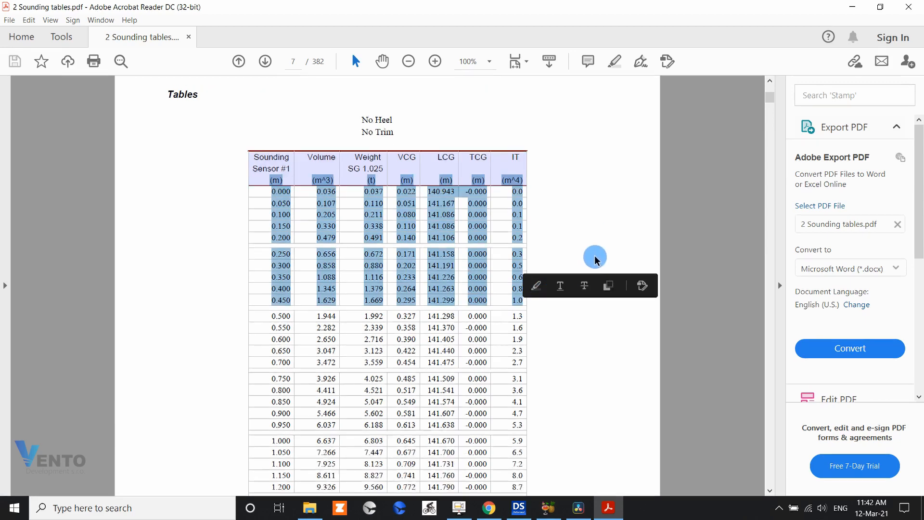
scroll(666, 186, "down", 20)
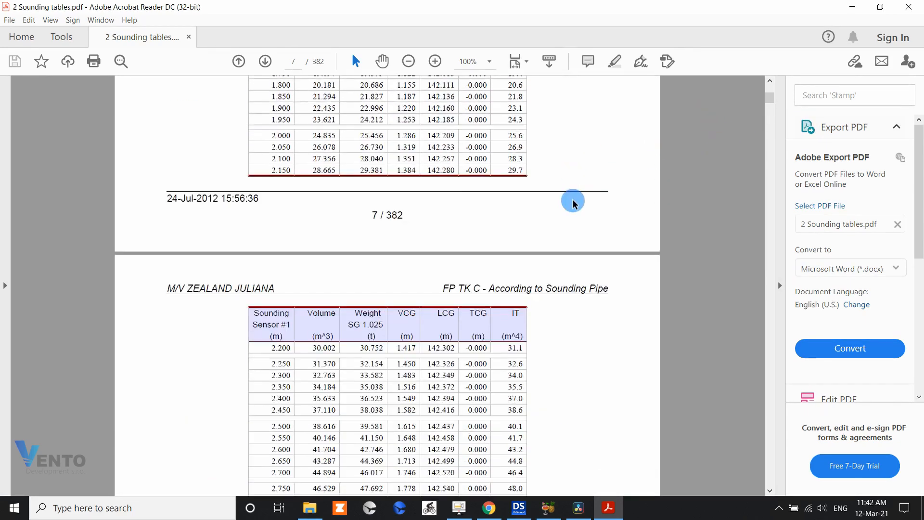
scroll(554, 277, "down", 14)
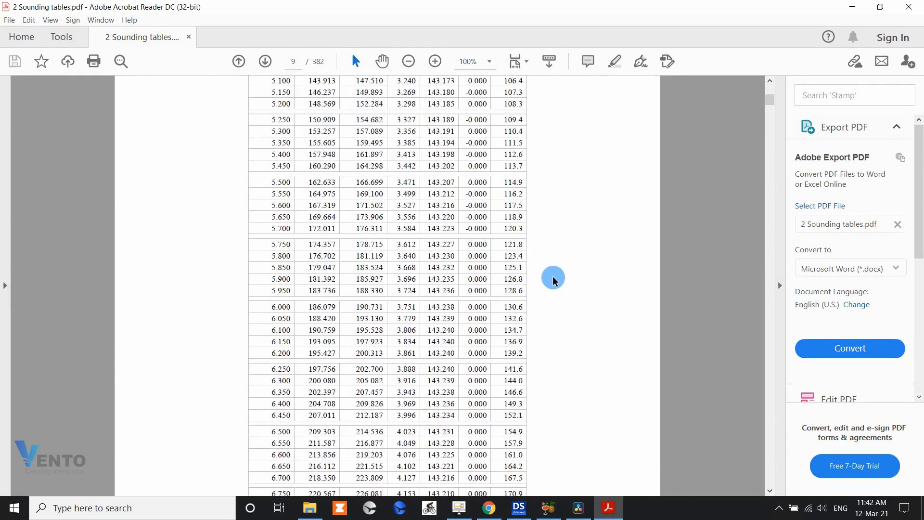
scroll(559, 275, "down", 20)
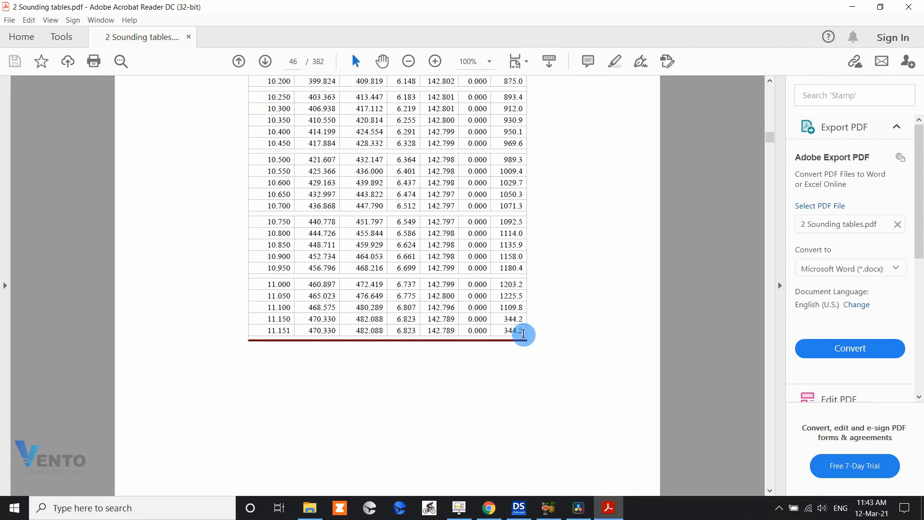
left_click(523, 335, "shift")
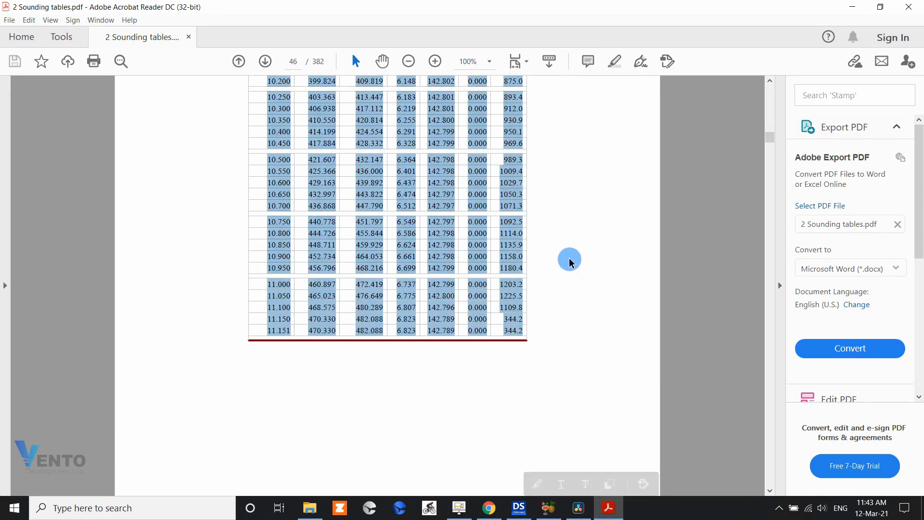
scroll(569, 262, "up", 3)
scroll(569, 262, "up", 10)
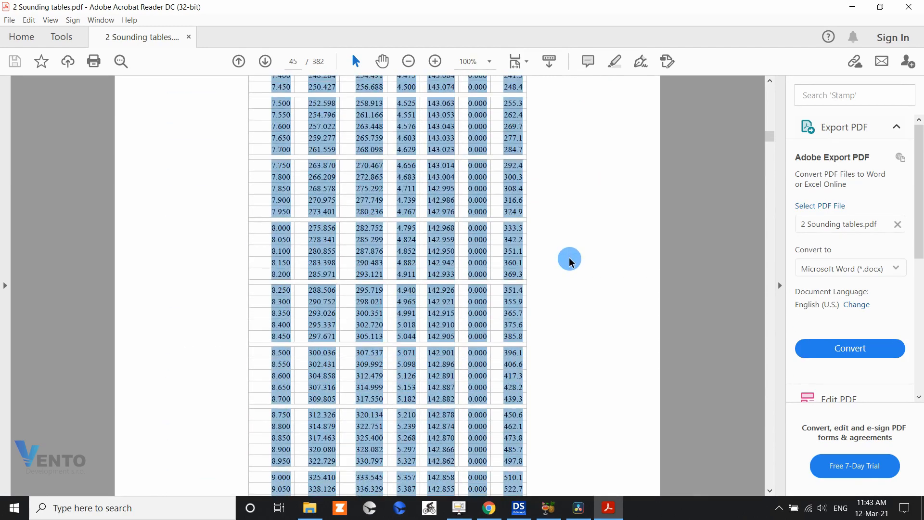
scroll(569, 259, "up", 15)
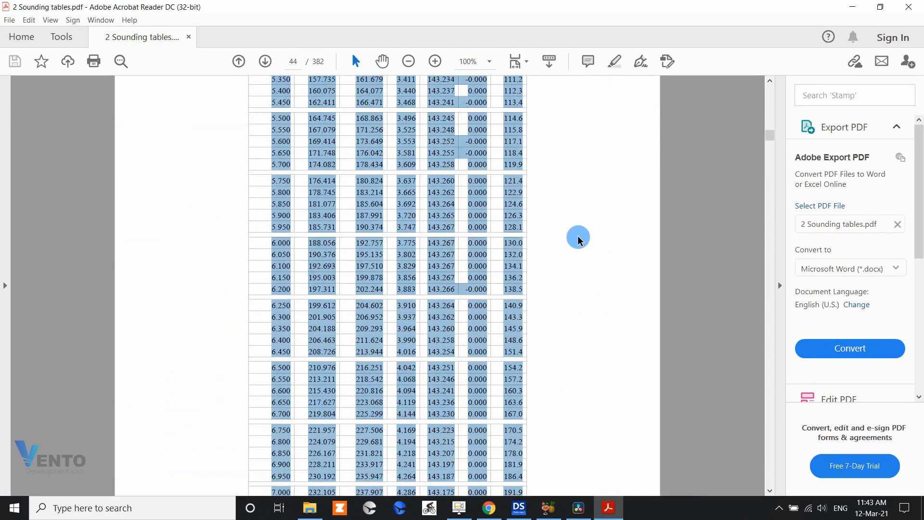
right_click(407, 195)
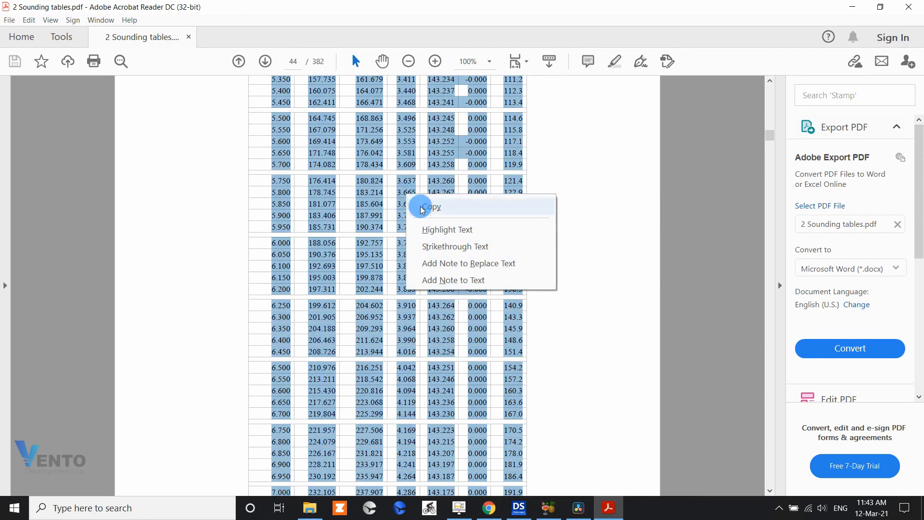
left_click(420, 205)
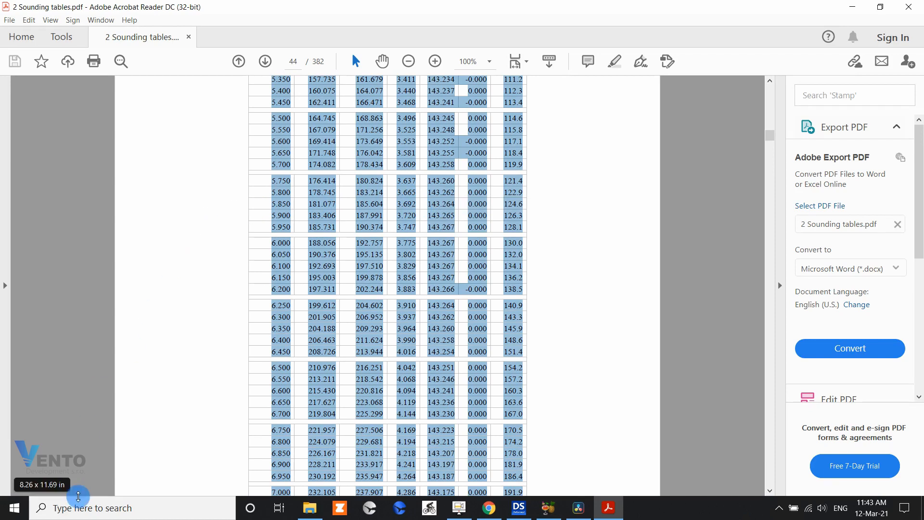
Open Notepad and paste the copied FP TK C sounding tables into the empty document.
left_click(87, 506)
type("notepad")
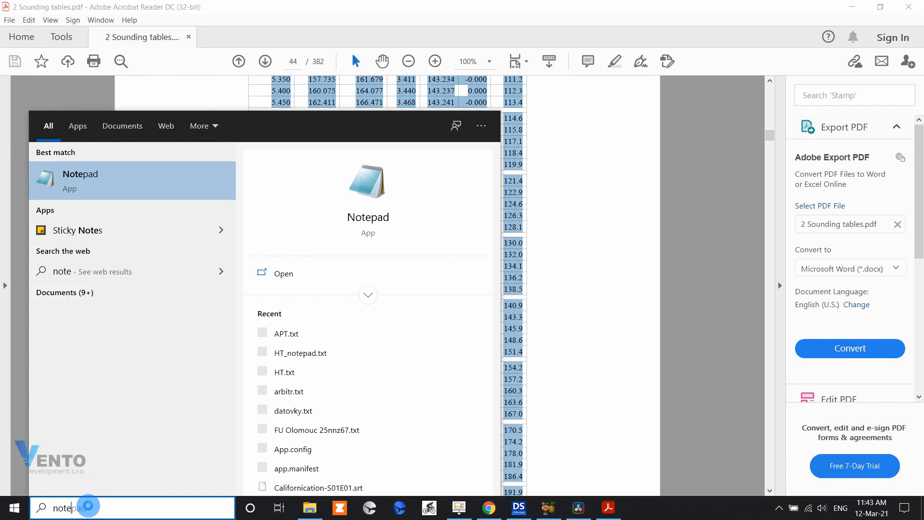
left_click(101, 198)
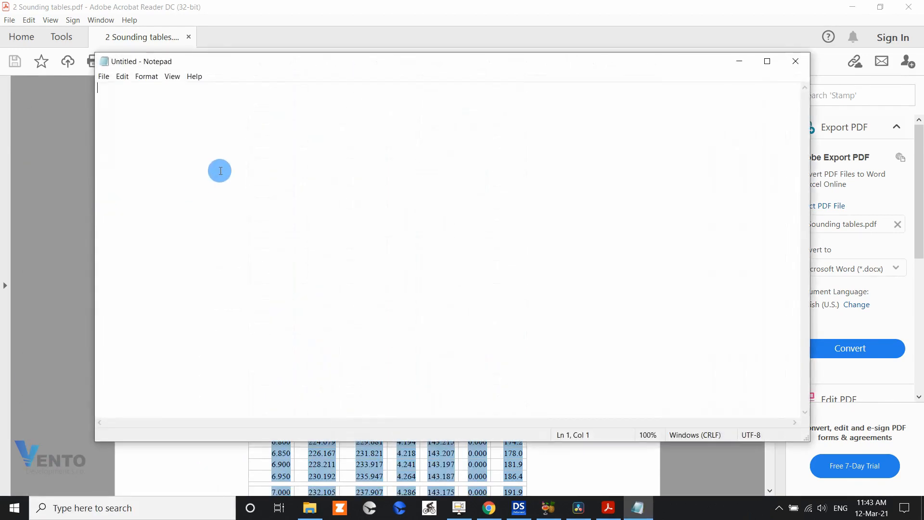
right_click(201, 138)
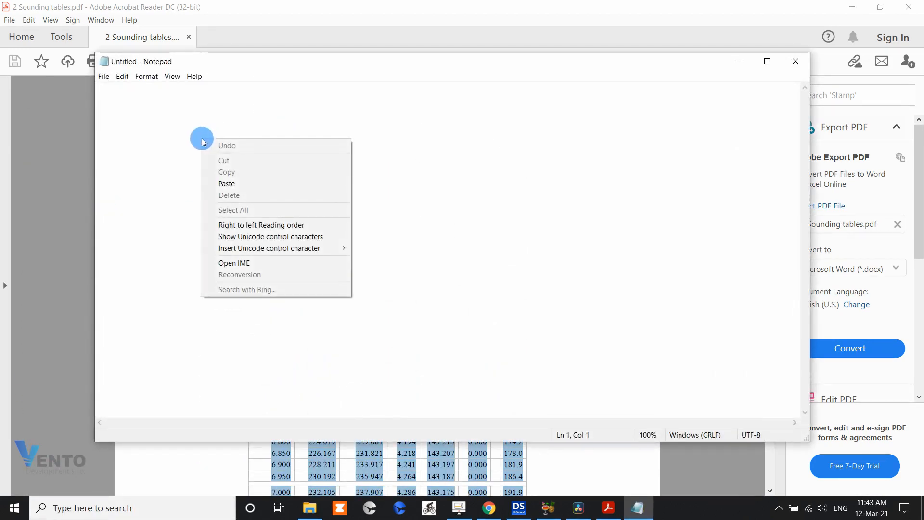
left_click(243, 186)
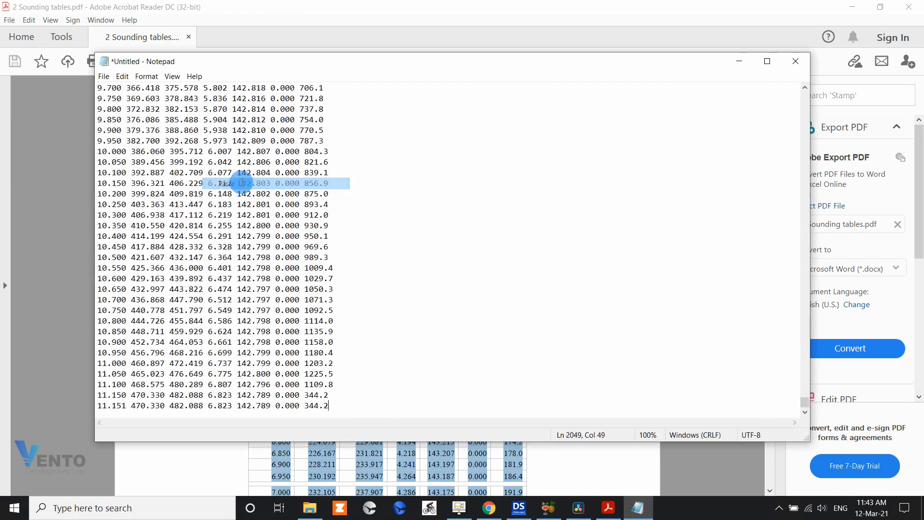
Save the pasted tables as the text file FP notepad in the mv Zealand Juliana folder, close Notepad, and clear the PDF selection.
left_click_drag(799, 401, 783, 89)
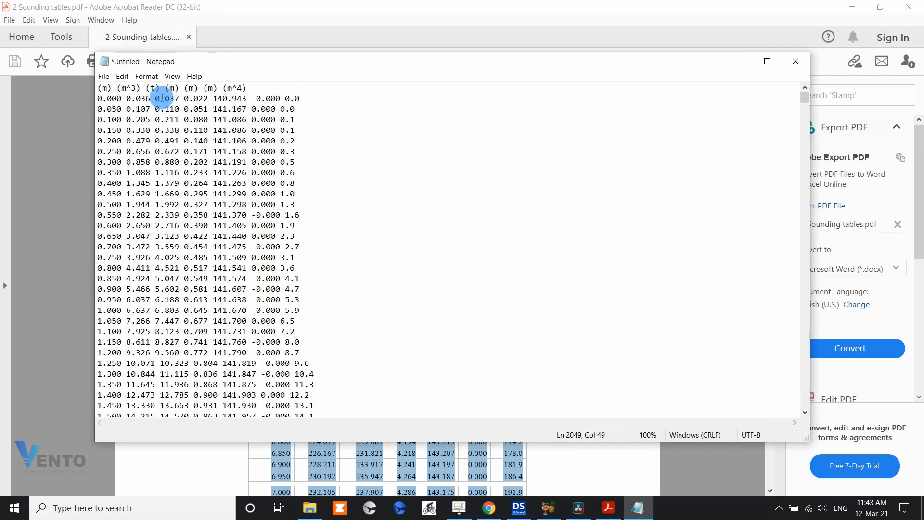
left_click(103, 77)
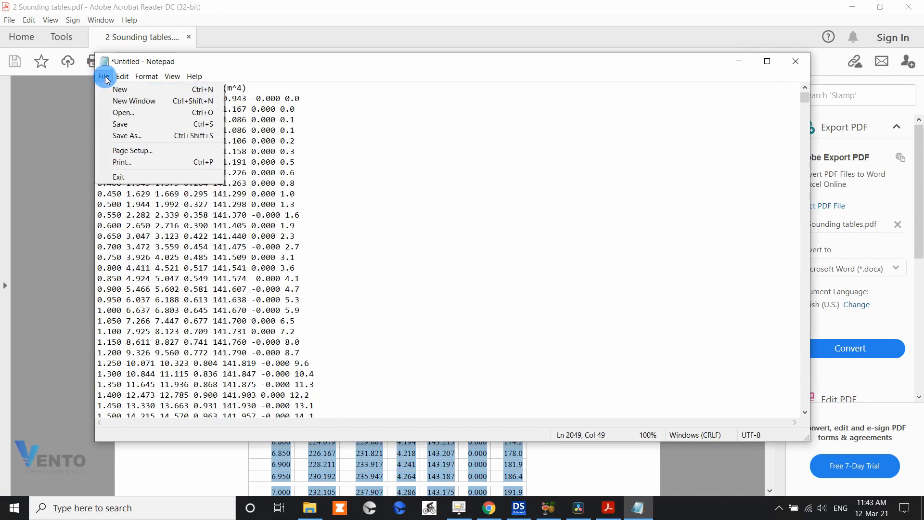
left_click(128, 137)
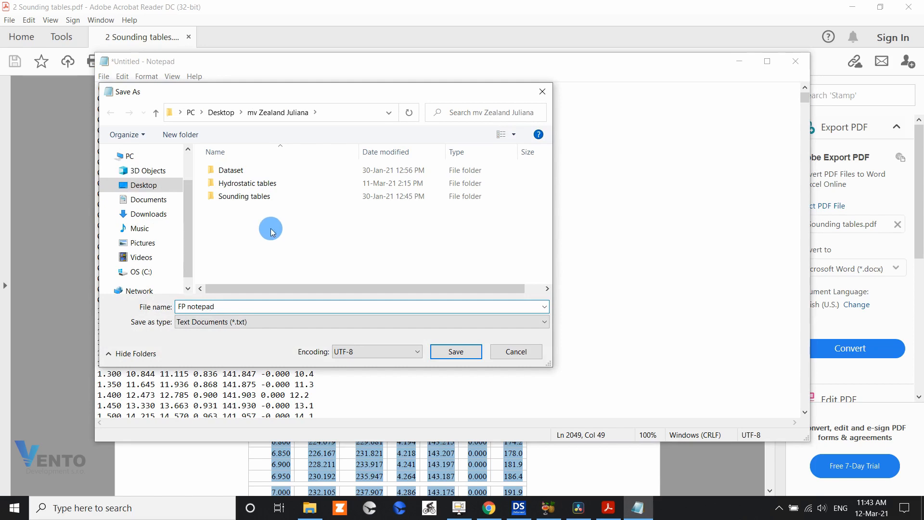
left_click(451, 351)
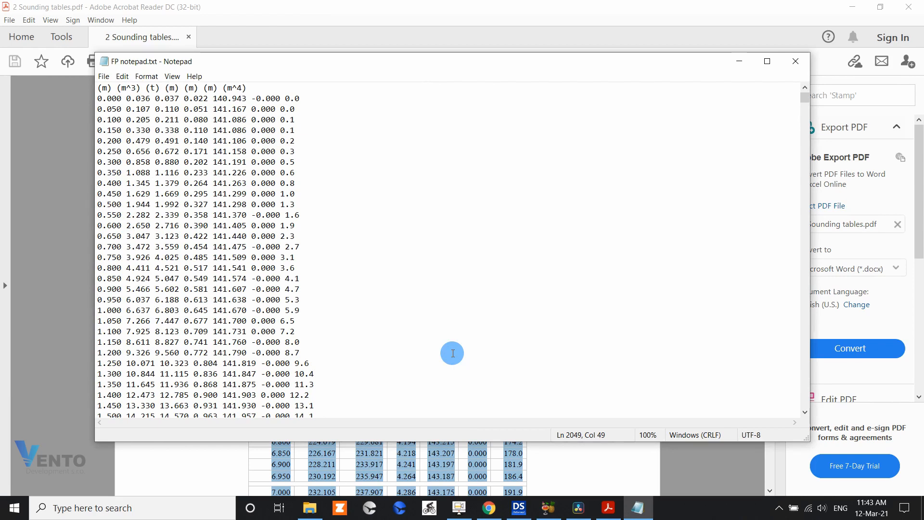
left_click(792, 61)
left_click(530, 301)
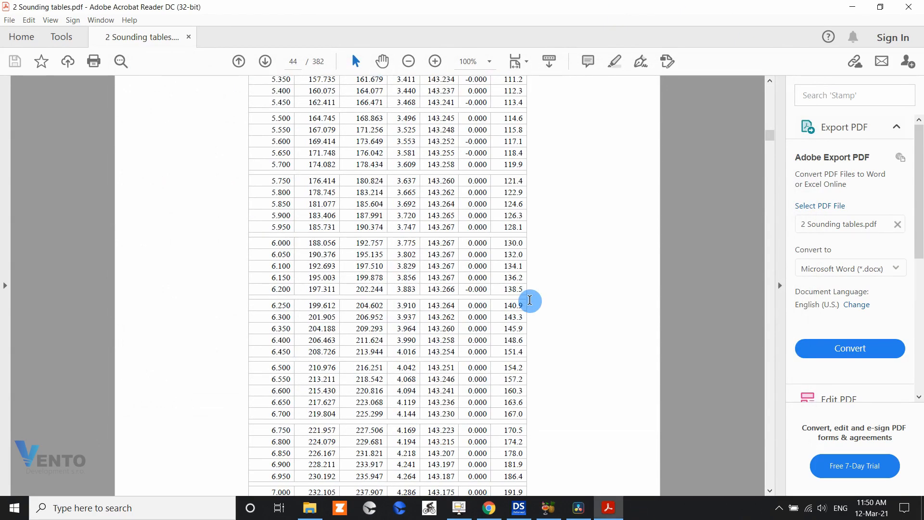
Start Excel with a blank workbook and maximize its window.
left_click(177, 505)
type("mse")
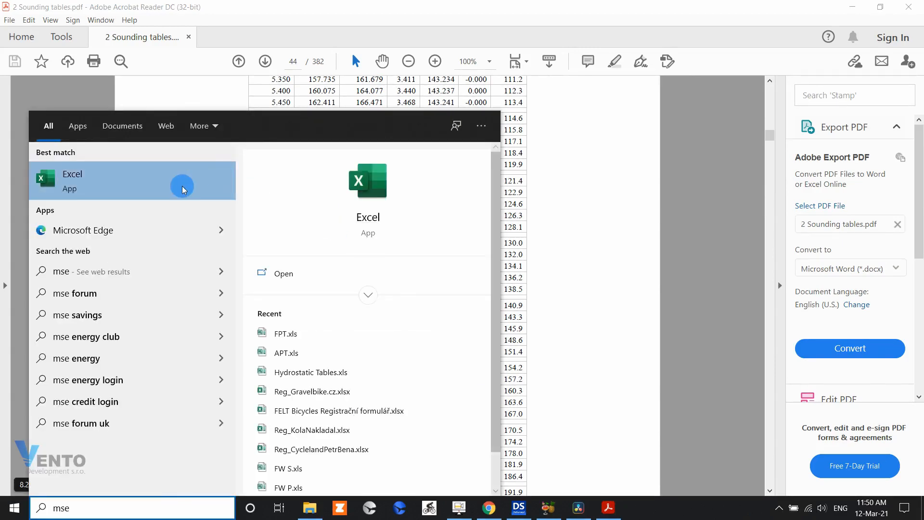
left_click(183, 189)
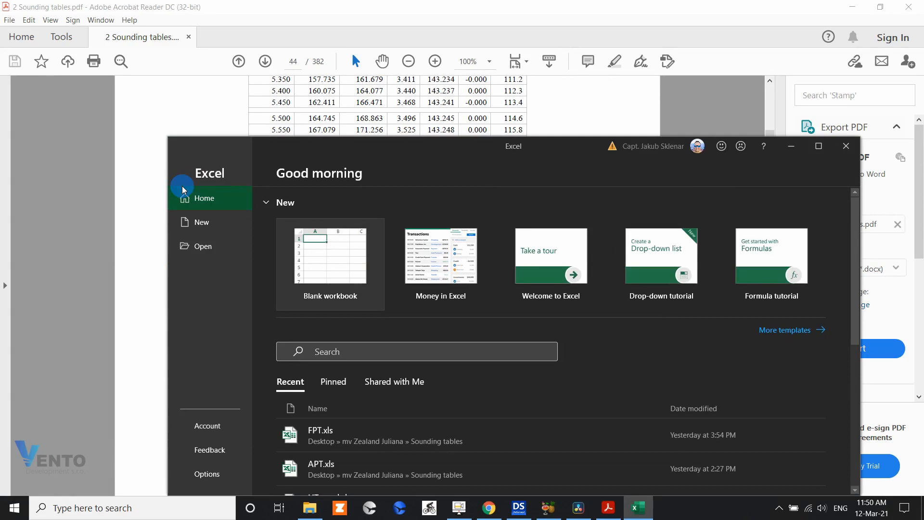
left_click(298, 250)
left_click(819, 155)
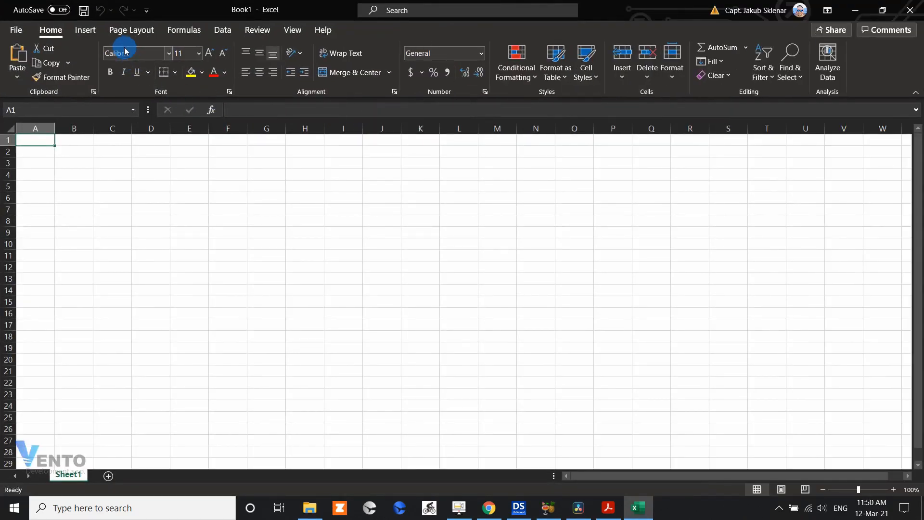
Import the text file FP notepad.txt from the mv Zealand Juliana folder on the Desktop as text data.
left_click(222, 29)
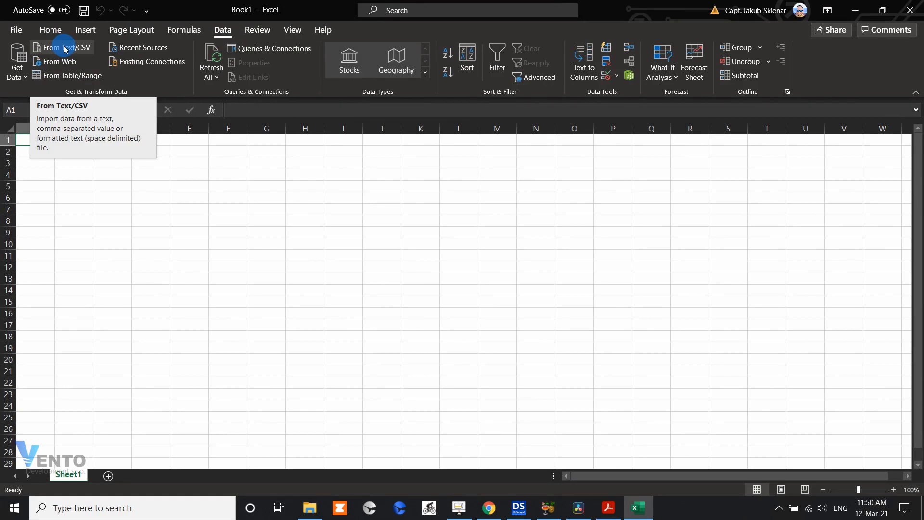
left_click(64, 47)
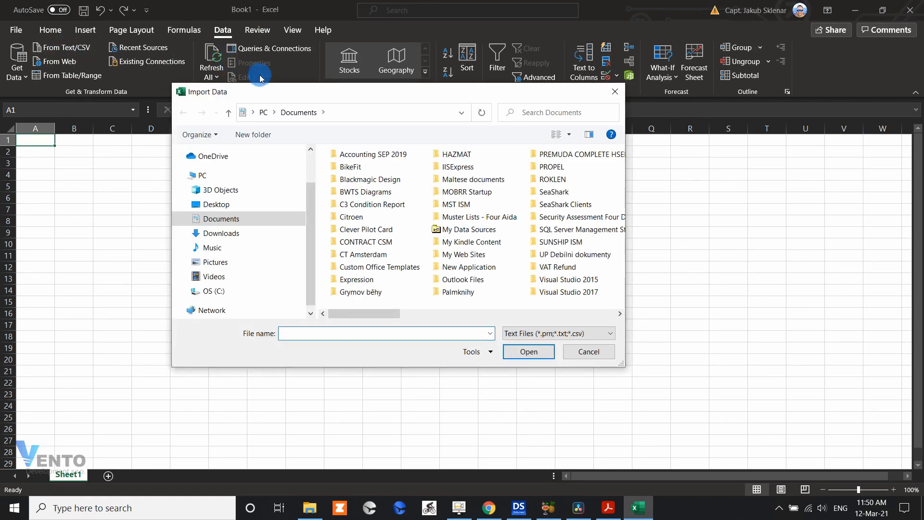
left_click(216, 204)
left_click(362, 183)
double_click(362, 183)
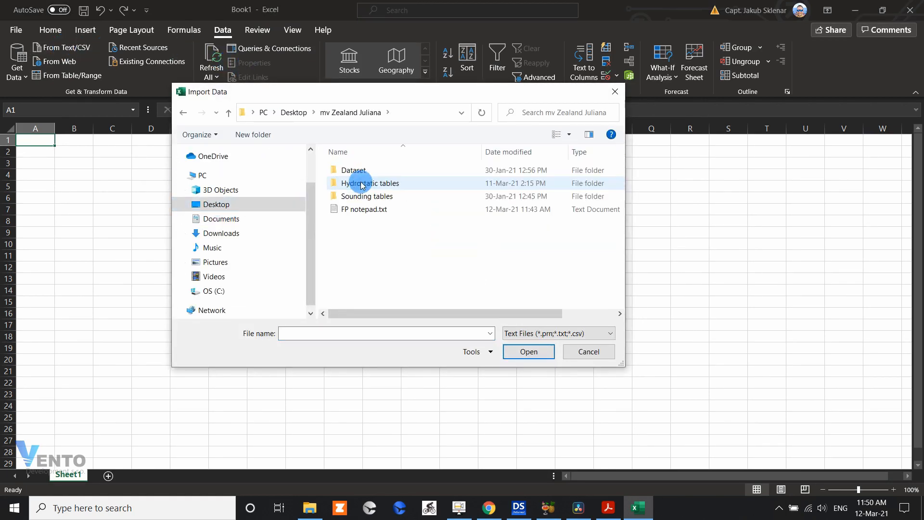
left_click(358, 214)
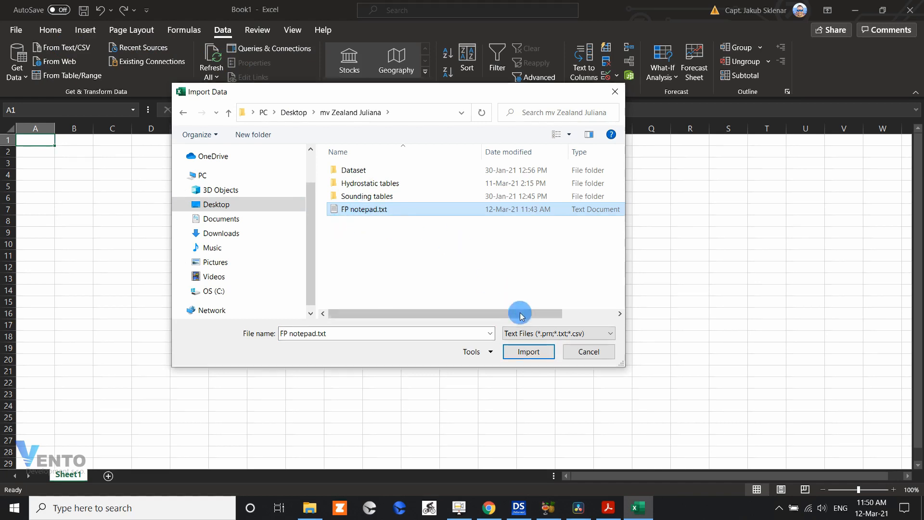
left_click(528, 352)
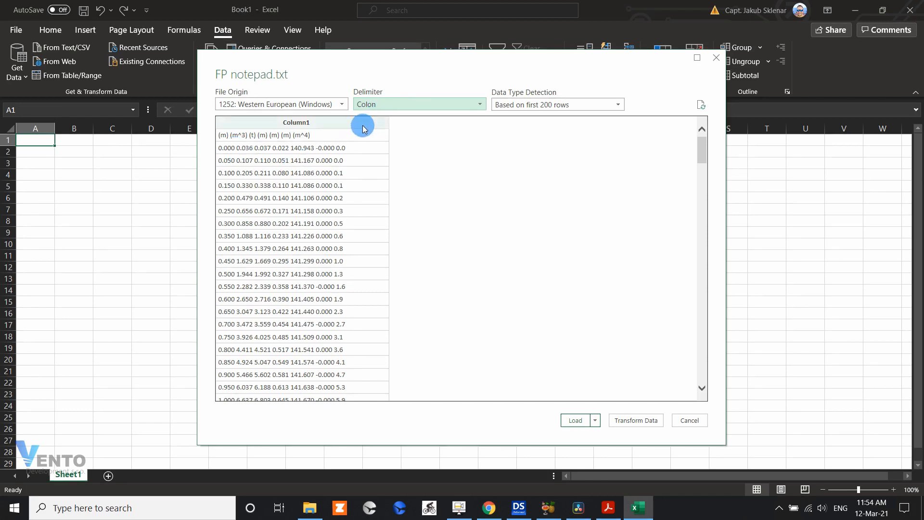
Set the import delimiter to Space, load the data into the workbook, and close the Queries & Connections pane.
left_click(481, 105)
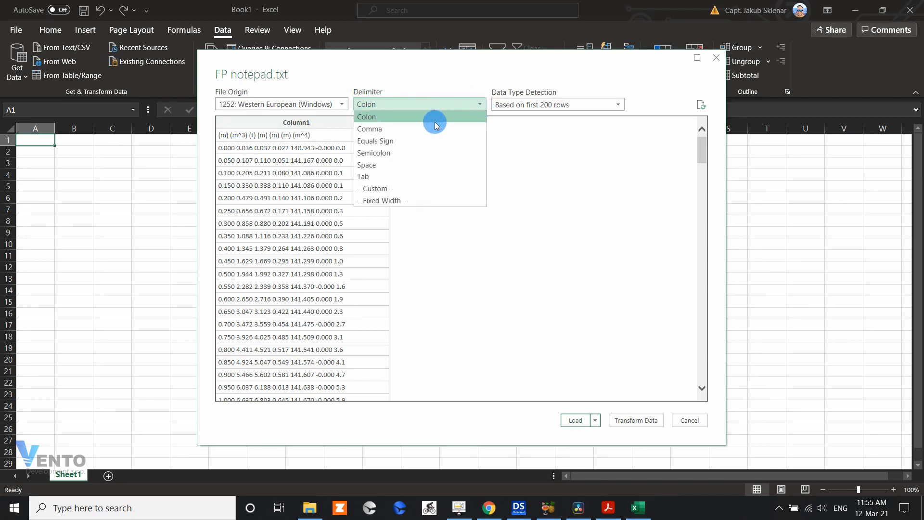
left_click(370, 167)
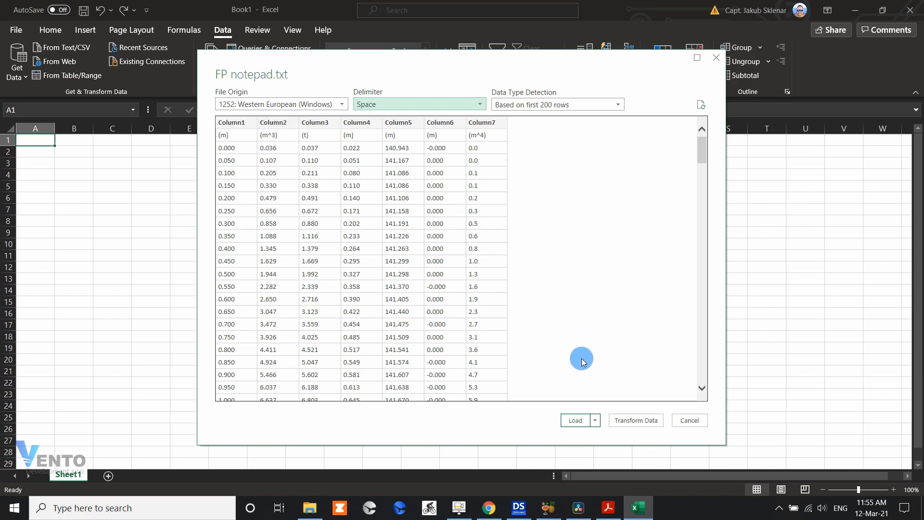
left_click(575, 421)
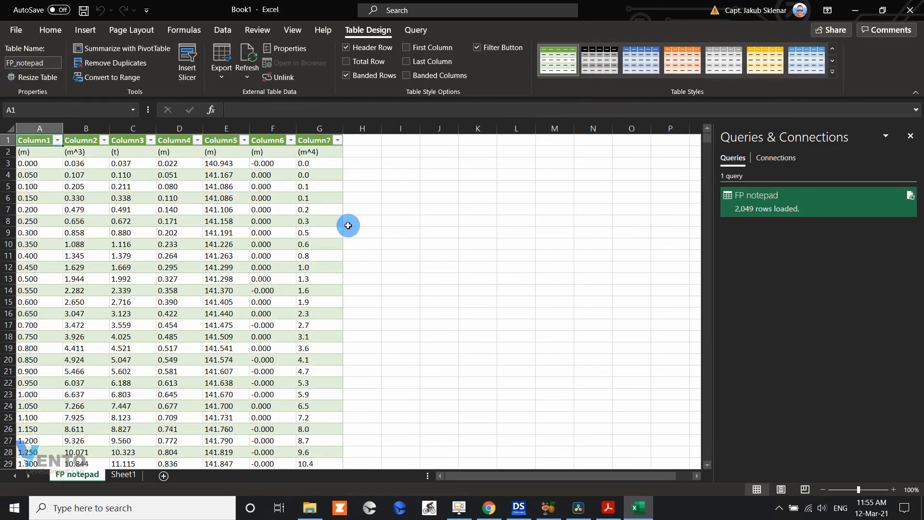
left_click(911, 136)
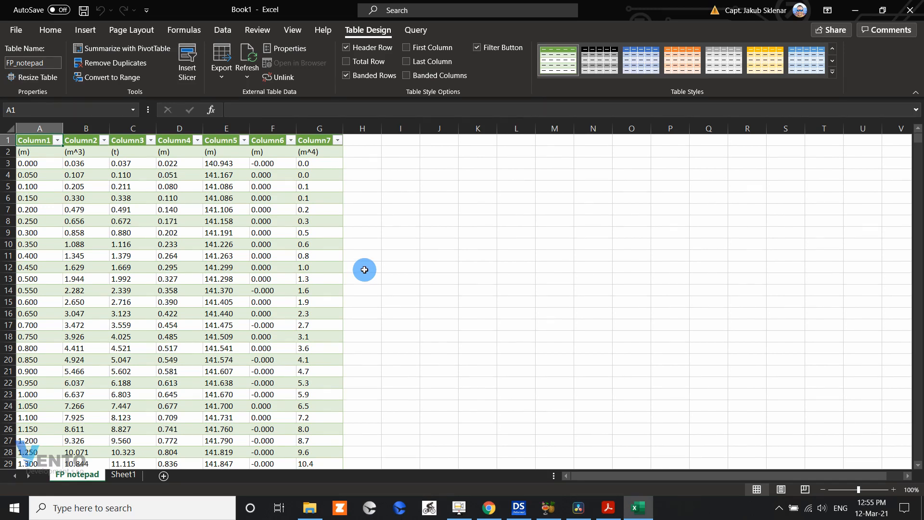
Switch to the sounding tables PDF and examine the trim heading above each FP TK C table from page 7 through page 42.
left_click(609, 508)
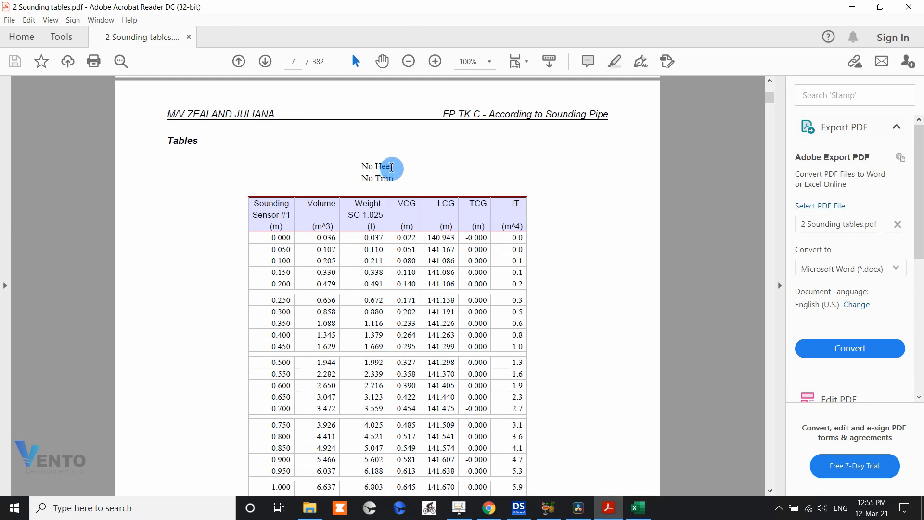
left_click_drag(362, 178, 392, 179)
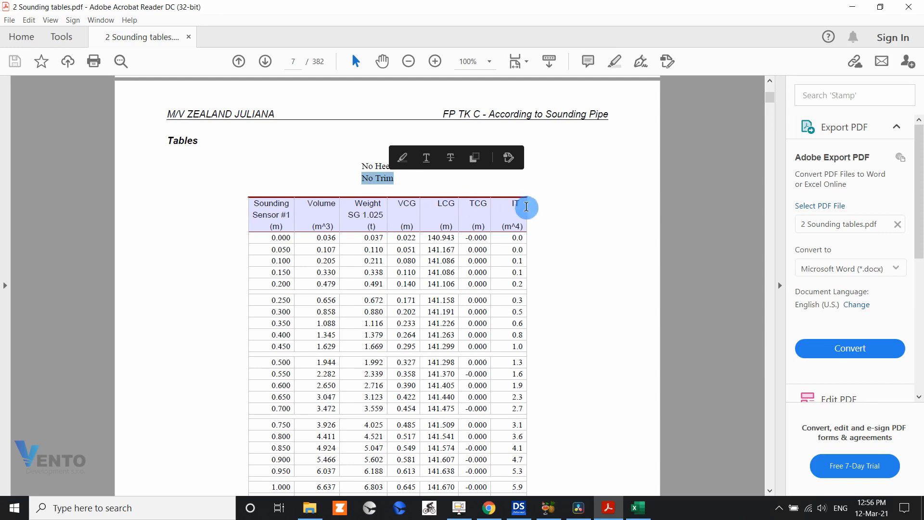
scroll(551, 223, "down", 3)
scroll(567, 192, "down", 10)
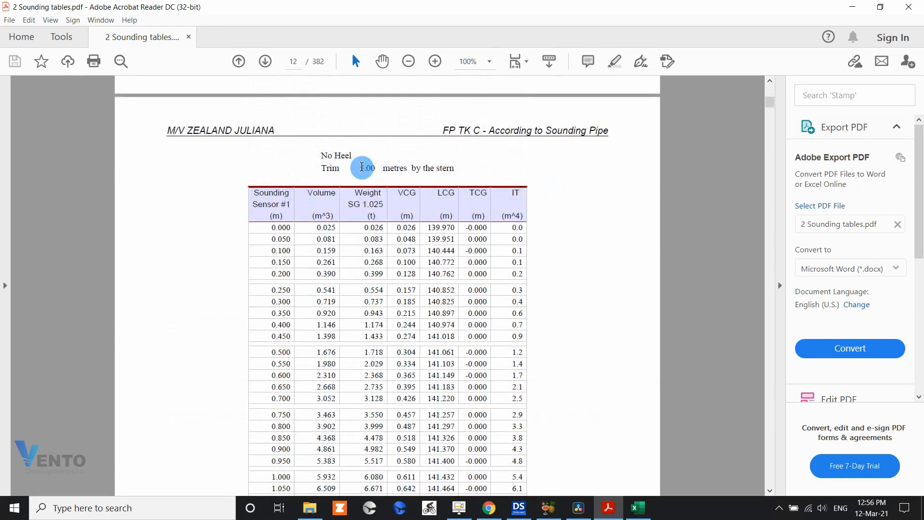
scroll(435, 228, "down", 8)
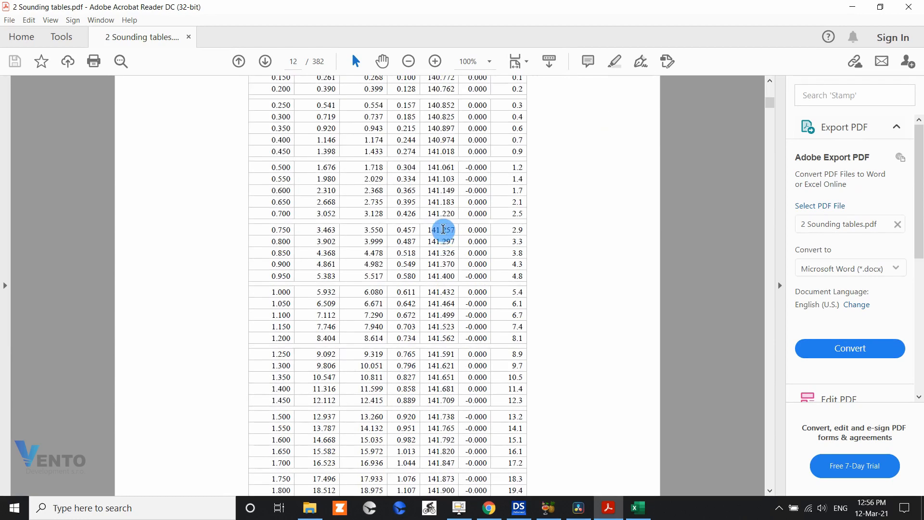
scroll(435, 228, "down", 10)
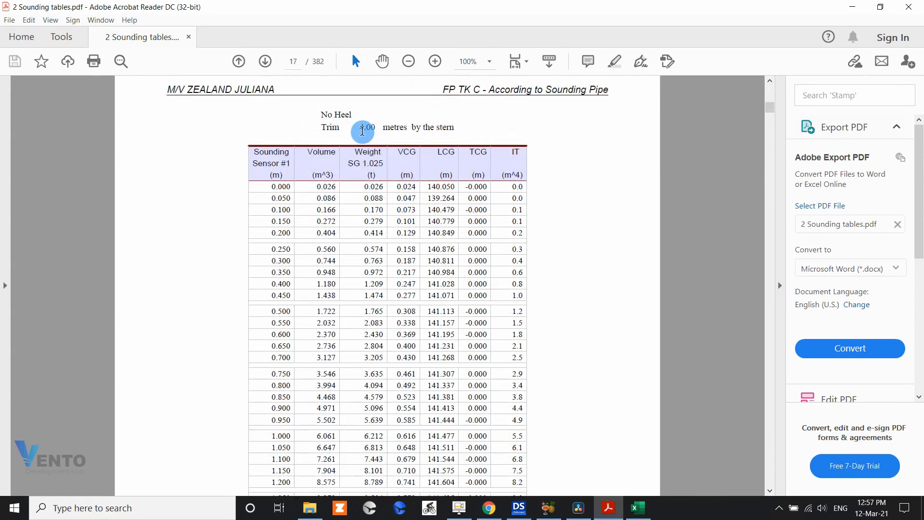
scroll(474, 261, "down", 20)
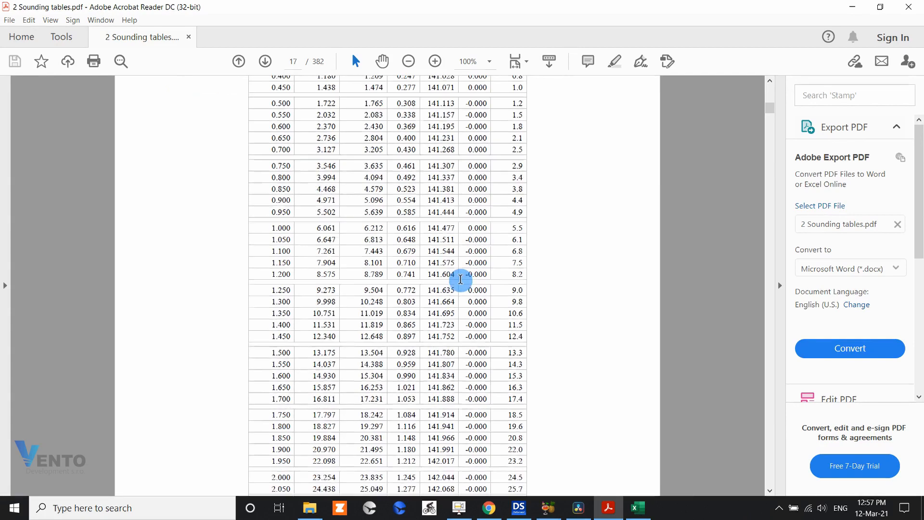
scroll(439, 265, "down", 20)
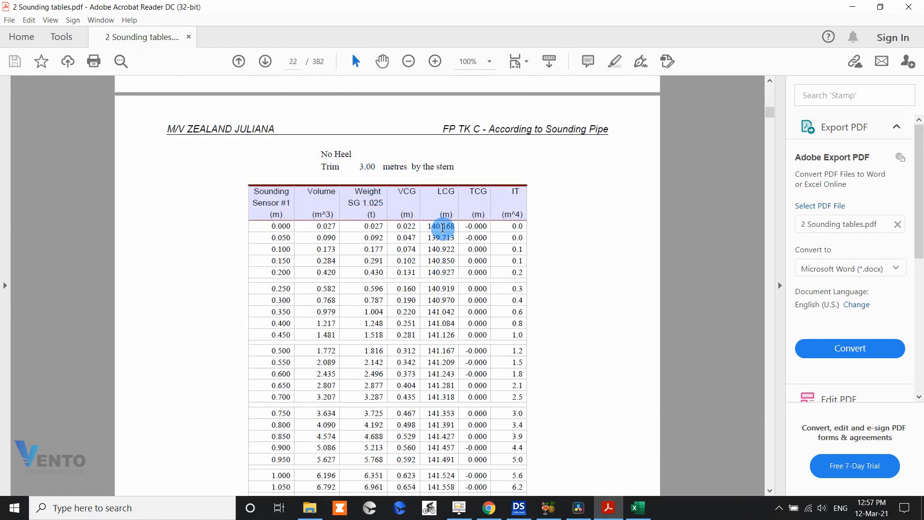
scroll(433, 250, "down", 15)
scroll(427, 291, "down", 20)
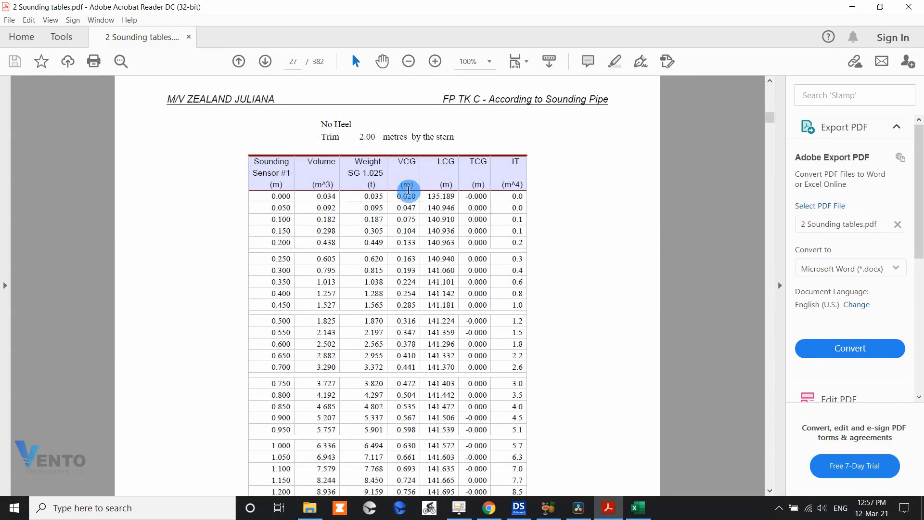
scroll(408, 192, "down", 10)
scroll(399, 224, "down", 20)
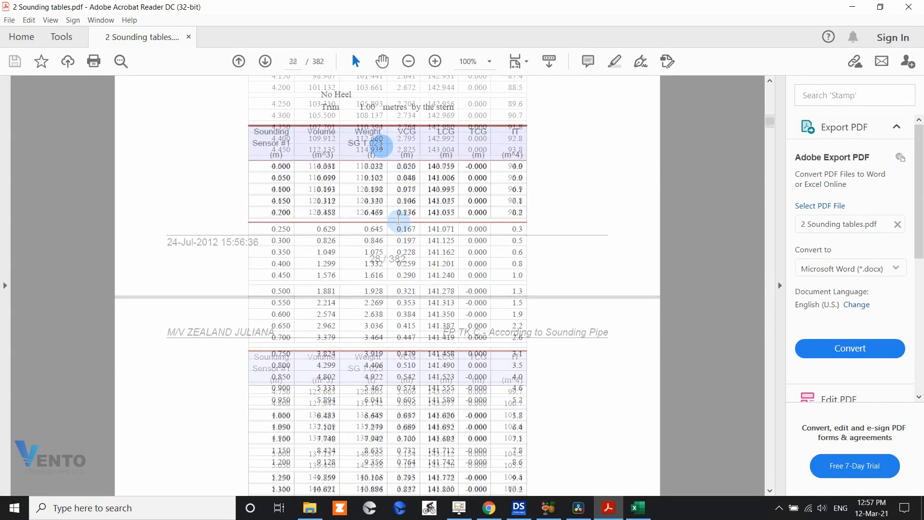
scroll(420, 164, "down", 10)
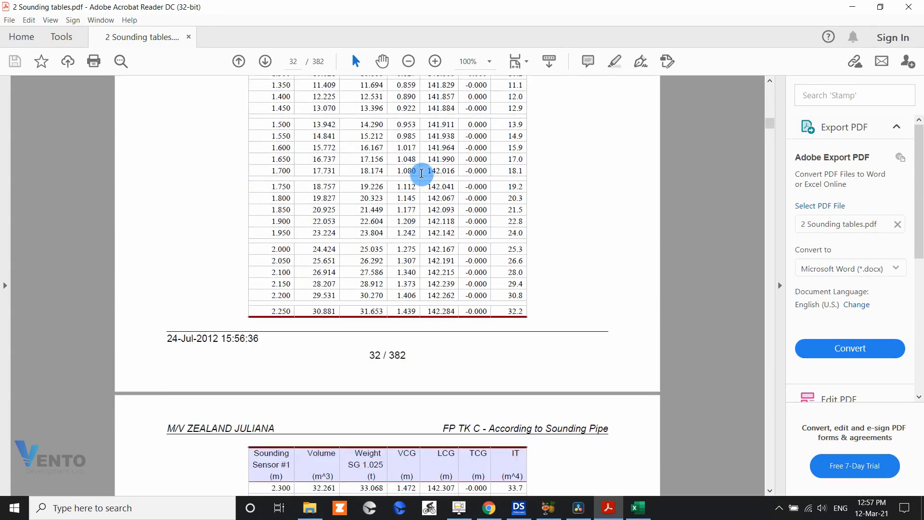
scroll(416, 174, "down", 5)
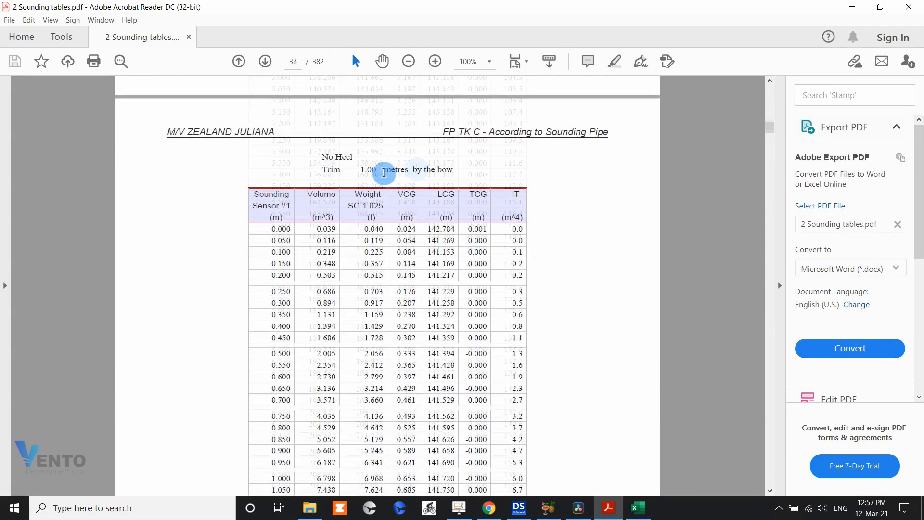
scroll(425, 202, "down", 15)
scroll(425, 202, "down", 20)
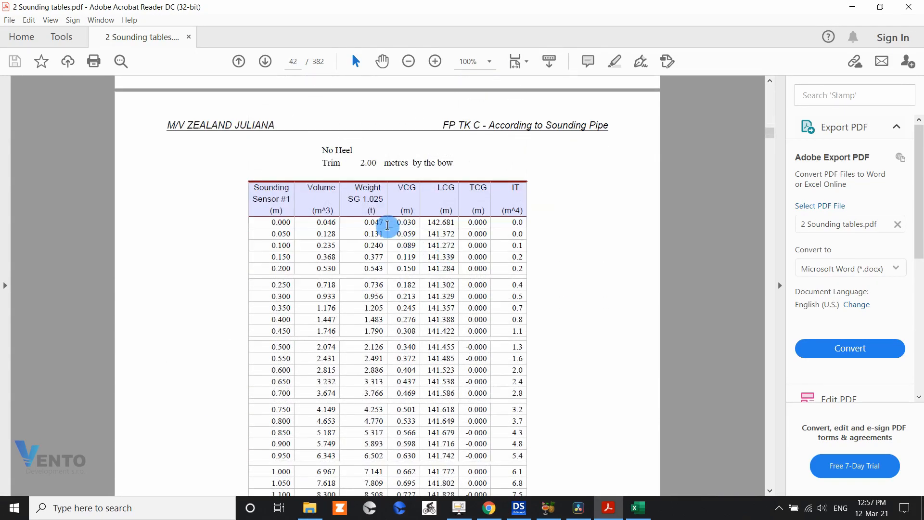
scroll(401, 240, "down", 1)
scroll(401, 240, "down", 5)
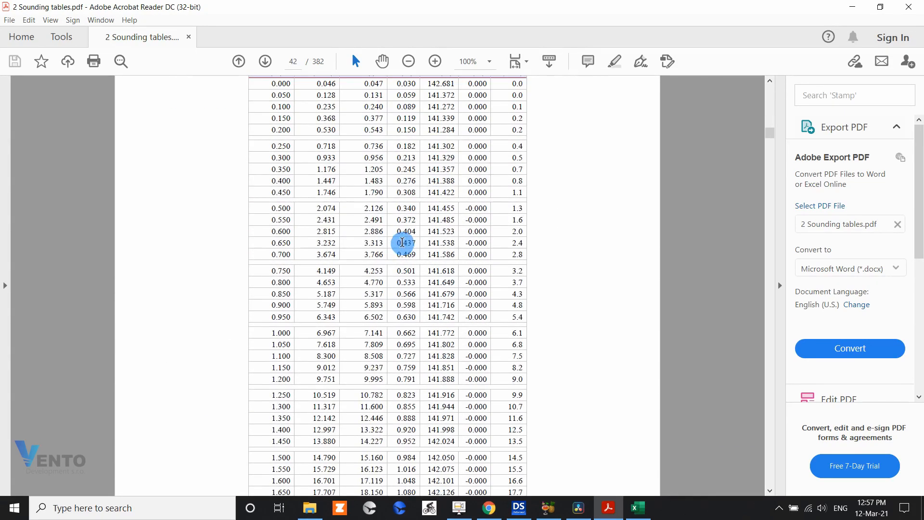
scroll(401, 239, "up", 4)
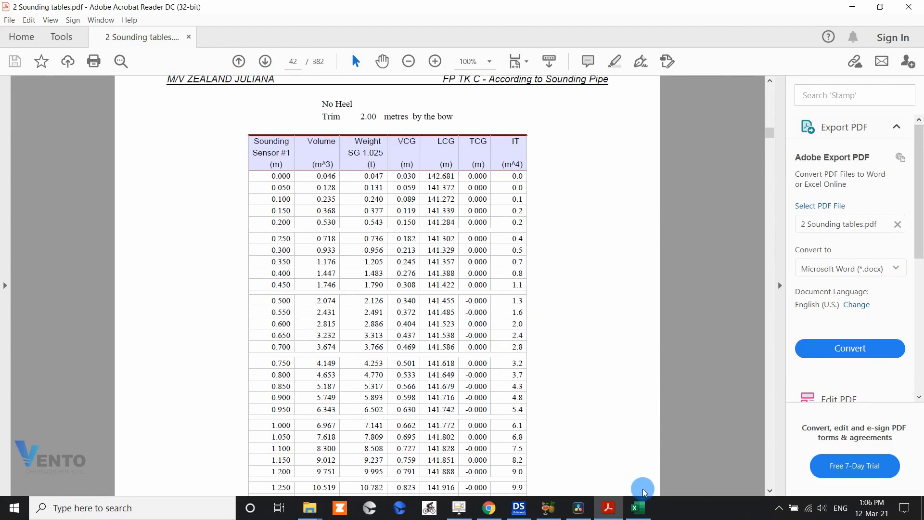
Switch back to Excel and enter the header H in cell A1 of Sheet1.
left_click(648, 511)
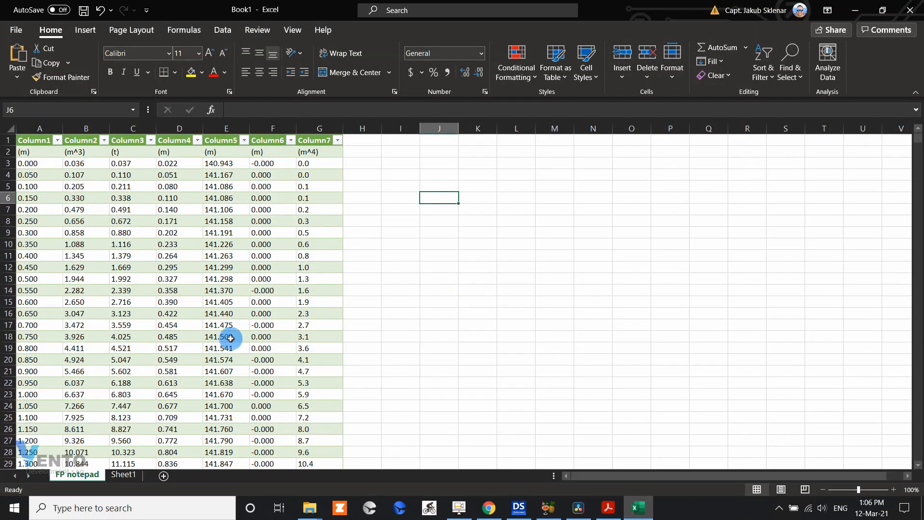
left_click(124, 477)
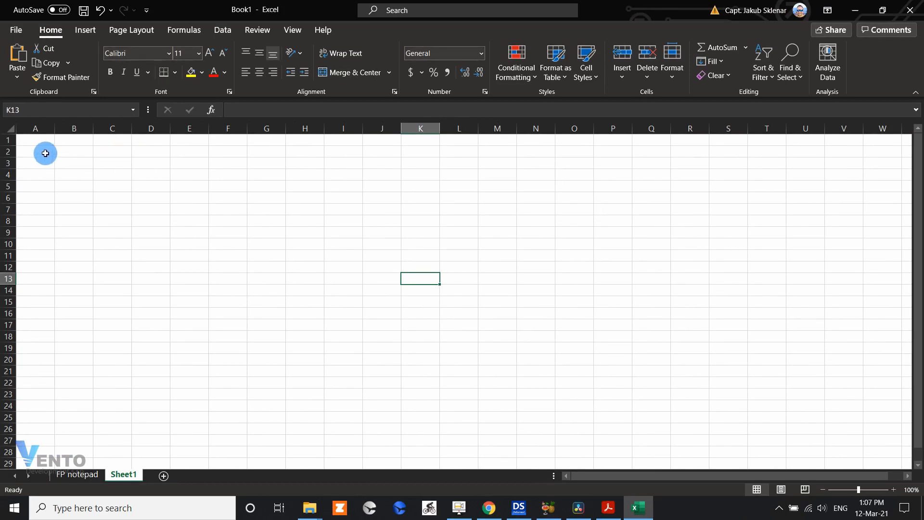
left_click(33, 139)
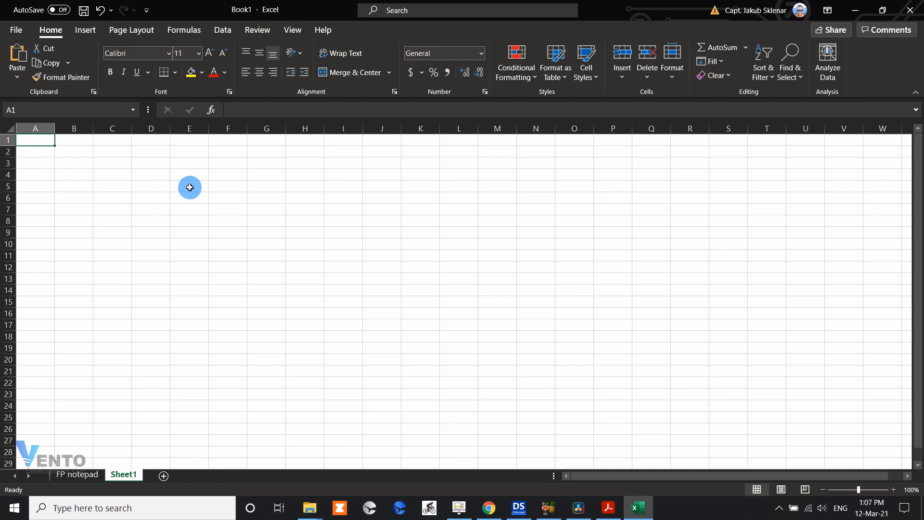
type("H")
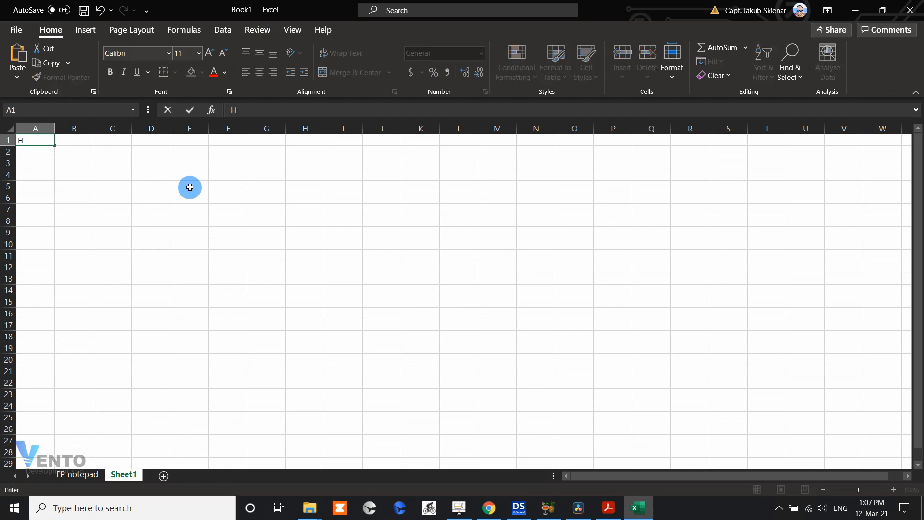
key("Tab")
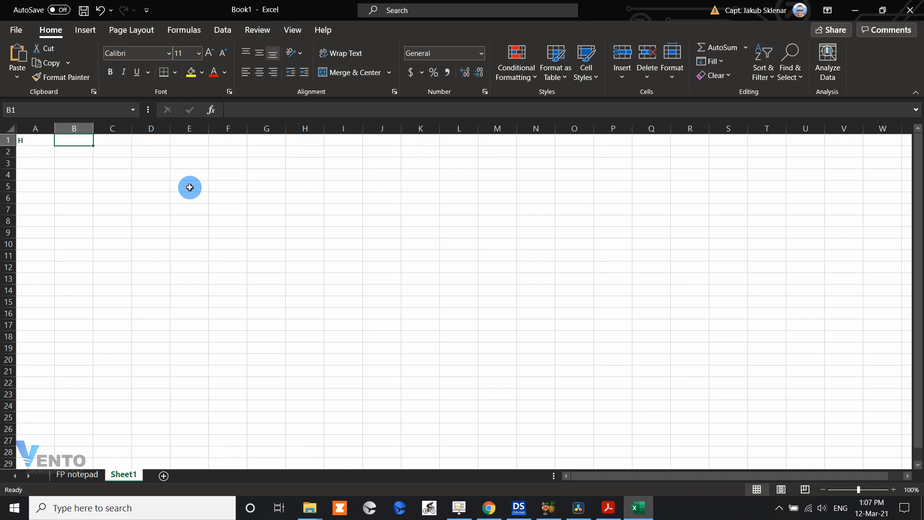
Enter the trim values 2, 1 and 0 in cells B1 through D1.
type("22")
key("ctrl+Return")
key("Tab")
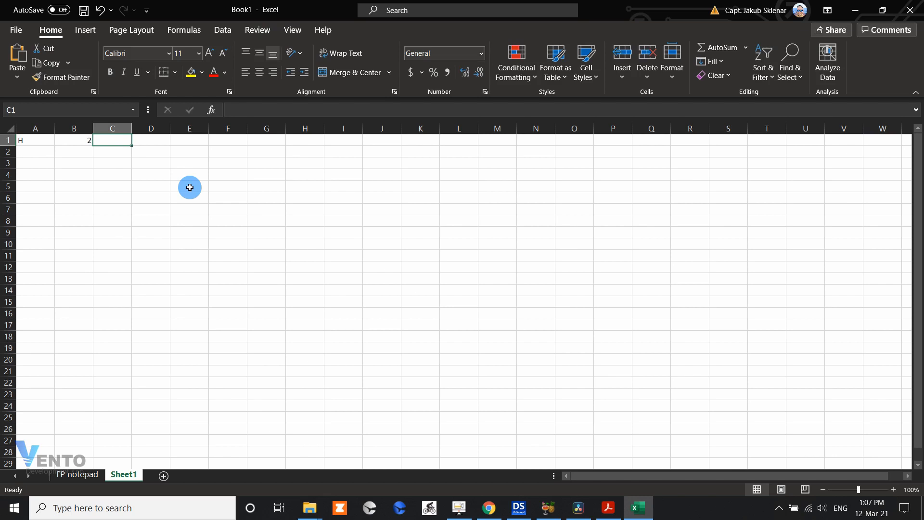
type("1")
key("Tab")
type("0")
key("Tab")
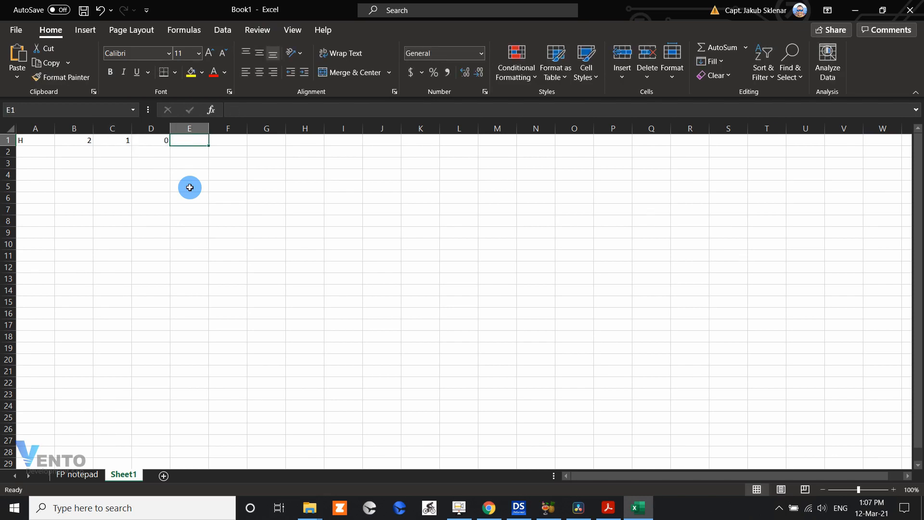
Enter the trim values -1, -2, -3, -4 and -5 in cells E1 through I1.
type("-1")
key("Tab")
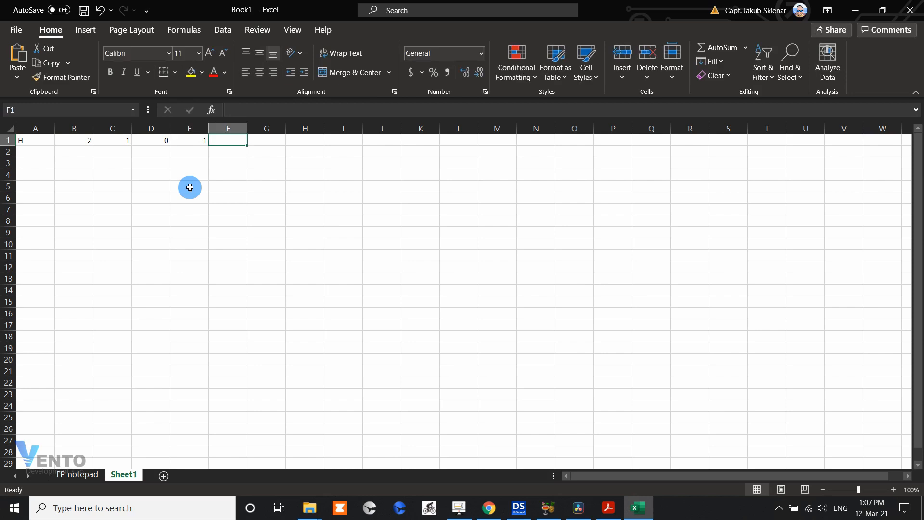
type("-2")
key("Tab")
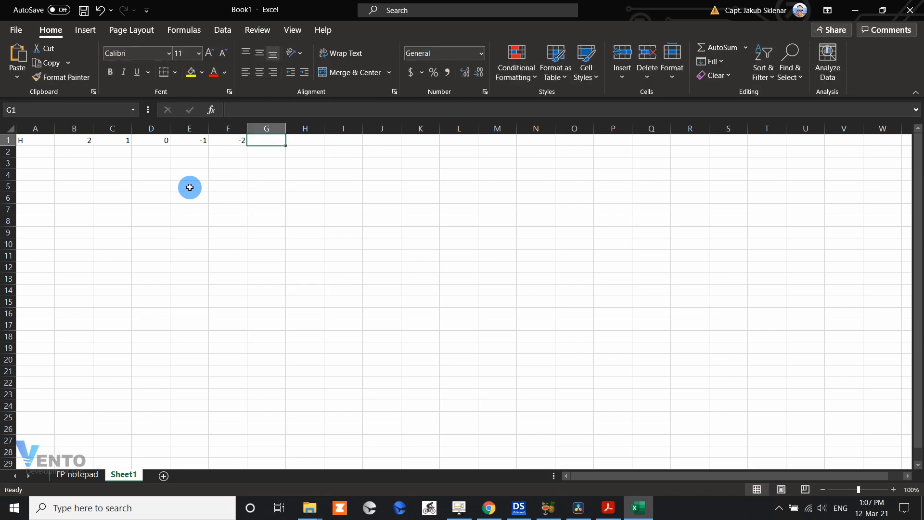
type("-3")
key("Tab")
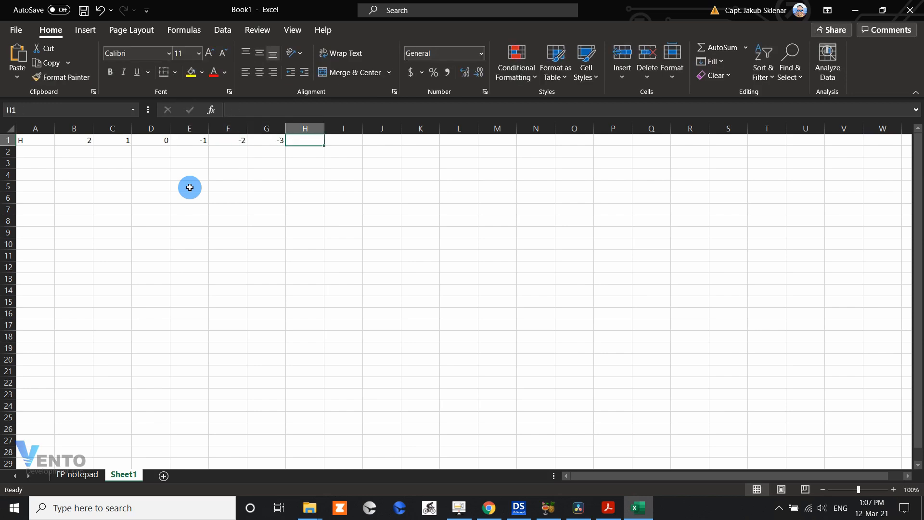
type("-4")
key("Tab")
type("-")
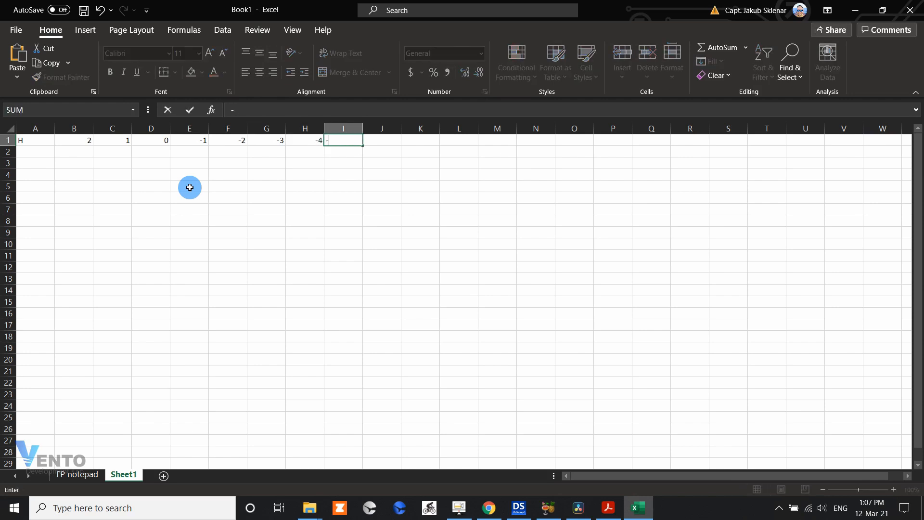
type("5")
key("Tab")
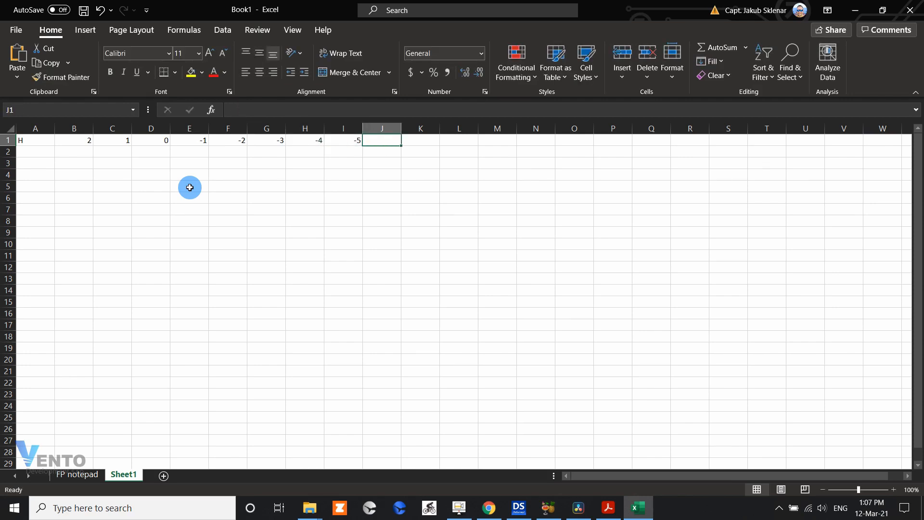
Delete the page header block in rows 47 to 52 of the FP notepad sheet.
left_click_drag(189, 140, 340, 139)
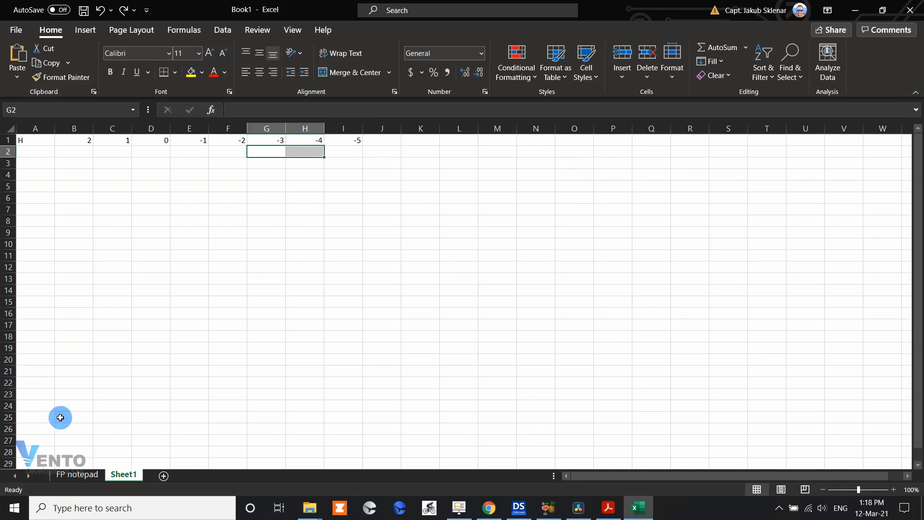
left_click(73, 474)
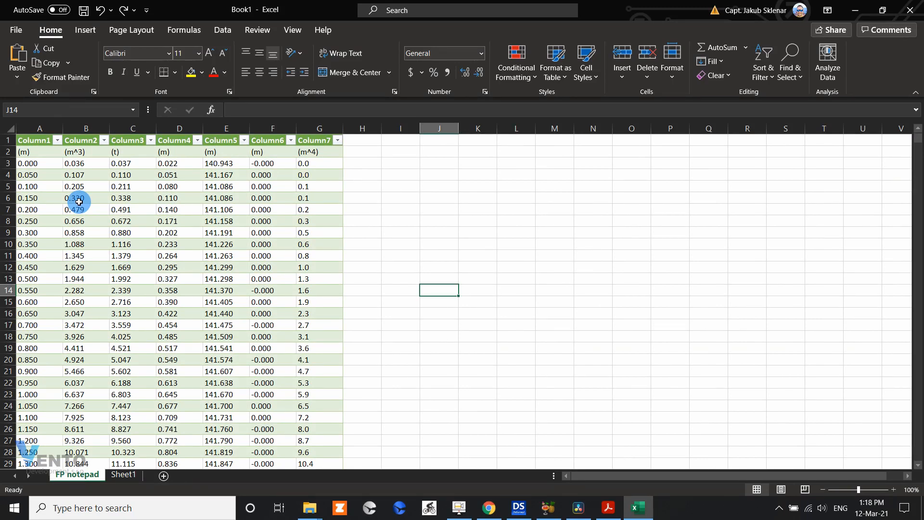
scroll(79, 202, "down", 11)
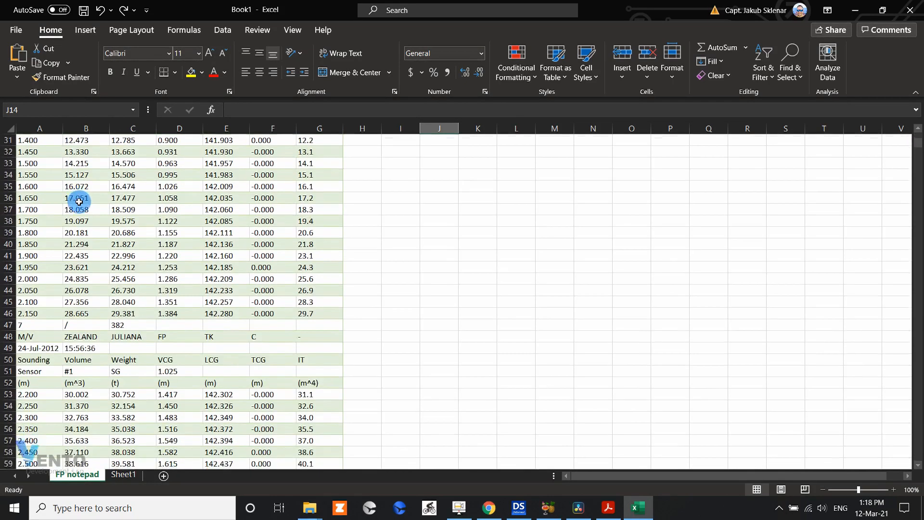
scroll(79, 202, "down", 2)
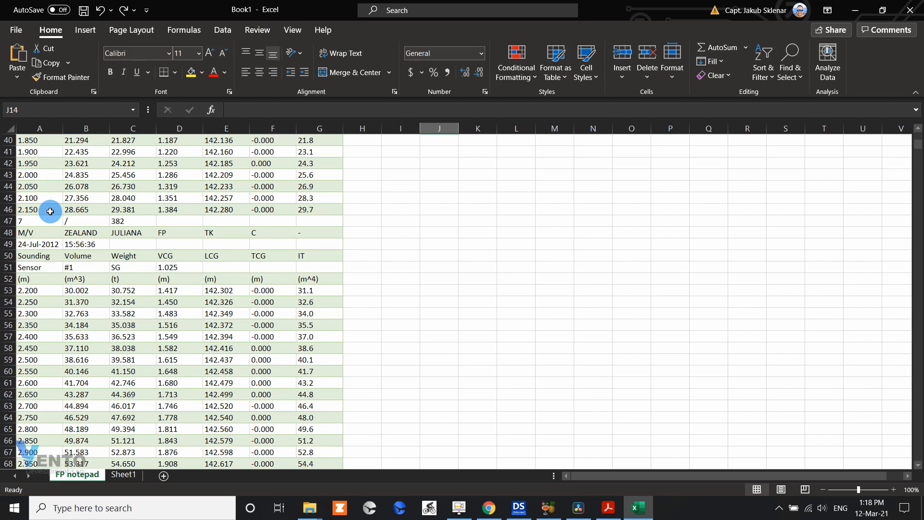
left_click(13, 221)
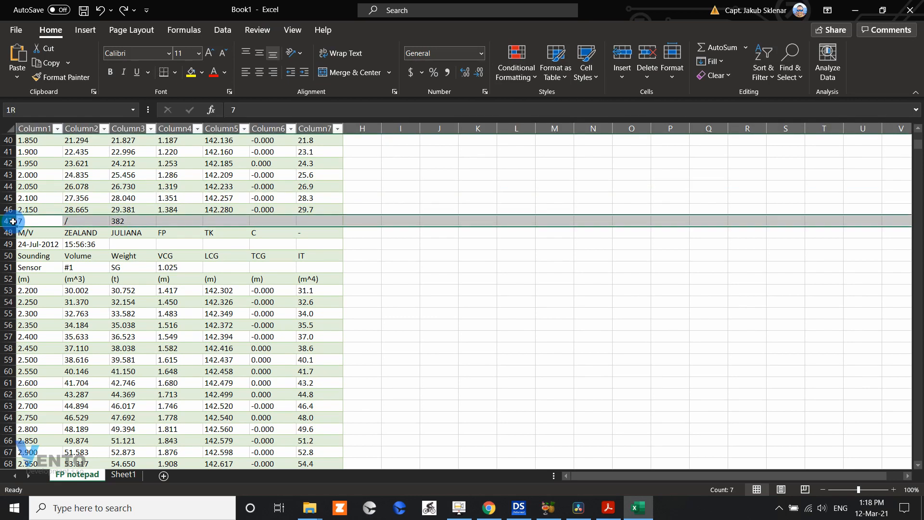
left_click_drag(13, 221, 8, 242)
left_click_drag(7, 280, 7, 280)
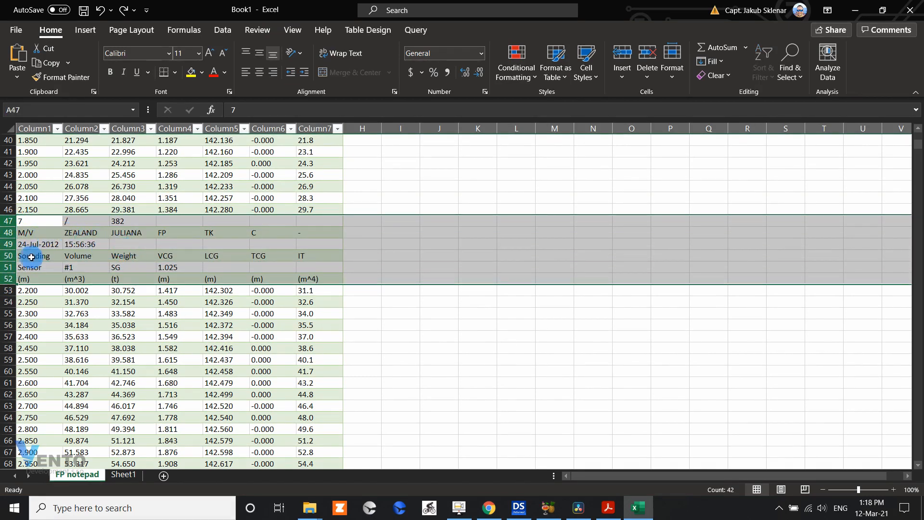
right_click(4, 255)
left_click(30, 369)
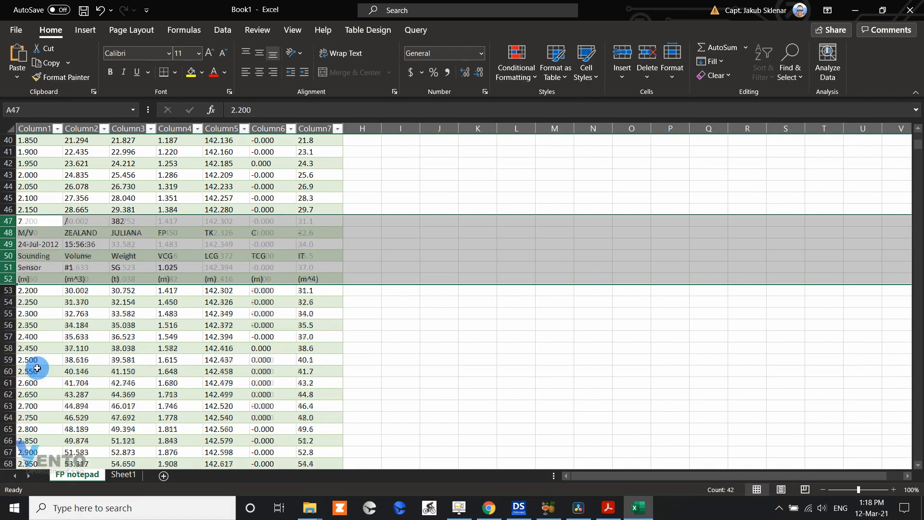
Delete the next page header block, rows 96 to 101.
scroll(165, 251, "down", 14)
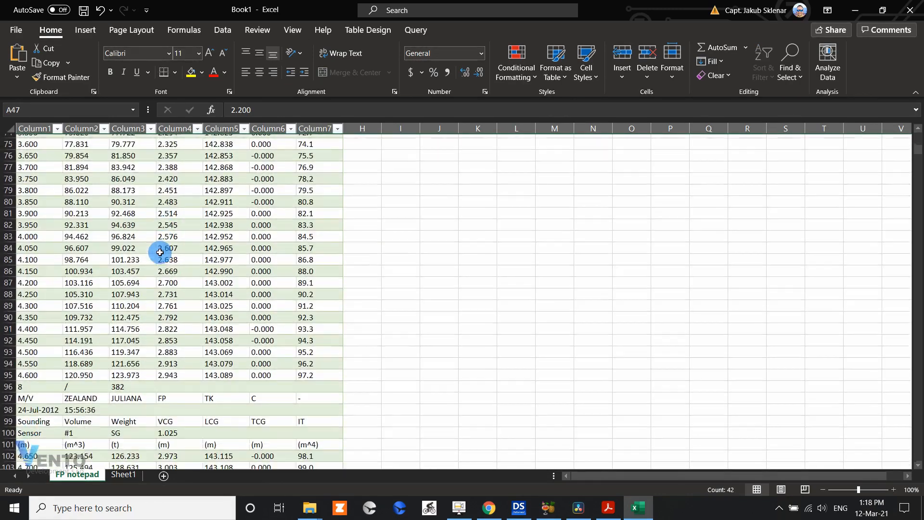
scroll(159, 252, "down", 1)
left_click_drag(8, 267, 11, 322)
right_click(10, 323)
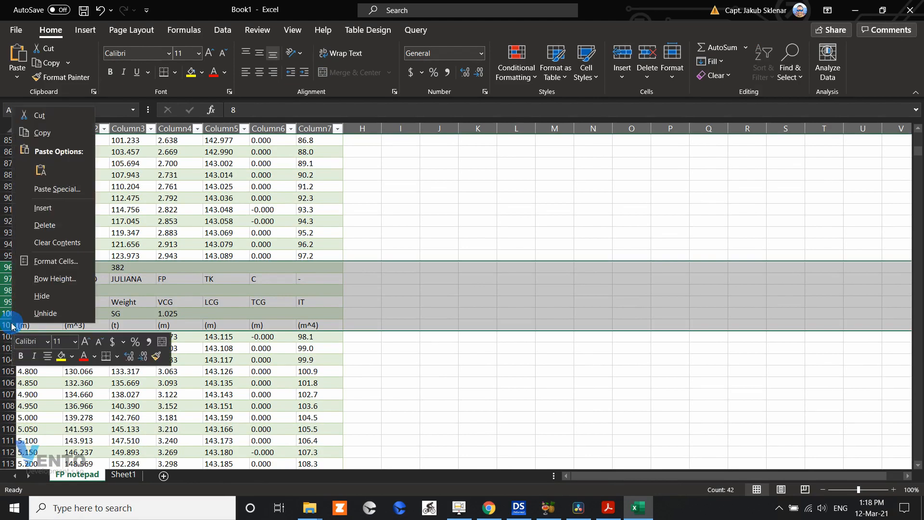
left_click(49, 223)
Delete rows 228 to 231, from the page number to No Heel, above the Trim 5.00 metres heading.
scroll(72, 222, "down", 20)
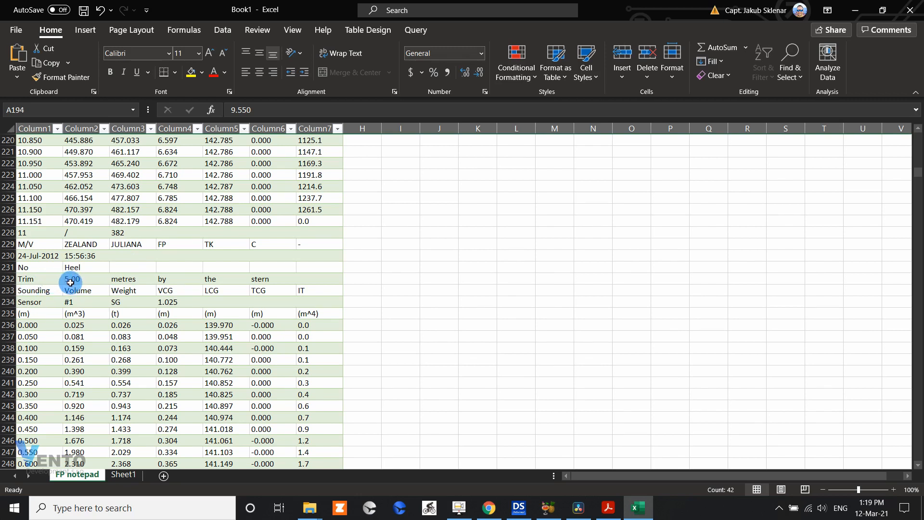
left_click_drag(7, 232, 7, 265)
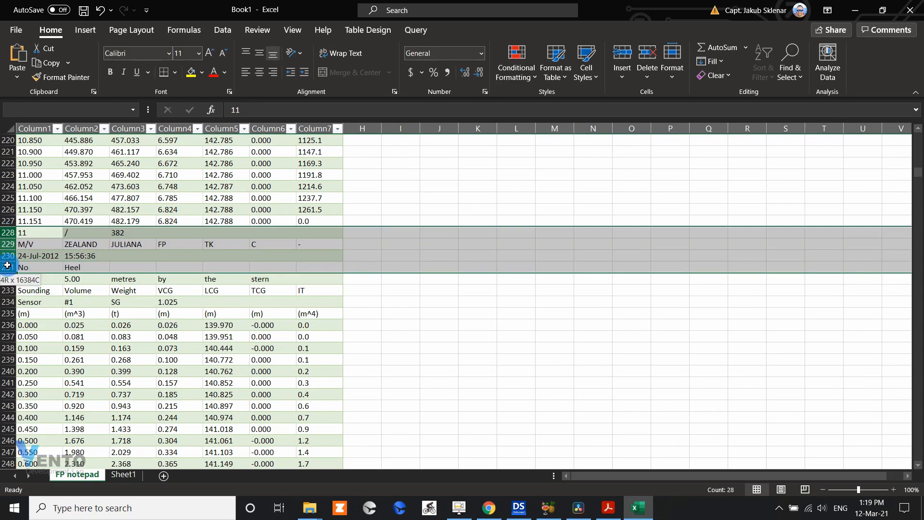
right_click(5, 265)
left_click(57, 388)
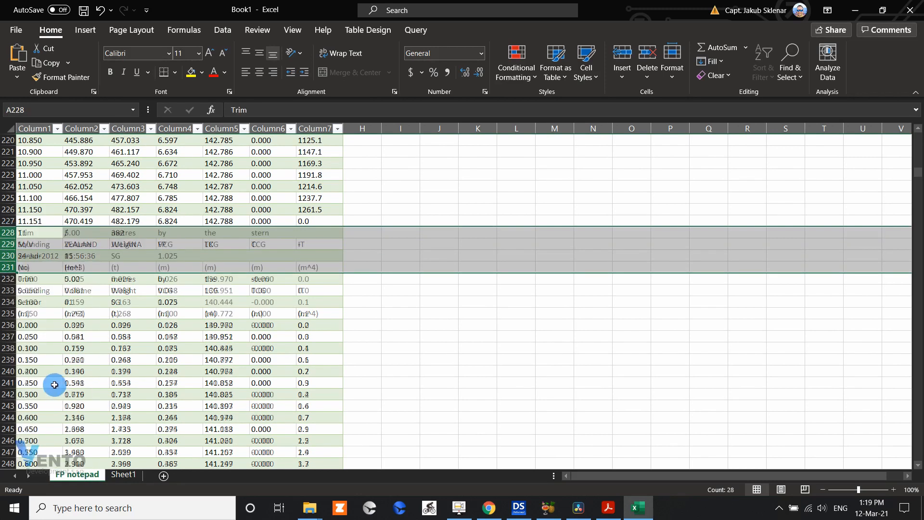
Delete the Sounding, Sensor and units rows below the Trim 5.00 metres heading and colour that heading row's text red.
left_click(67, 233)
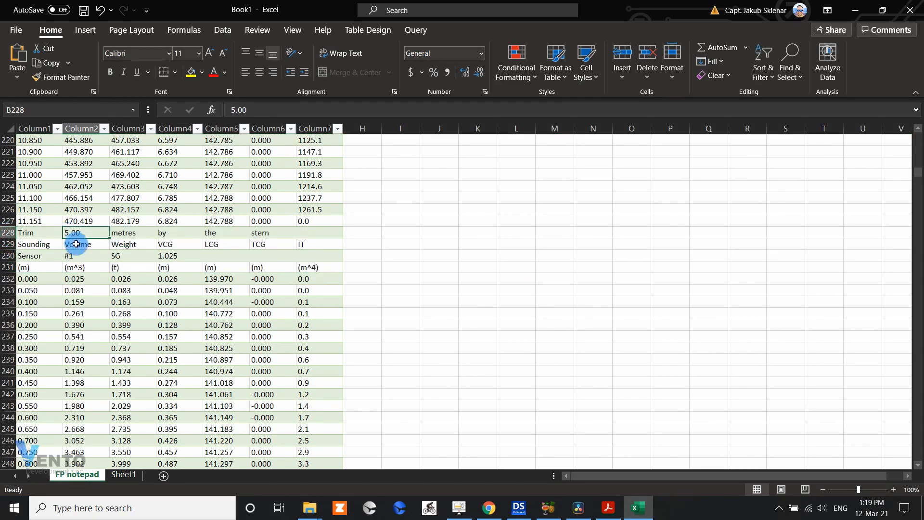
left_click_drag(8, 244, 7, 266)
right_click(7, 265)
left_click(48, 381)
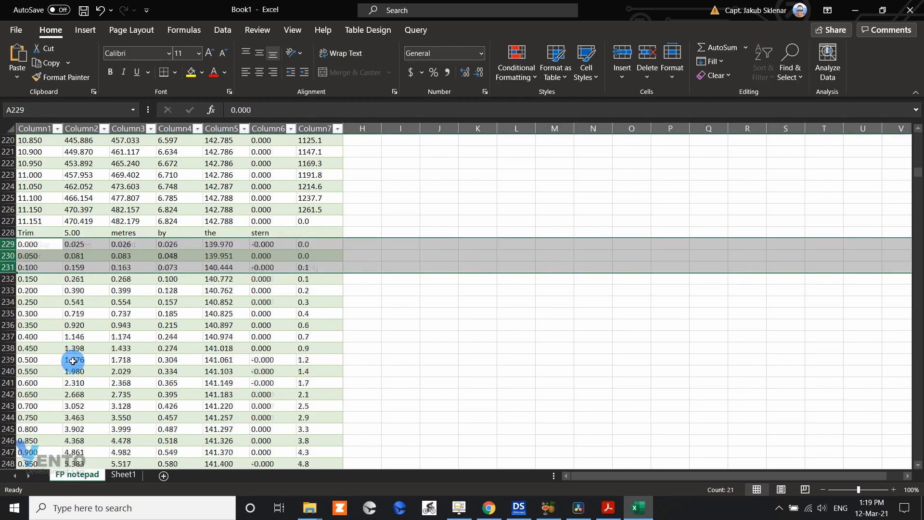
left_click(73, 349)
left_click(7, 232)
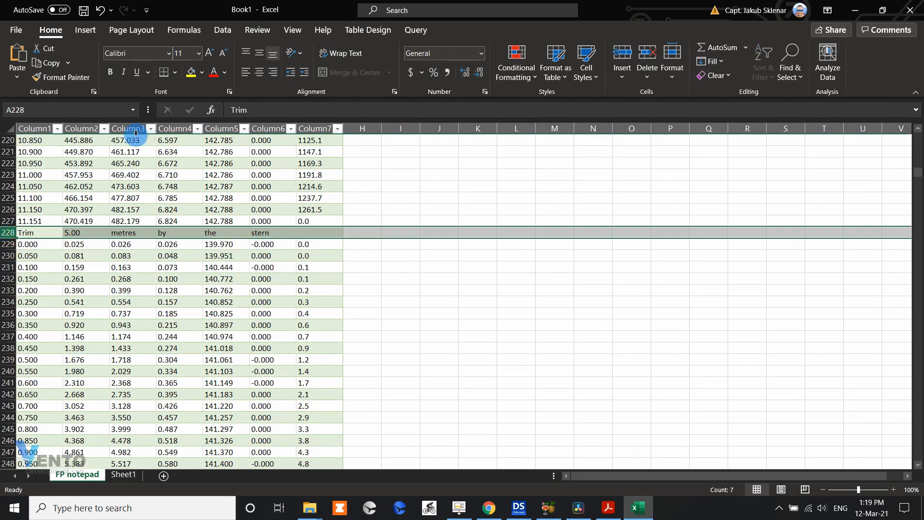
left_click(50, 243)
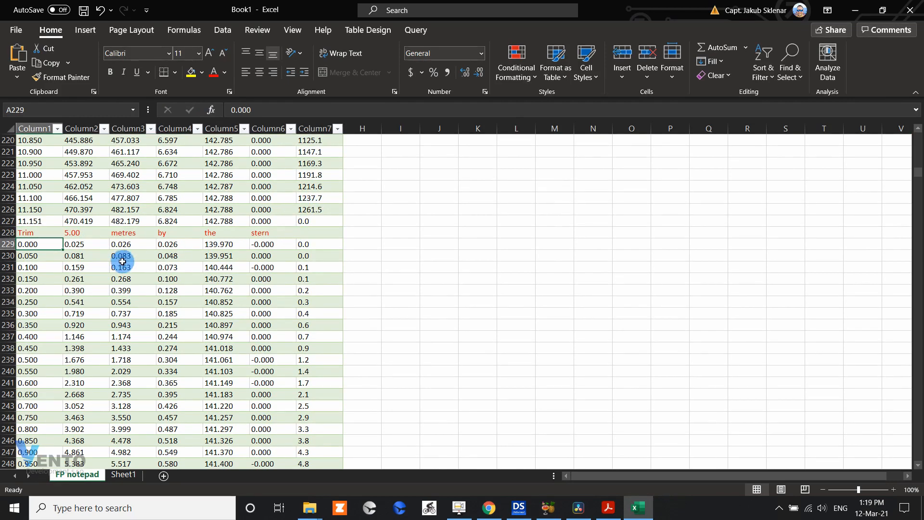
Delete the page header block in rows 275 to 280 of the 5.00 metres trim table.
scroll(65, 292, "down", 10)
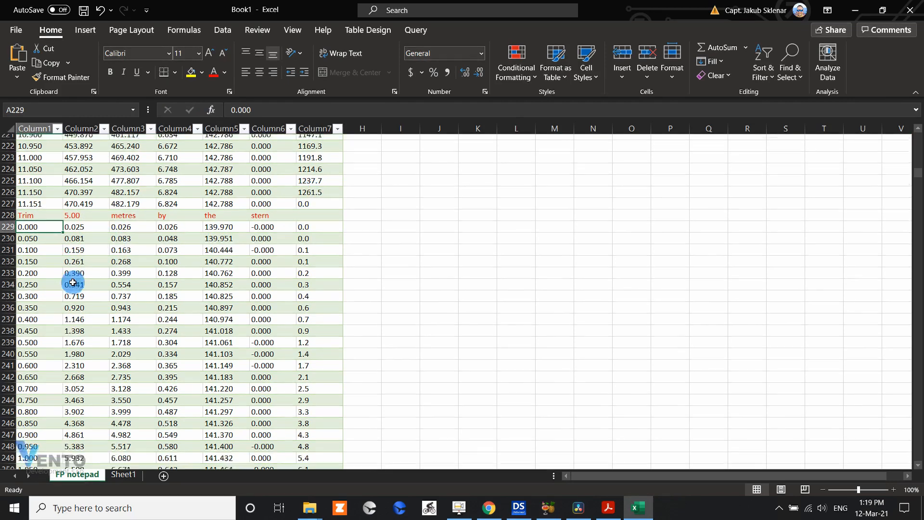
scroll(71, 282, "down", 6)
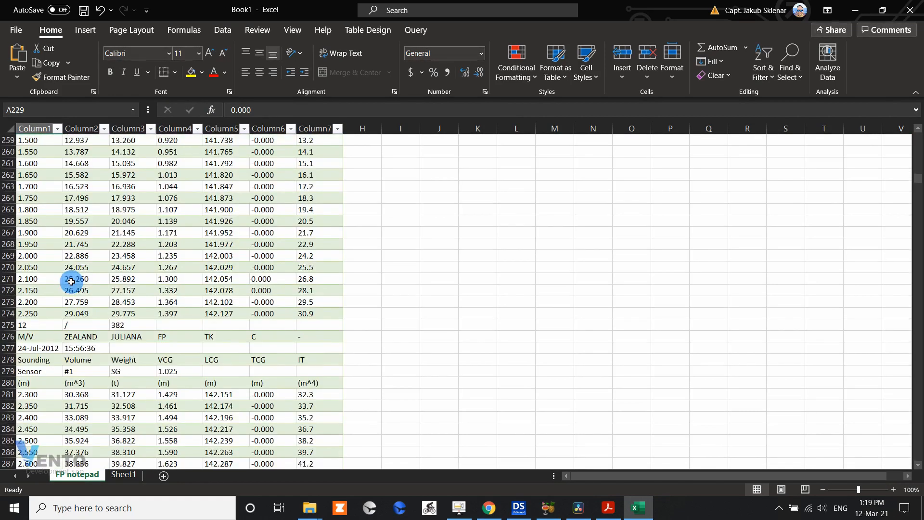
left_click(2, 221)
left_click_drag(2, 220, 3, 279)
right_click(3, 278)
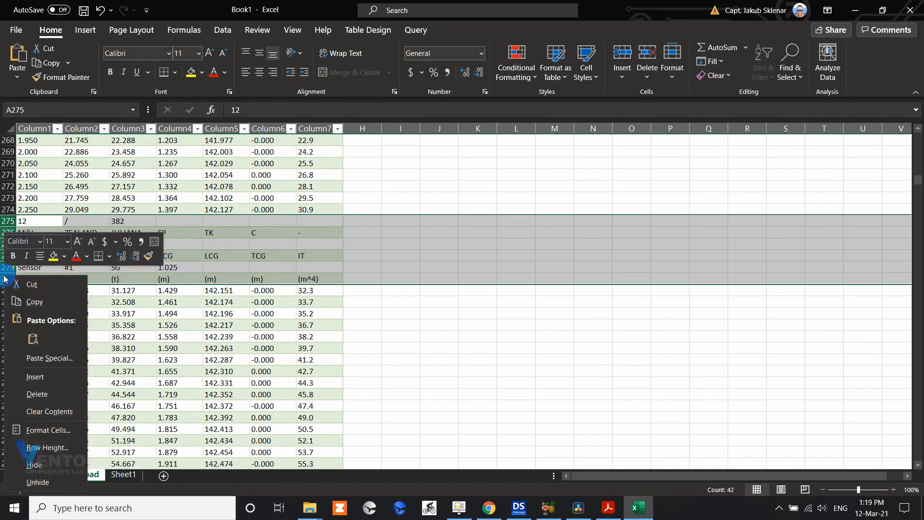
left_click(42, 401)
Colour the Trim 4.00 metres heading row red and delete the page header rows above it and the column header rows below it.
scroll(101, 290, "down", 6)
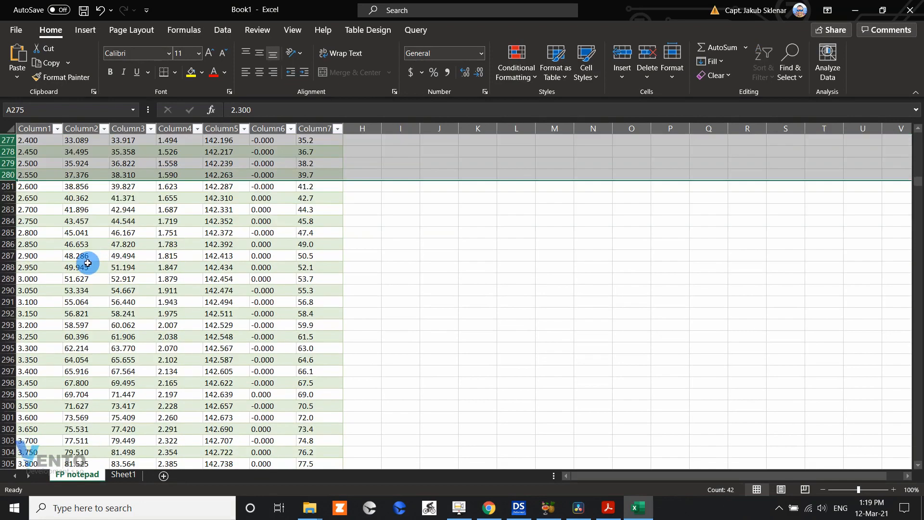
scroll(81, 255, "down", 10)
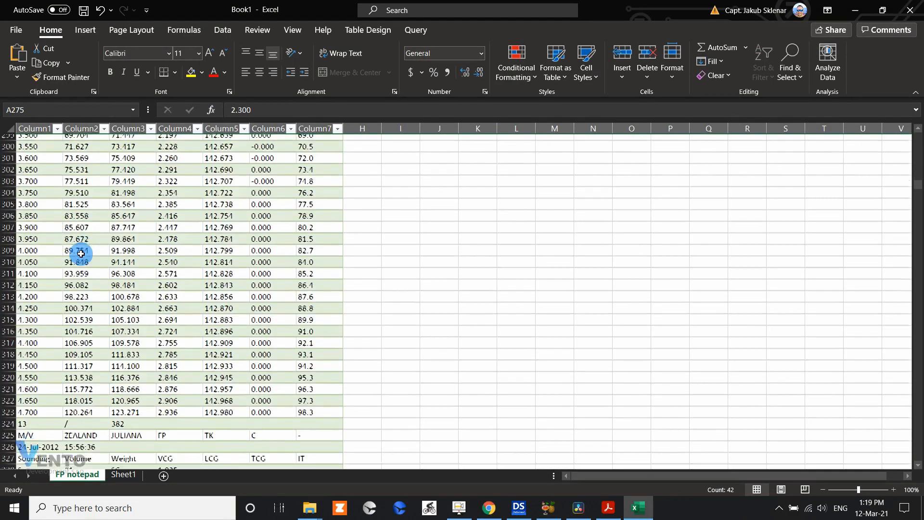
scroll(81, 254, "down", 20)
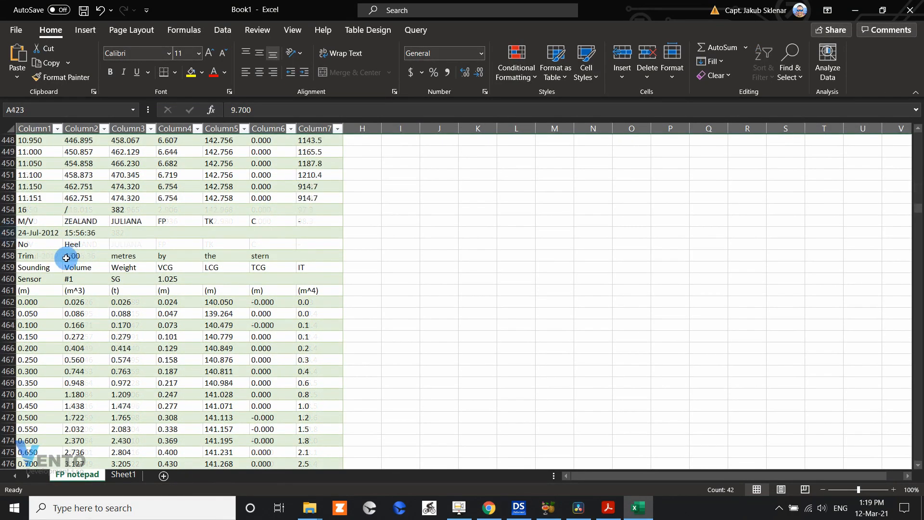
left_click(13, 255)
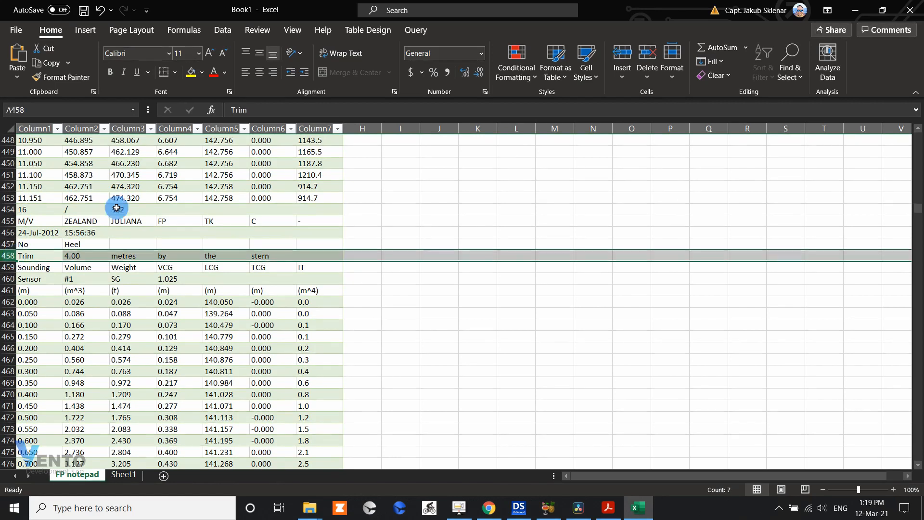
left_click_drag(11, 208, 8, 242)
right_click(12, 243)
left_click(34, 356)
right_click(7, 242)
left_click(51, 354)
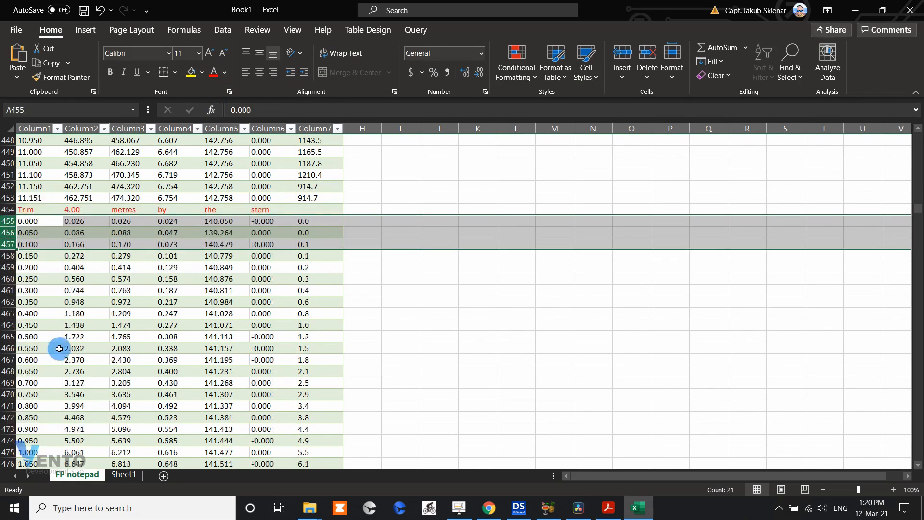
Delete the page header block in rows 501 to 506 of the 4.00 metres trim table.
scroll(162, 282, "down", 16)
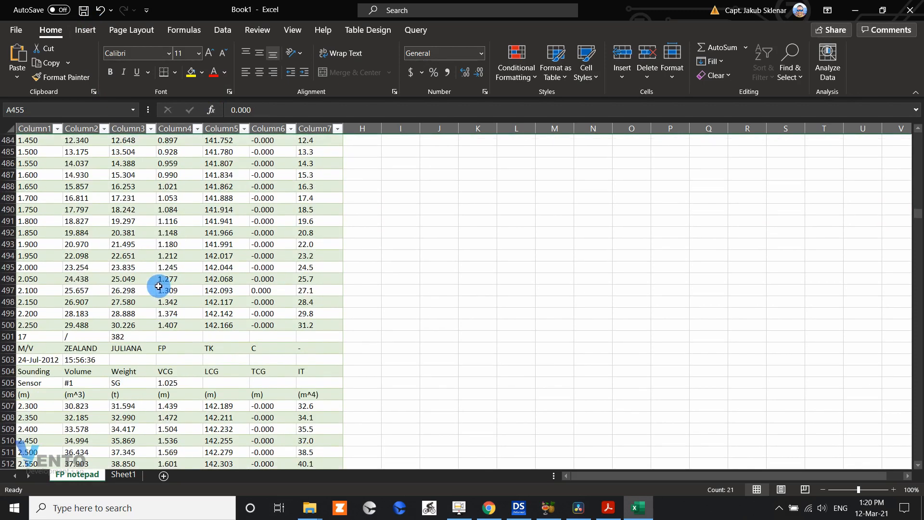
left_click_drag(8, 198, 6, 302)
right_click(6, 256)
left_click(52, 369)
Delete the three remaining page header blocks, pages 18 to 20, within the 4.00 metres trim table.
scroll(47, 288, "down", 15)
right_click(6, 302)
left_click(45, 206)
scroll(62, 285, "down", 16)
left_click(6, 266)
left_click_drag(6, 266, 7, 327)
right_click(6, 327)
left_click(39, 228)
scroll(53, 264, "down", 16)
left_click_drag(8, 277, 7, 337)
right_click(7, 337)
left_click(34, 237)
Colour the Trim 3.00 metres heading row red and delete the four page header rows above it and three column header rows below it.
scroll(43, 240, "down", 12)
left_click(7, 268)
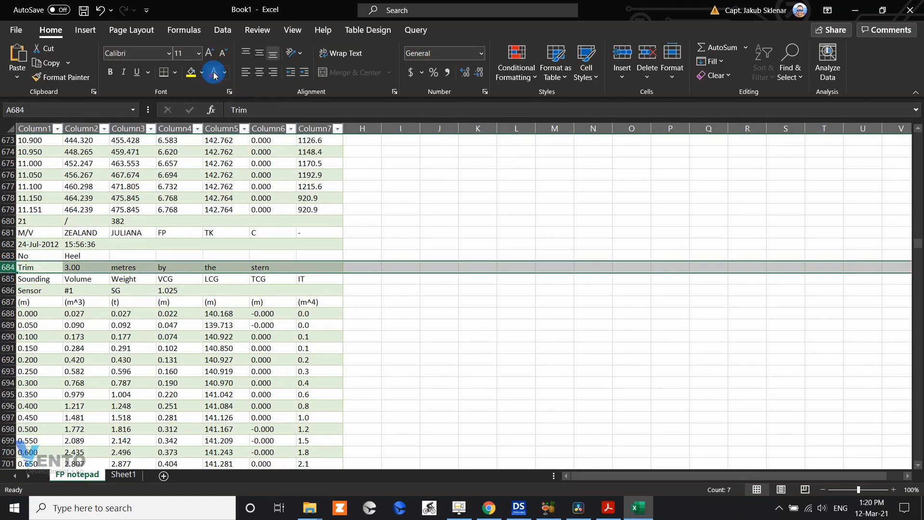
left_click_drag(7, 221, 7, 256)
right_click(7, 256)
left_click(52, 375)
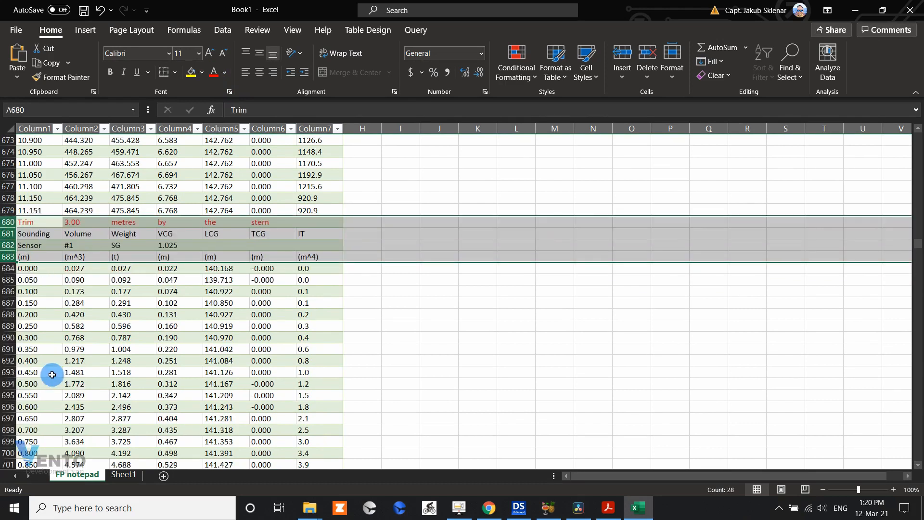
right_click(2, 233)
left_click(39, 361)
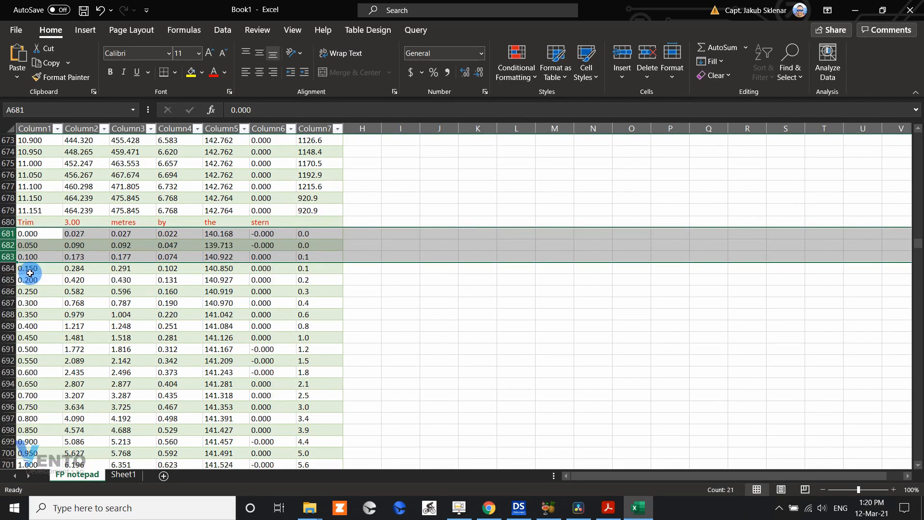
Delete the page header block in rows 727 to 732 of the 3.00 metres trim table.
scroll(30, 275, "down", 15)
left_click_drag(7, 244, 8, 302)
right_click(7, 301)
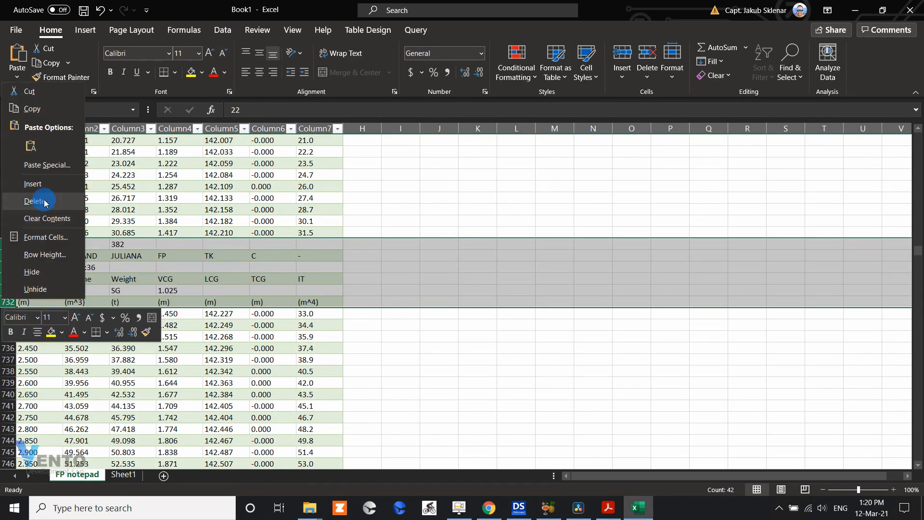
left_click(24, 200)
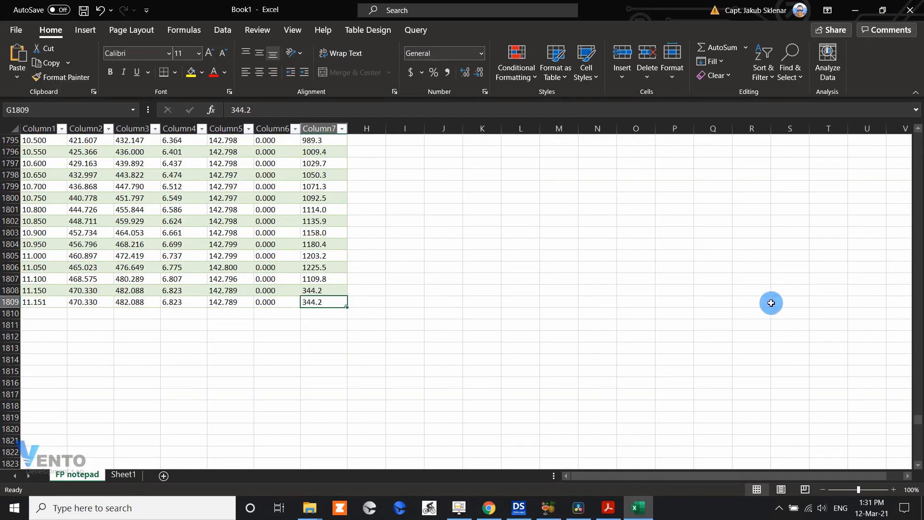
Examine the sounding (m) and volume (m^3) columns at the start of FP notepad against the trim headers in Sheet1.
left_click_drag(917, 417, 894, 117)
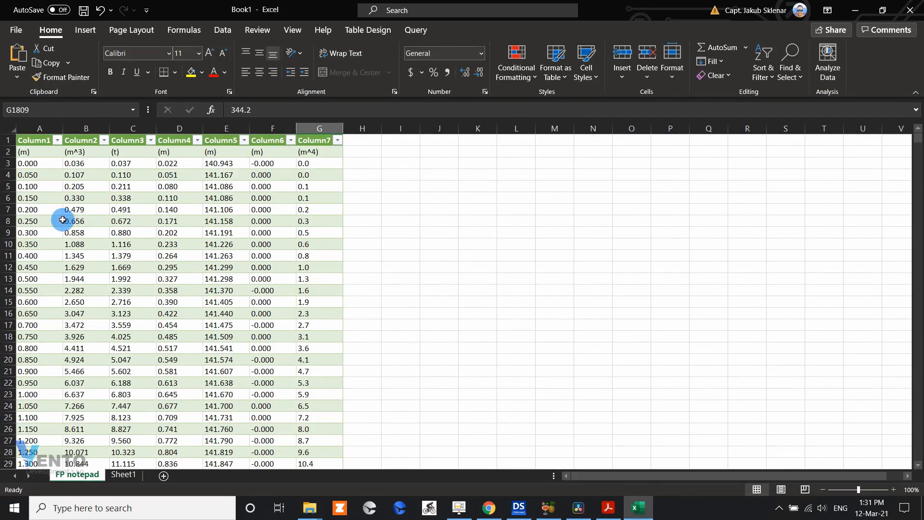
left_click(32, 153)
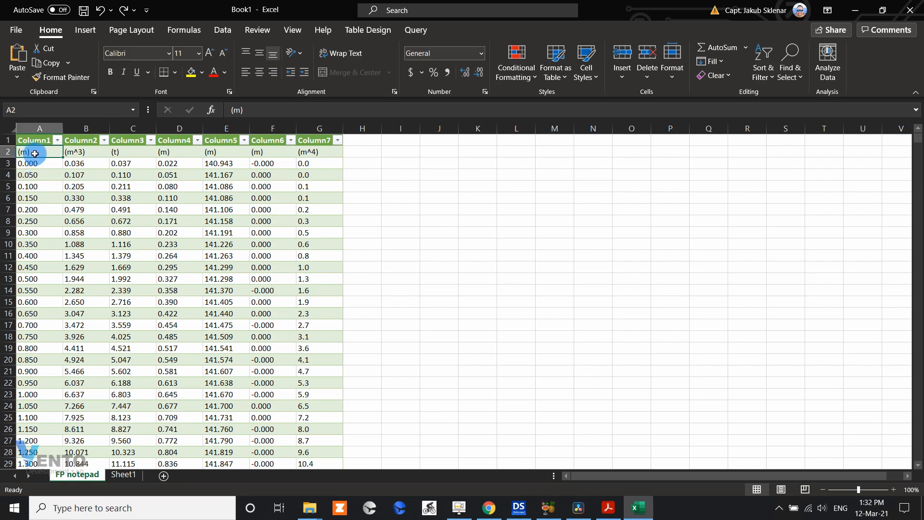
left_click(79, 151)
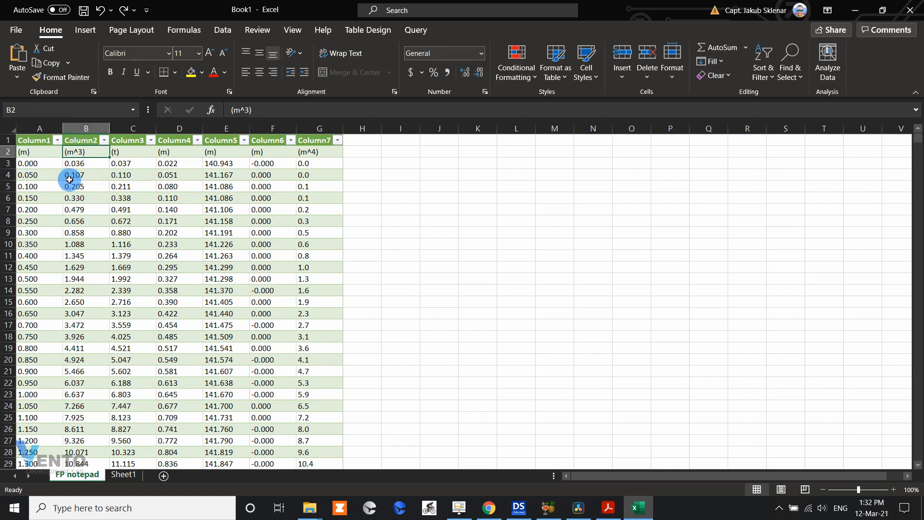
left_click(124, 476)
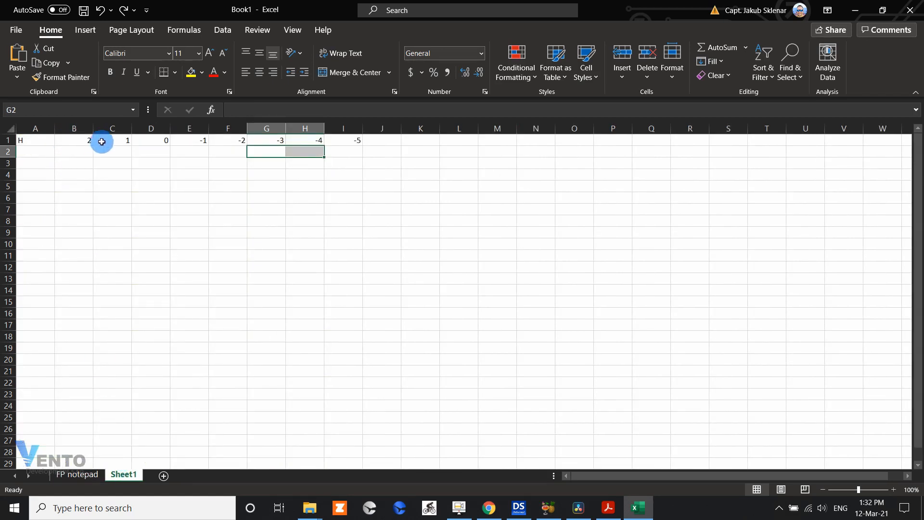
left_click(77, 476)
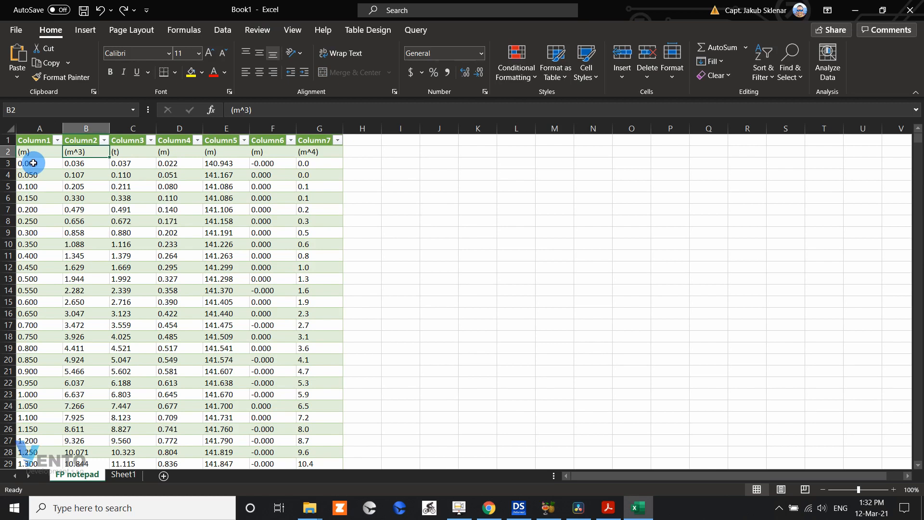
Copy the first table's sounding values, A3:A227 in FP notepad, and paste them as values under the H header in Sheet1.
mouse_move(33, 163)
left_mouse_down()
mouse_move(18, 510)
mouse_move(24, 130)
mouse_move(34, 181)
left_mouse_up()
right_click(34, 182)
left_click(68, 144)
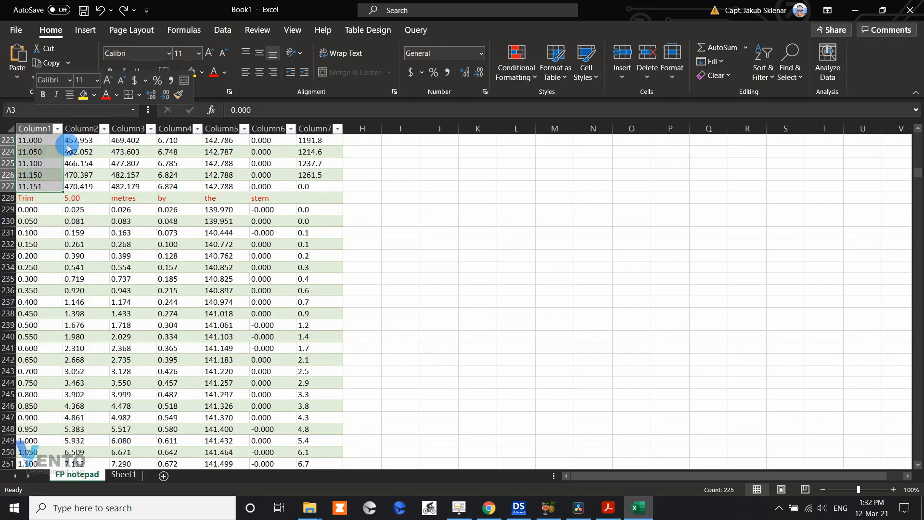
scroll(118, 234, "up", 20)
left_click(122, 476)
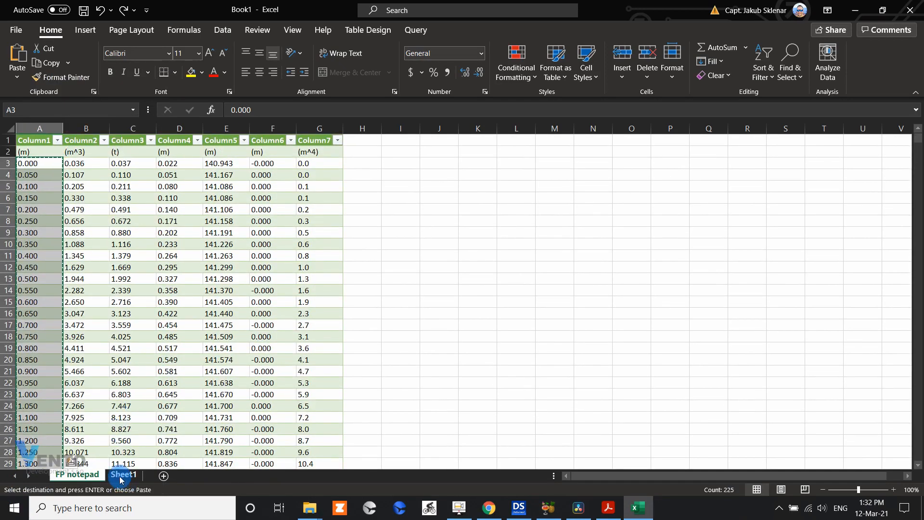
right_click(39, 149)
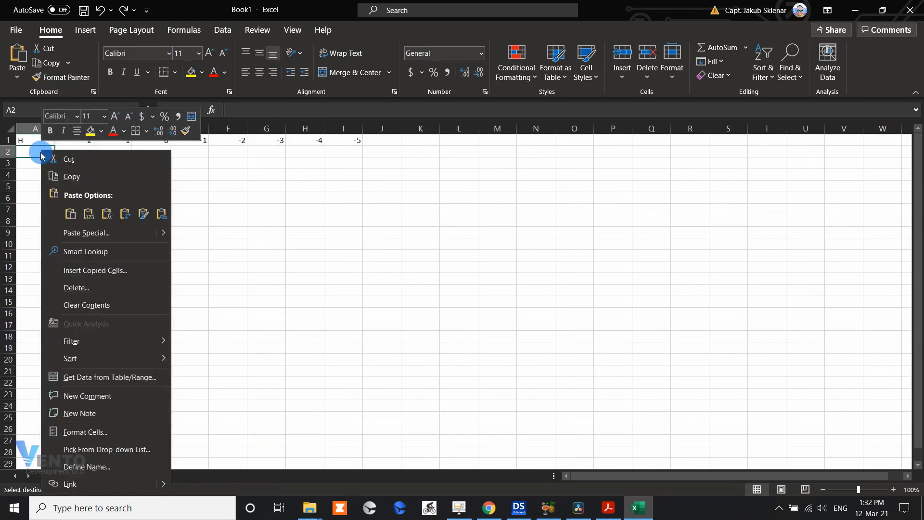
left_click(91, 212)
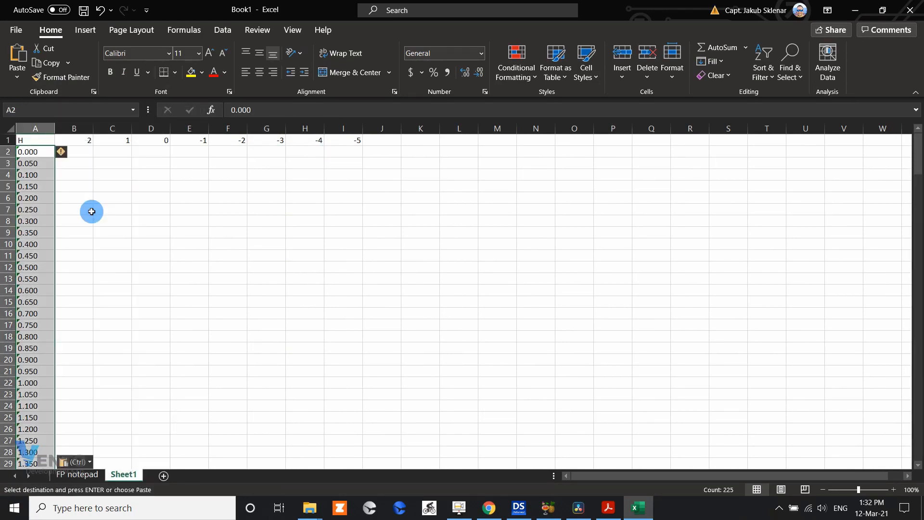
Copy the first table's volumes, B3:B227 in FP notepad, and paste them as values under trim header 0 in Sheet1.
left_click(73, 477)
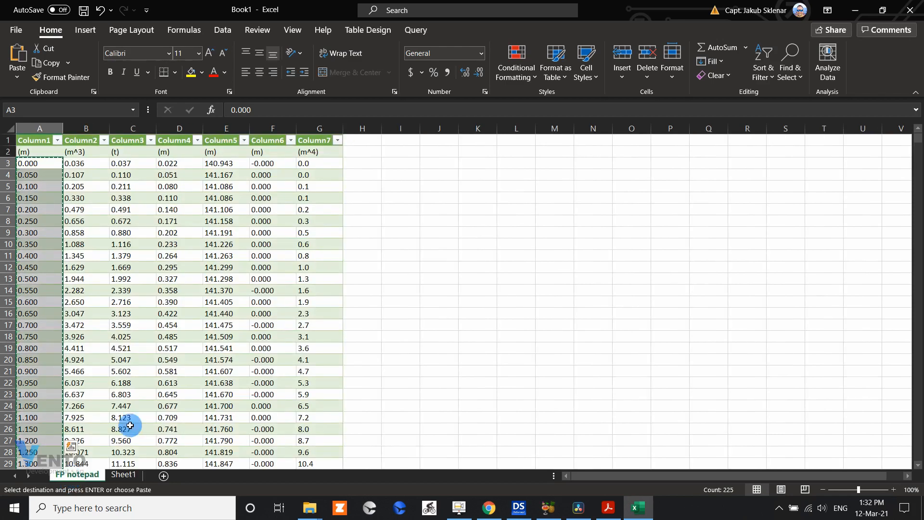
mouse_move(91, 159)
left_mouse_down()
mouse_move(100, 261)
mouse_move(78, 388)
mouse_move(86, 508)
mouse_move(74, 165)
left_mouse_up()
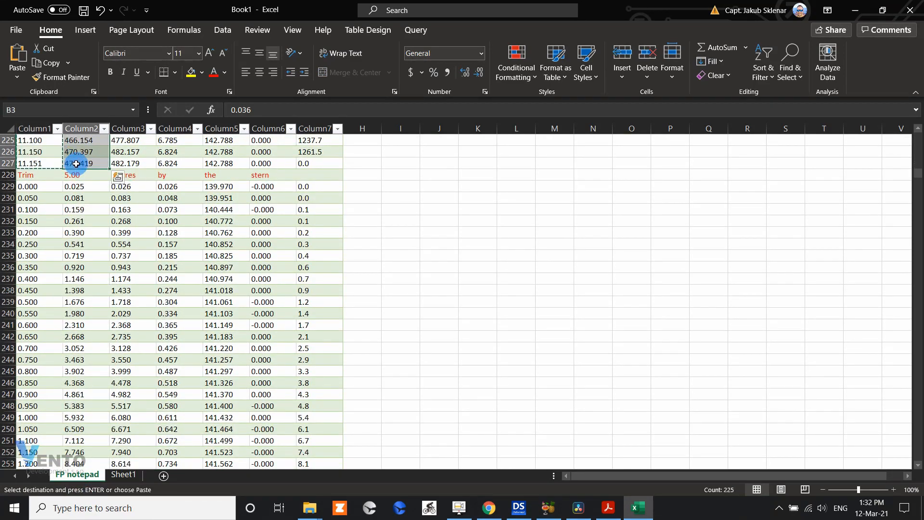
right_click(77, 163)
left_click(111, 143)
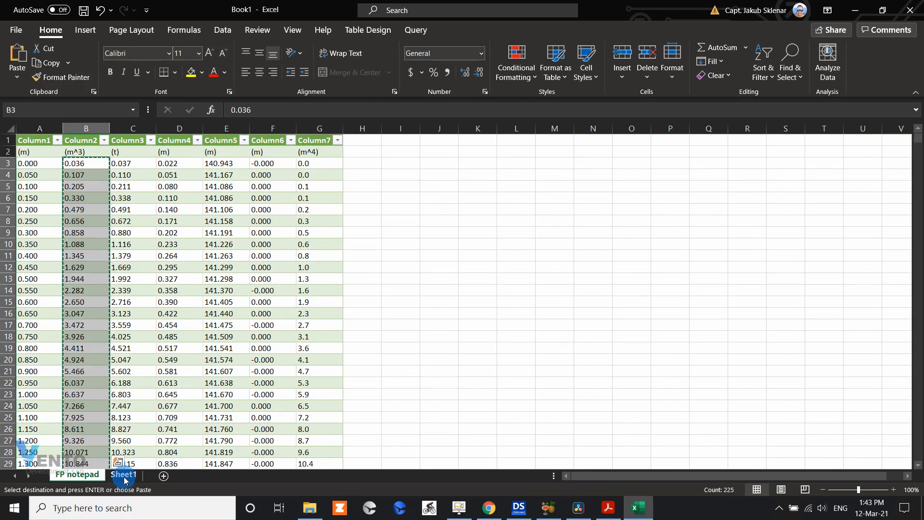
left_click(123, 475)
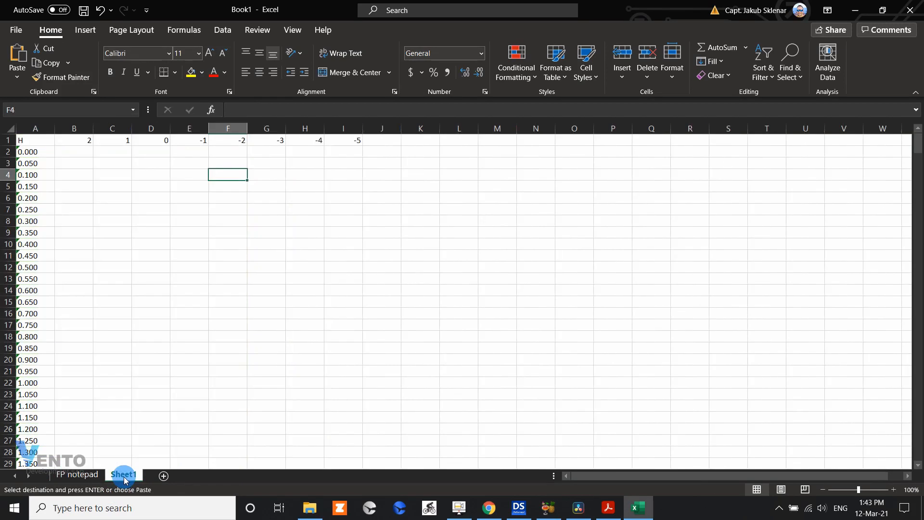
right_click(155, 151)
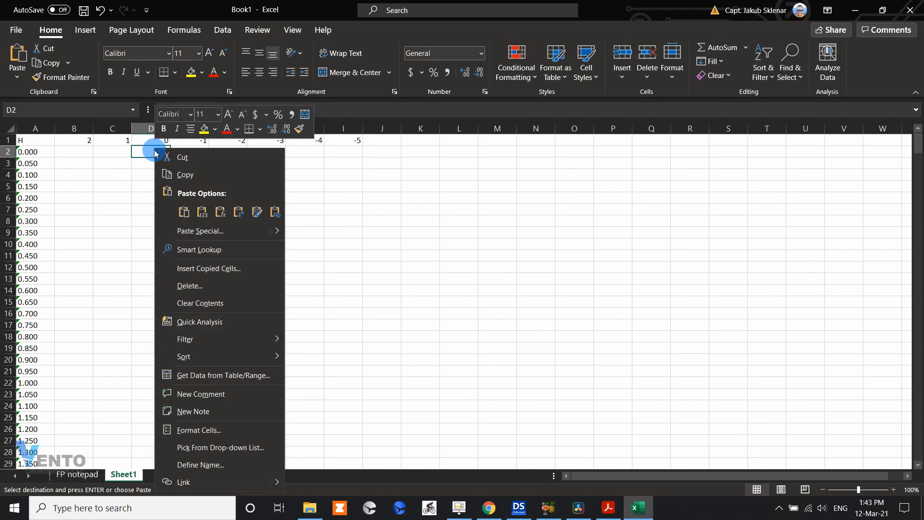
left_click(202, 212)
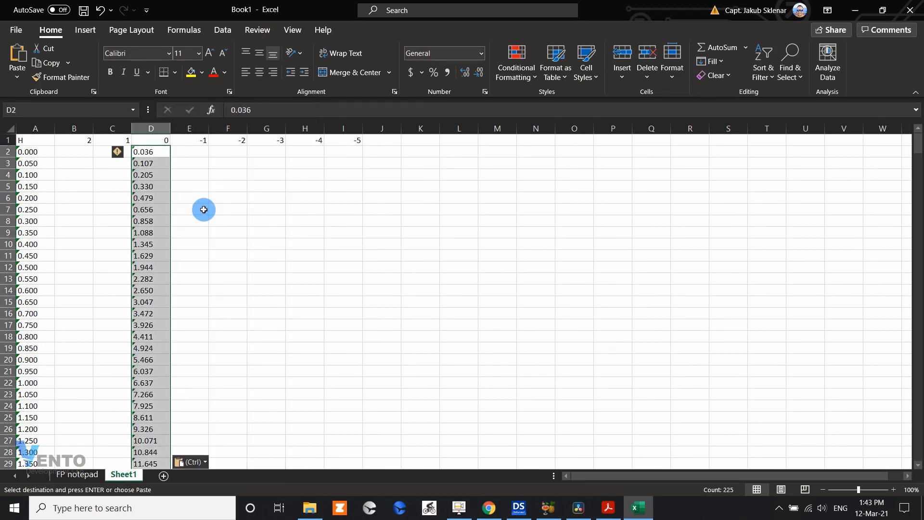
Copy the volumes for trim 5.00 metres by the stern, B229:B453, and paste them as values under header -5 in Sheet1.
left_click(77, 474)
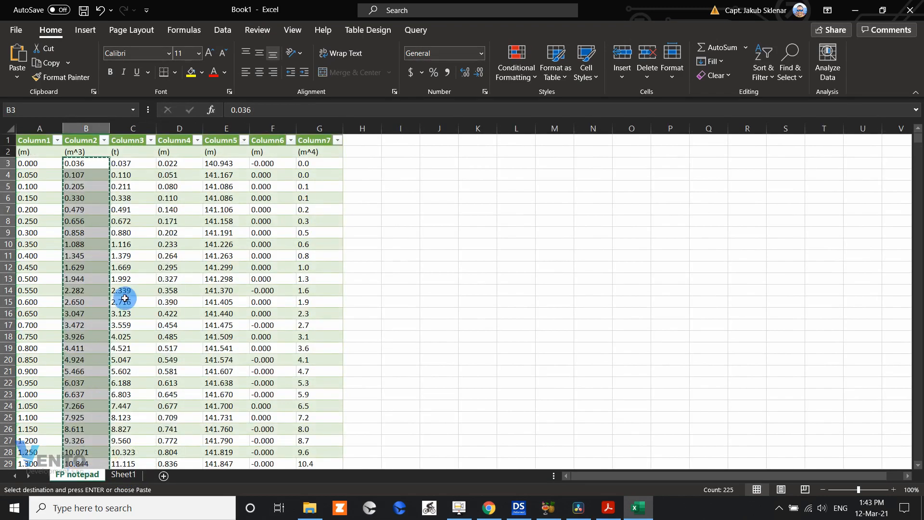
scroll(105, 246, "down", 20)
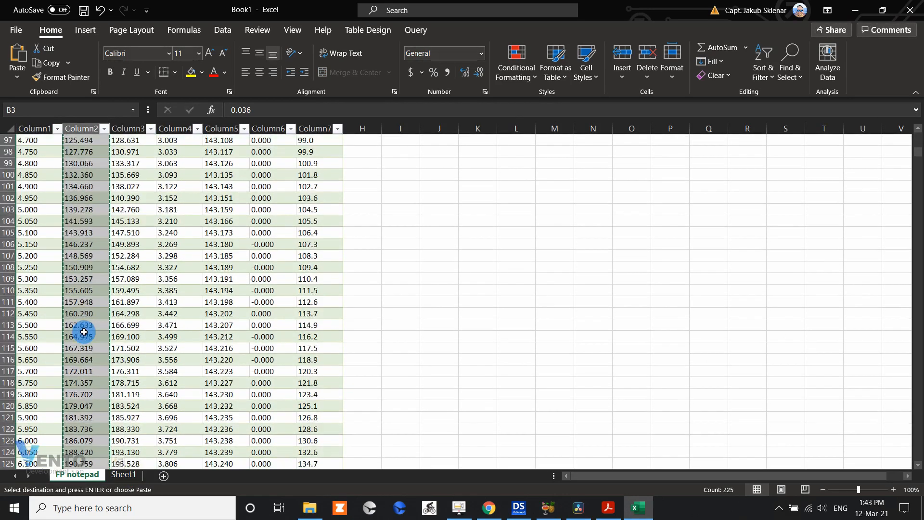
scroll(86, 330, "down", 20)
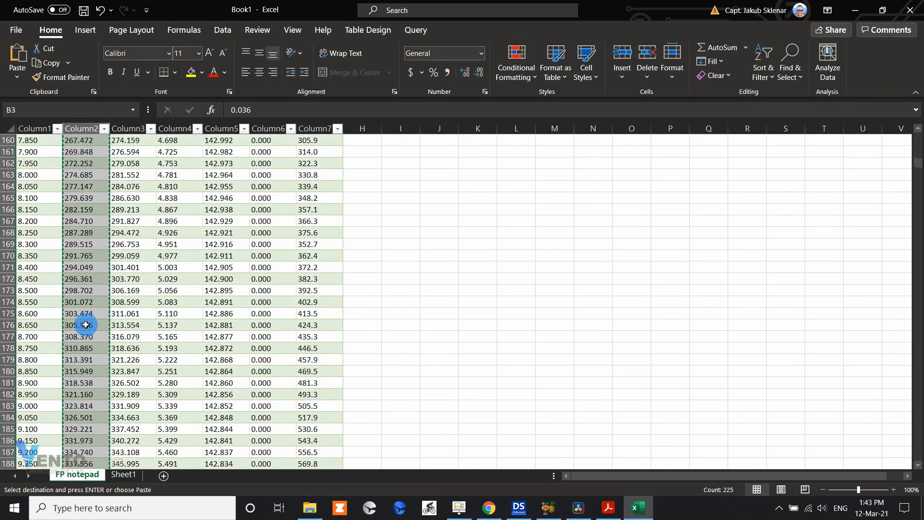
scroll(85, 321, "down", 16)
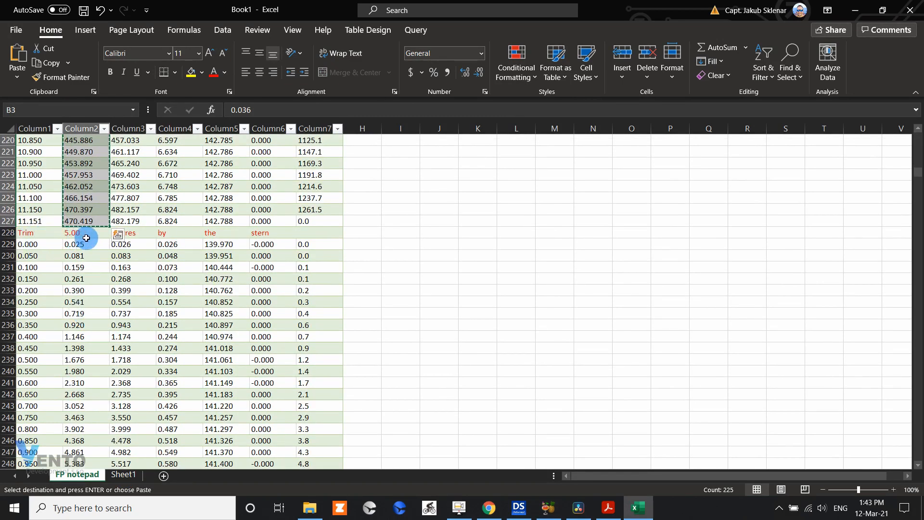
left_click_drag(77, 245, 87, 416)
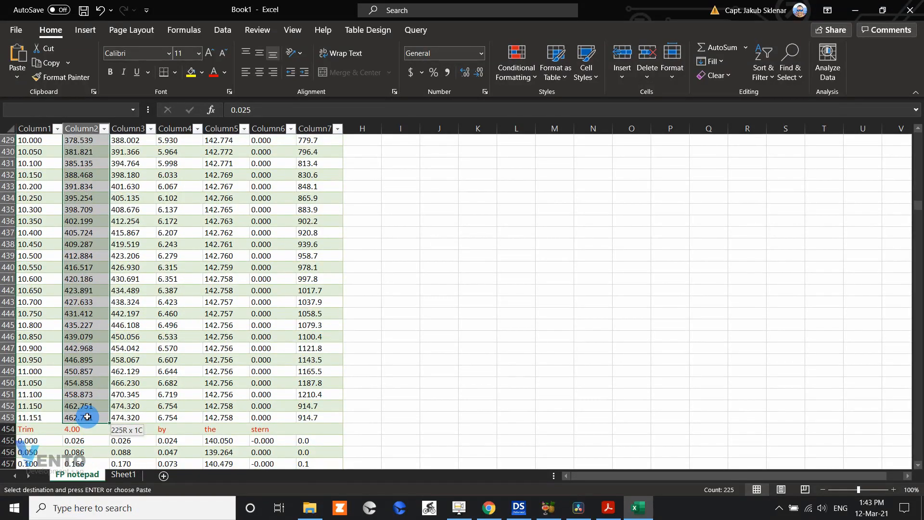
right_click(71, 342)
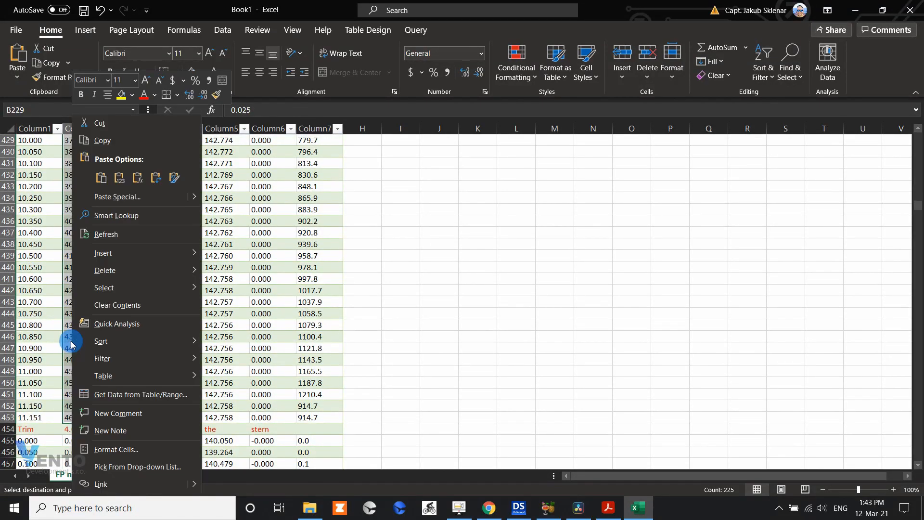
left_click(102, 140)
left_click(123, 476)
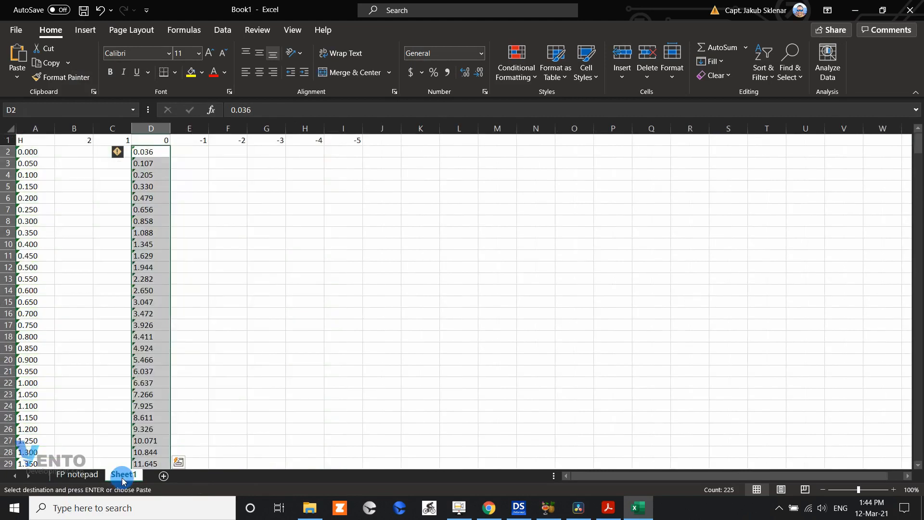
right_click(341, 154)
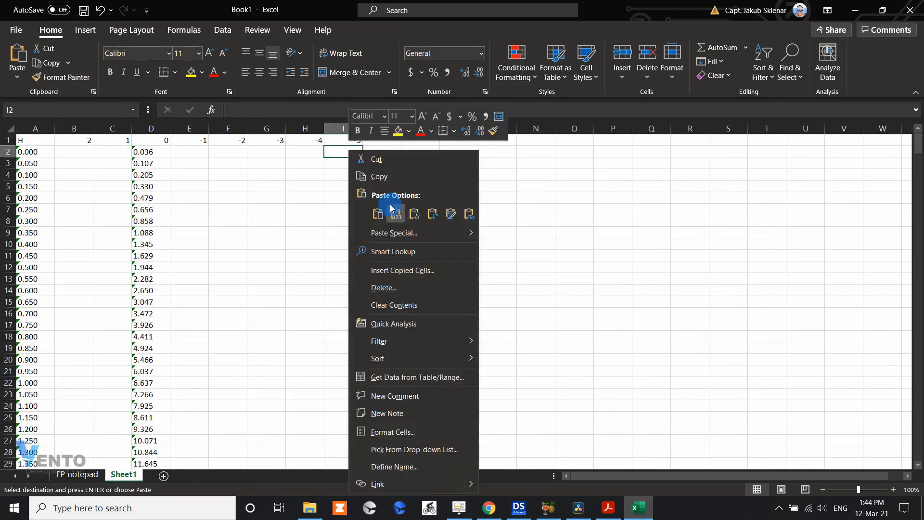
left_click(397, 220)
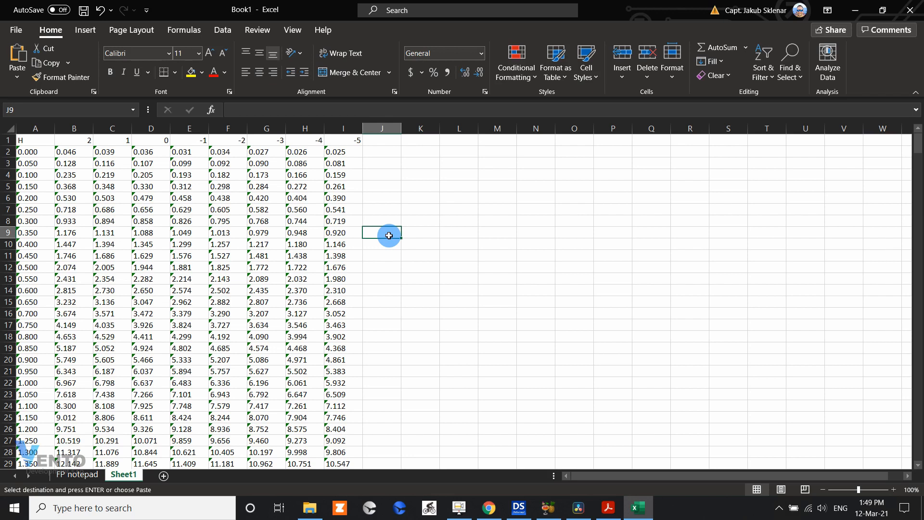
Delete the FP notepad sheet from the workbook.
left_click(79, 475)
right_click(79, 476)
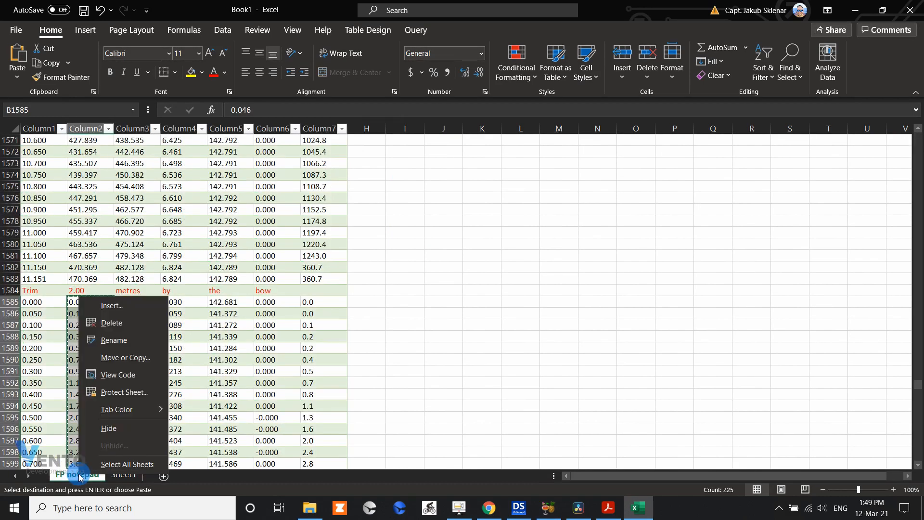
left_click(116, 325)
left_click(441, 287)
left_click(449, 284)
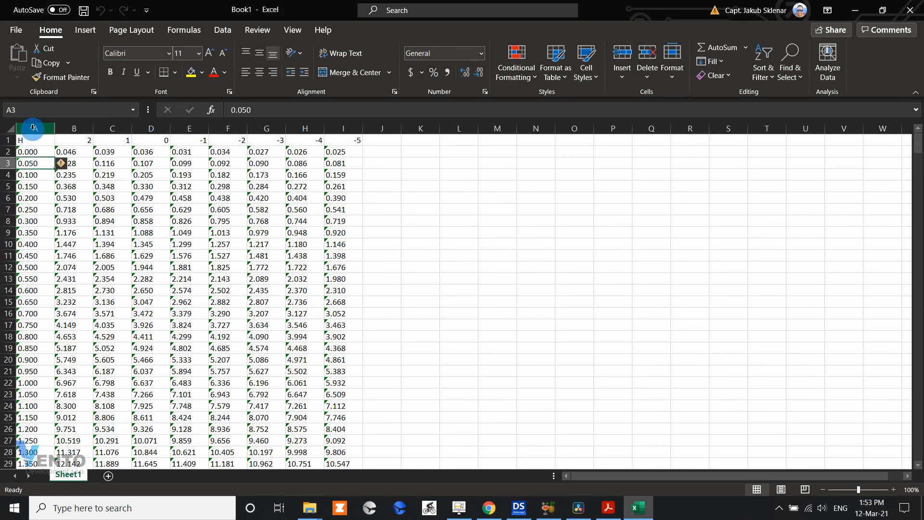
left_click(33, 128)
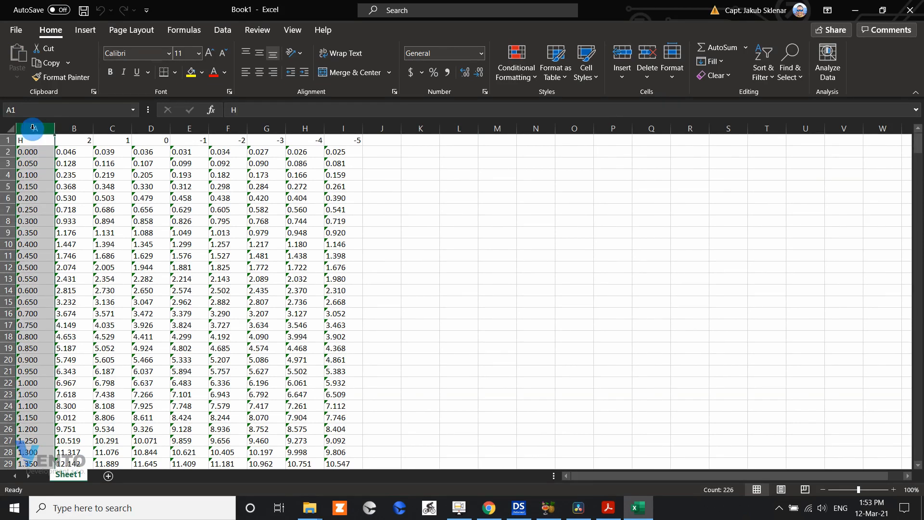
left_click_drag(74, 128, 340, 123)
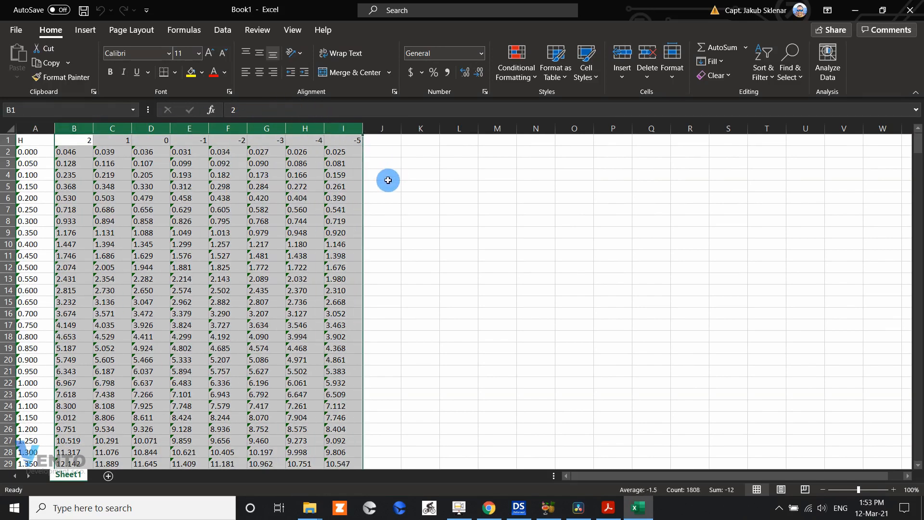
left_click(388, 180)
left_click(380, 185)
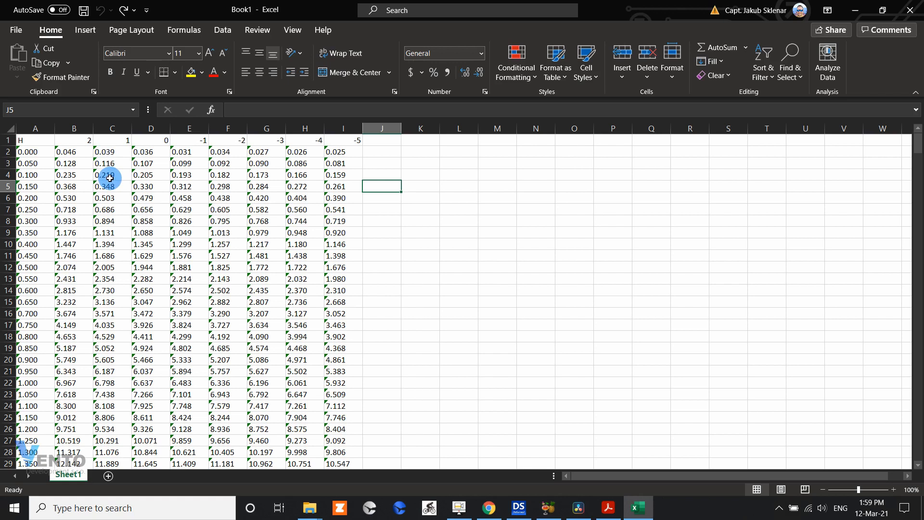
left_click(382, 209)
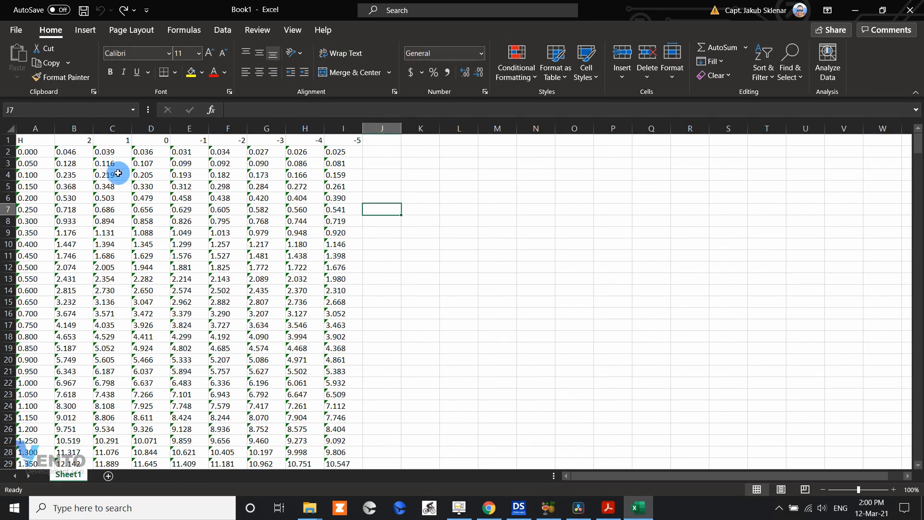
Convert the sounding and volume values stored as text in A2:I226 to numbers.
left_click_drag(30, 151, 340, 421)
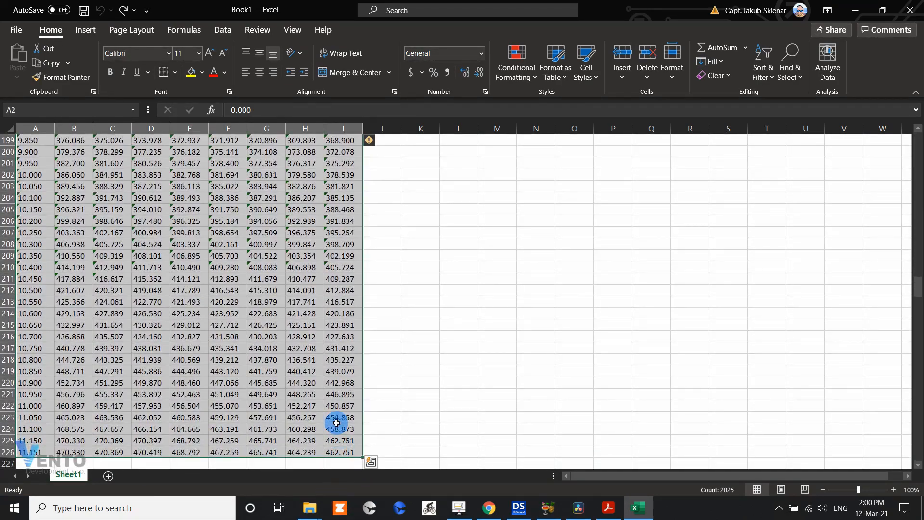
left_click(380, 142)
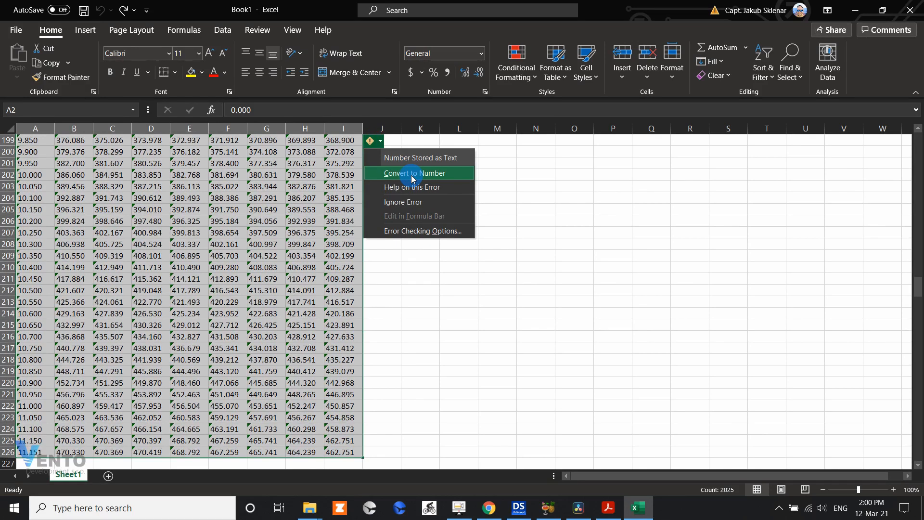
left_click(458, 174)
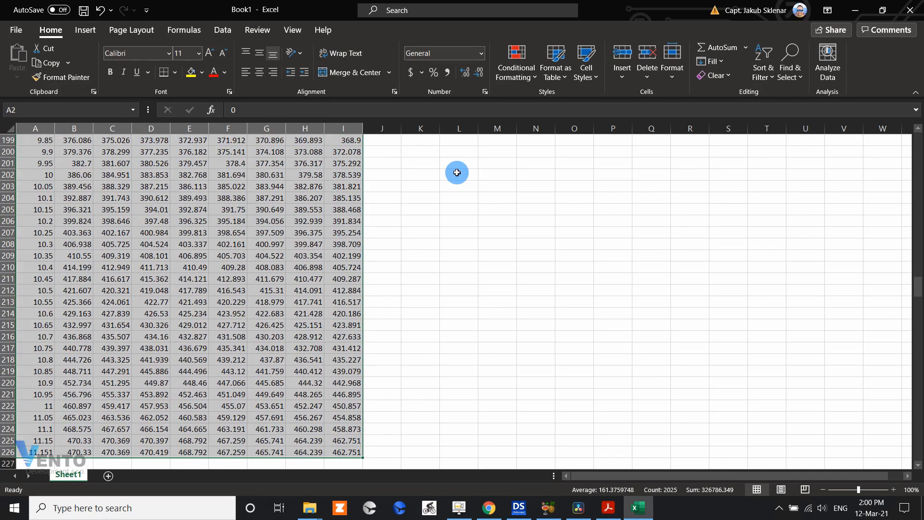
left_click_drag(916, 283, 886, 148)
left_click(379, 151)
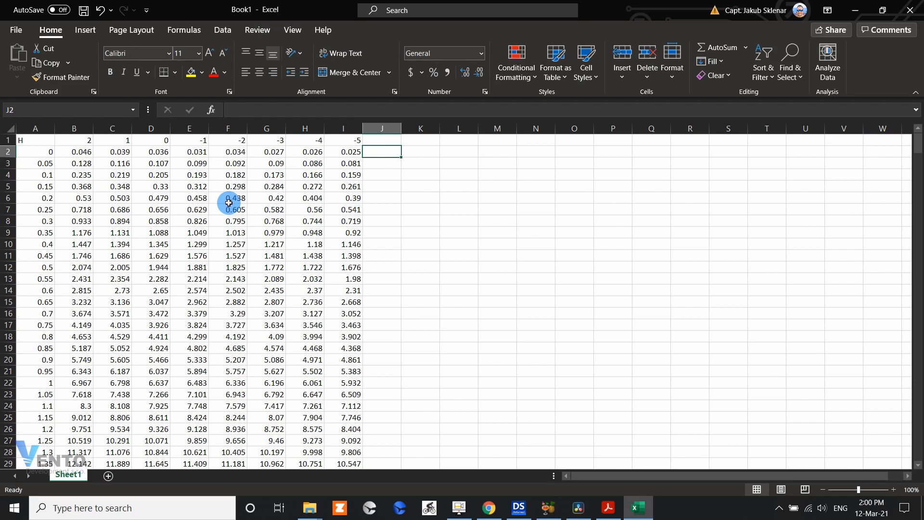
Start saving the workbook under a new name and browse to the mv Zealand Juliana folder on the Desktop.
left_click(16, 30)
left_click(32, 192)
left_click(151, 239)
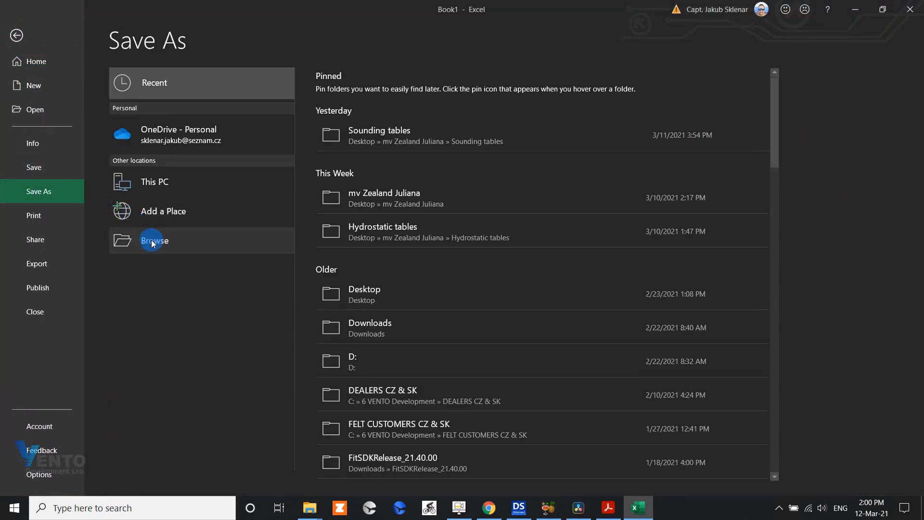
left_click(29, 165)
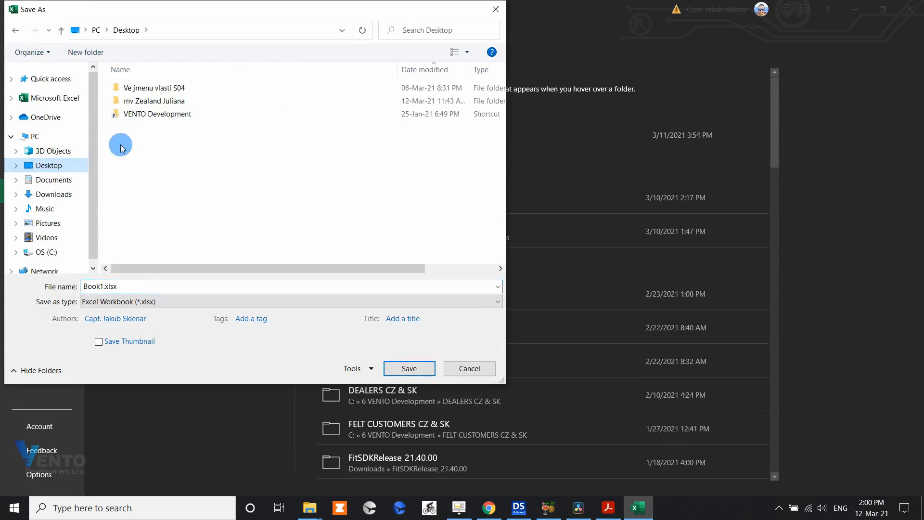
left_click(143, 102)
double_click(142, 102)
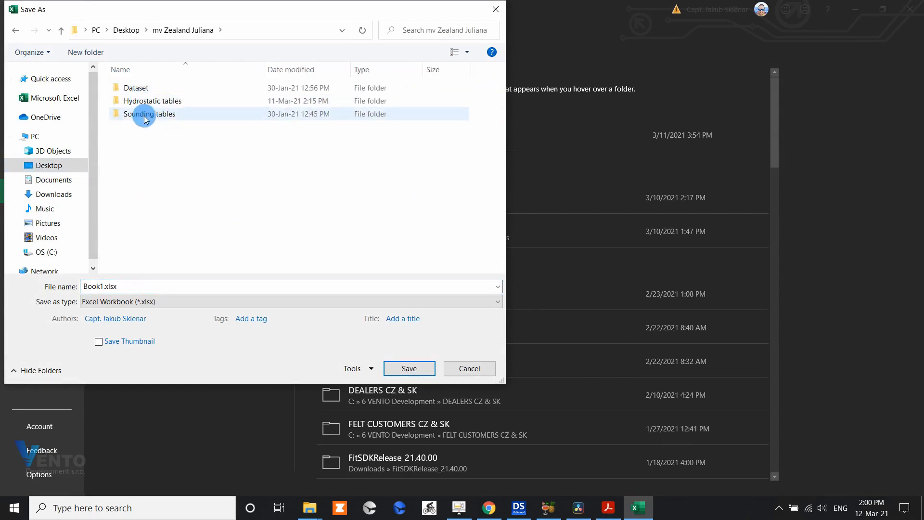
Save the workbook as FP Excel in Excel 97-2003 Workbook (*.xls) format and close it.
left_click(109, 287)
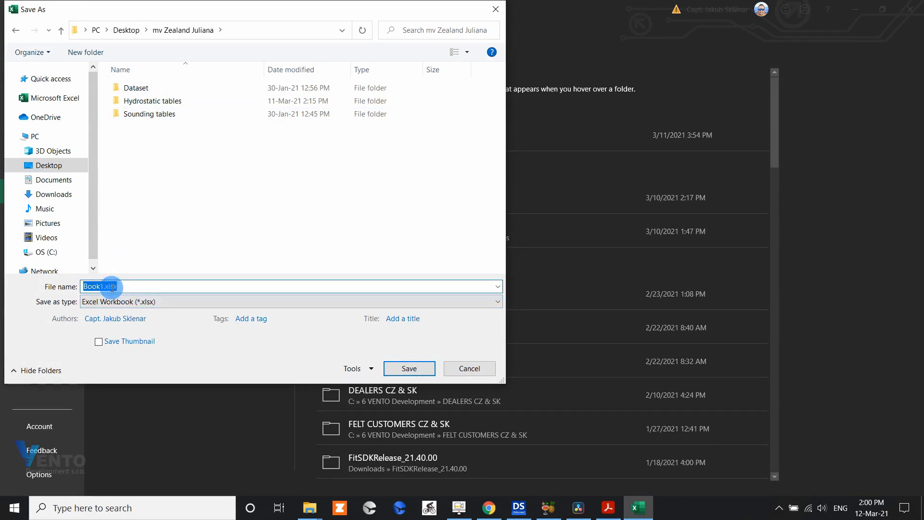
type("FP")
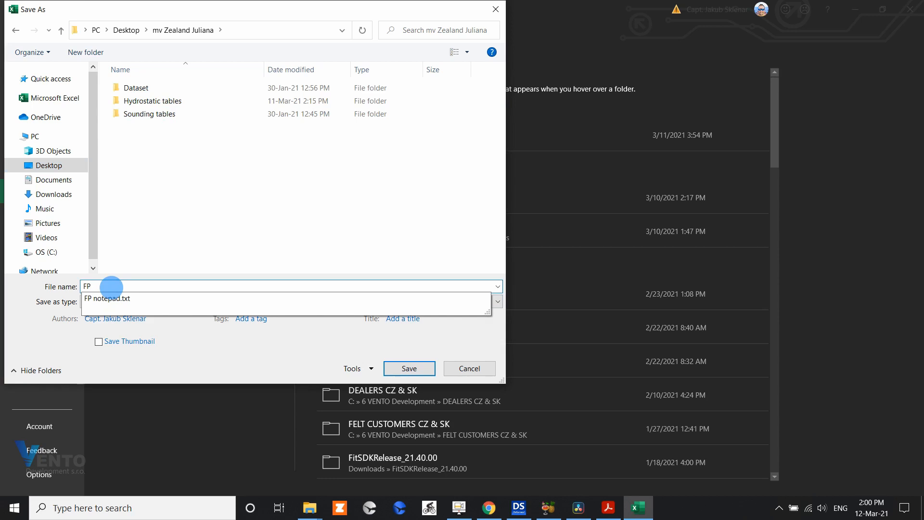
type(" Excel")
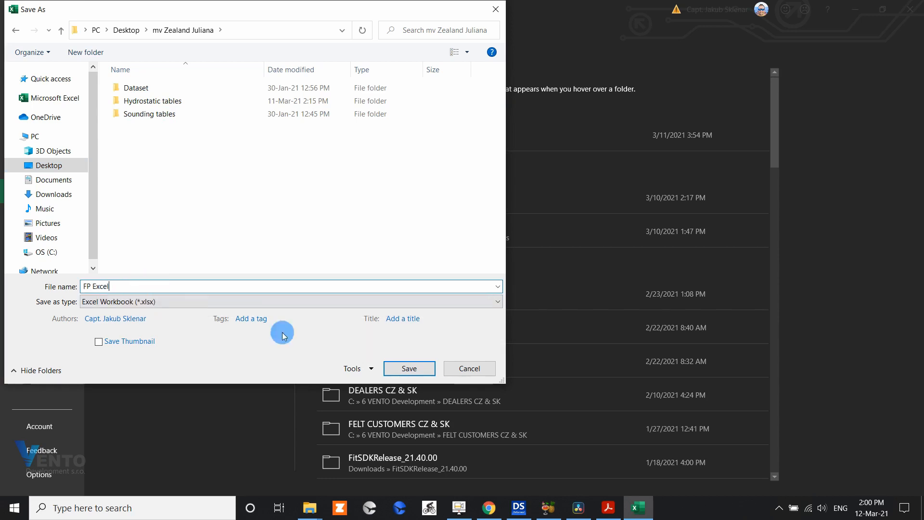
left_click(404, 370)
left_click(241, 302)
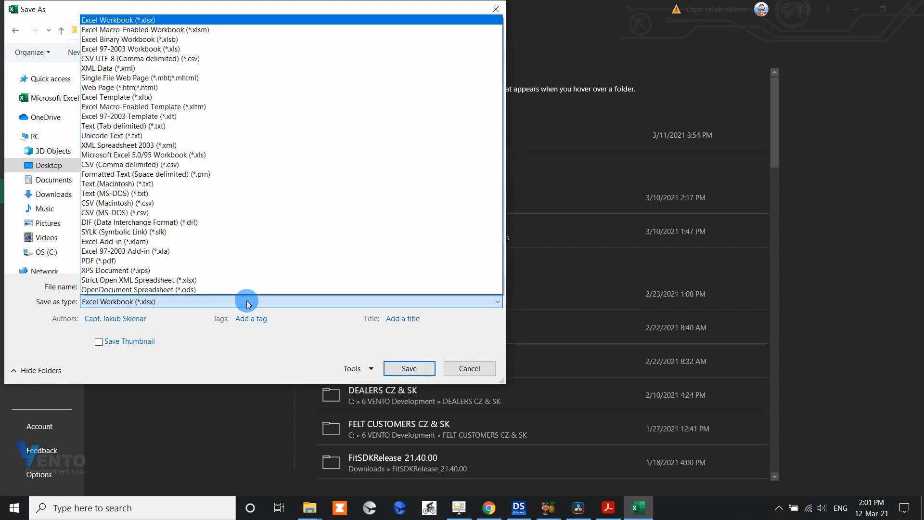
left_click(117, 50)
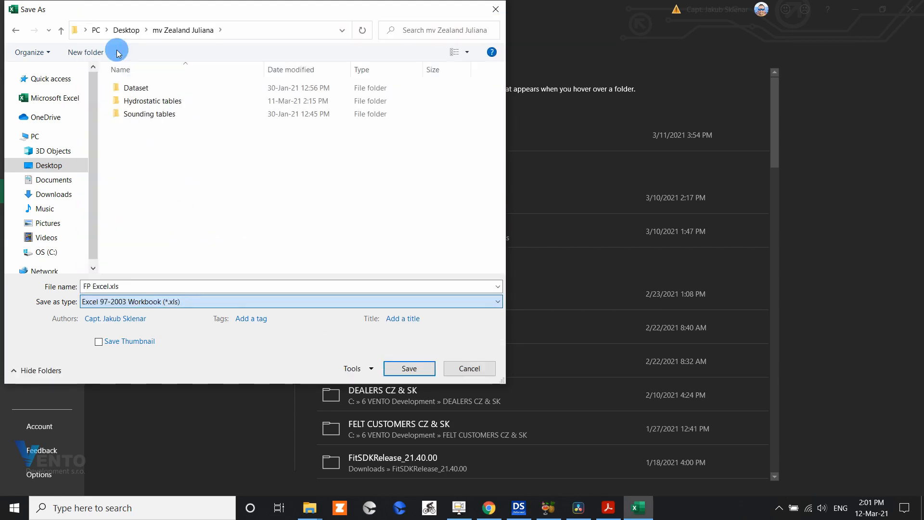
left_click(394, 368)
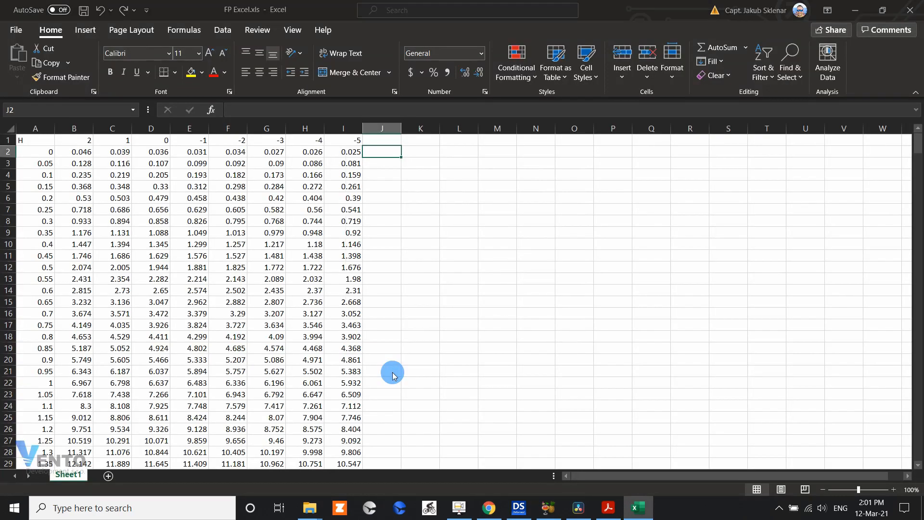
left_click(503, 330)
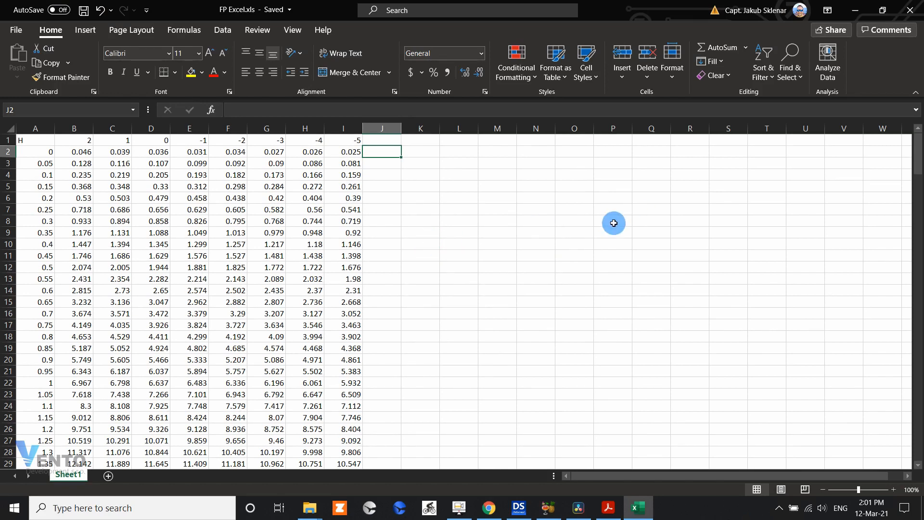
left_click(909, 10)
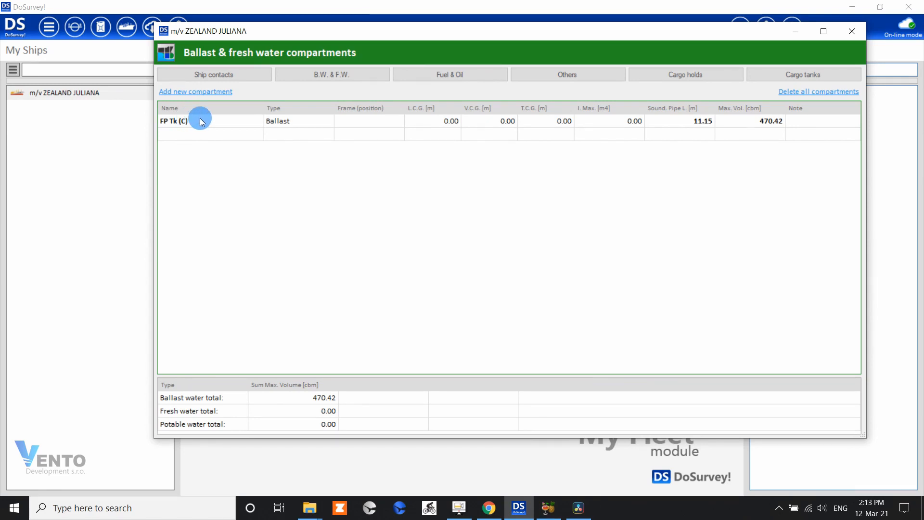
Start a sounding table import for compartment FP Tk (C) and load FP Excel.xls from the mv Zealand Juliana folder.
right_click(199, 120)
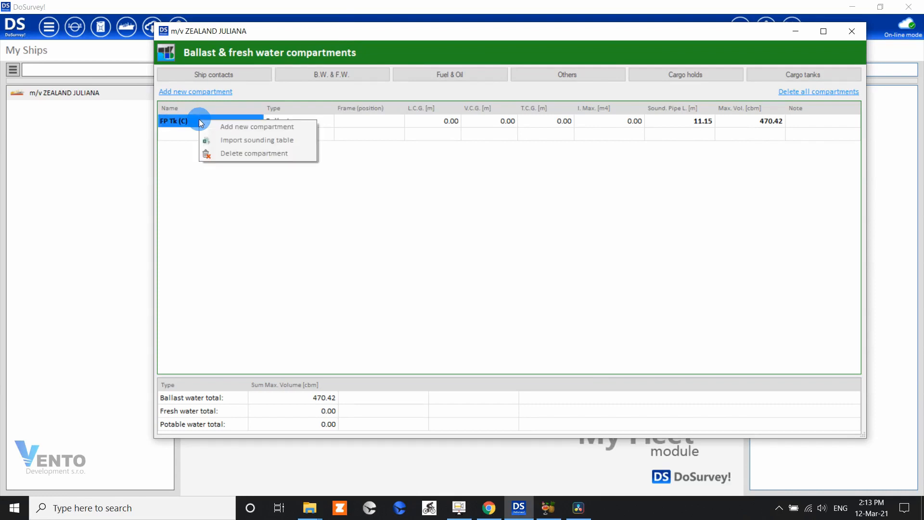
left_click(302, 141)
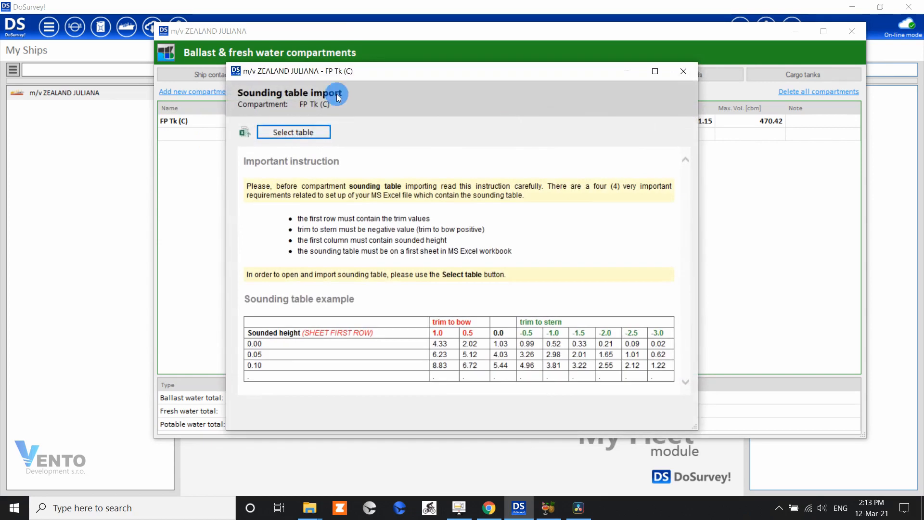
left_click_drag(350, 73, 362, 61)
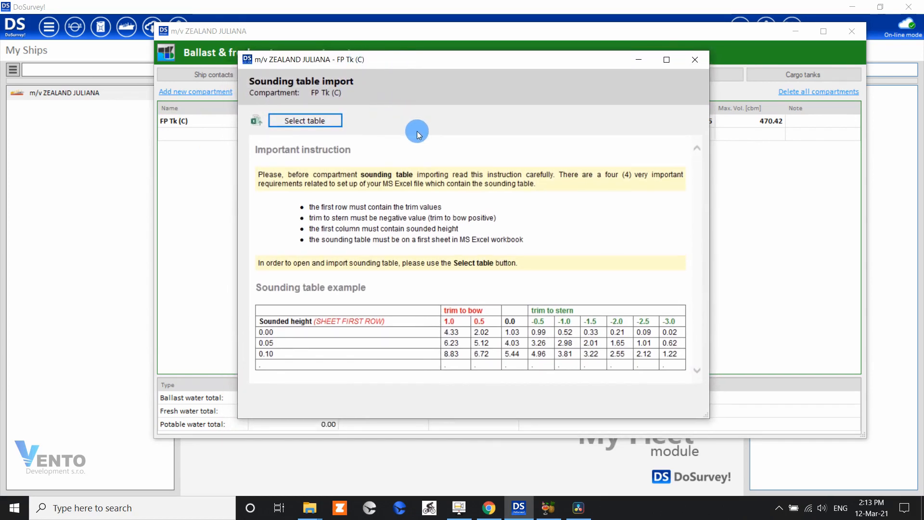
left_click(297, 121)
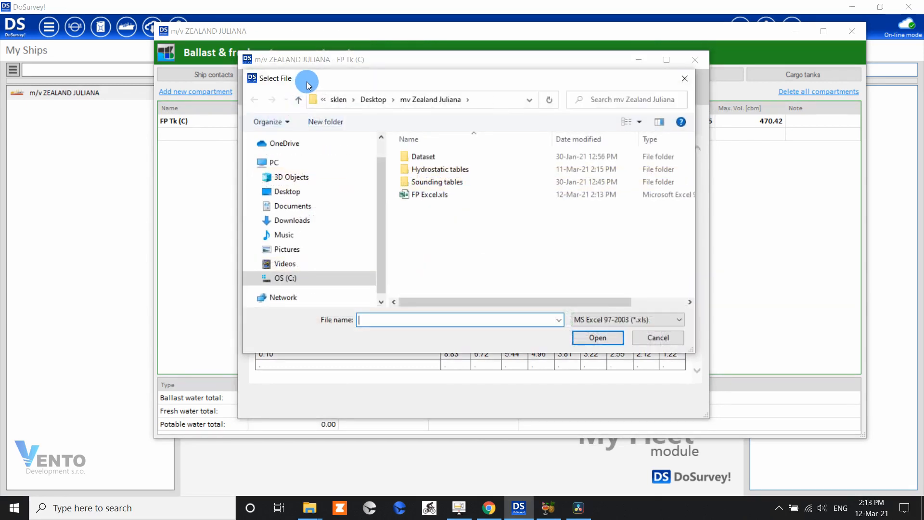
left_click(435, 197)
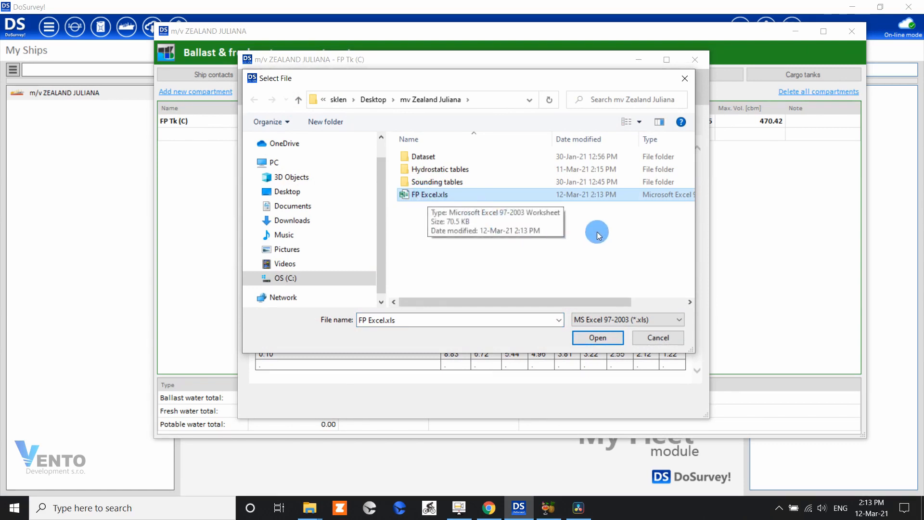
left_click(602, 339)
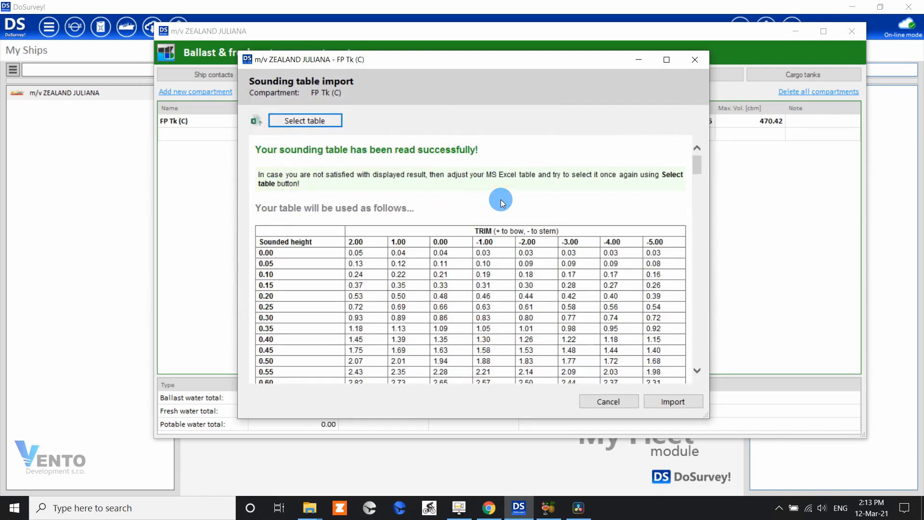
Review the loaded sounding table down to its last row, import it into FP Tk (C), and close the compartments window.
left_click_drag(705, 415, 767, 423)
scroll(462, 196, "down", 3)
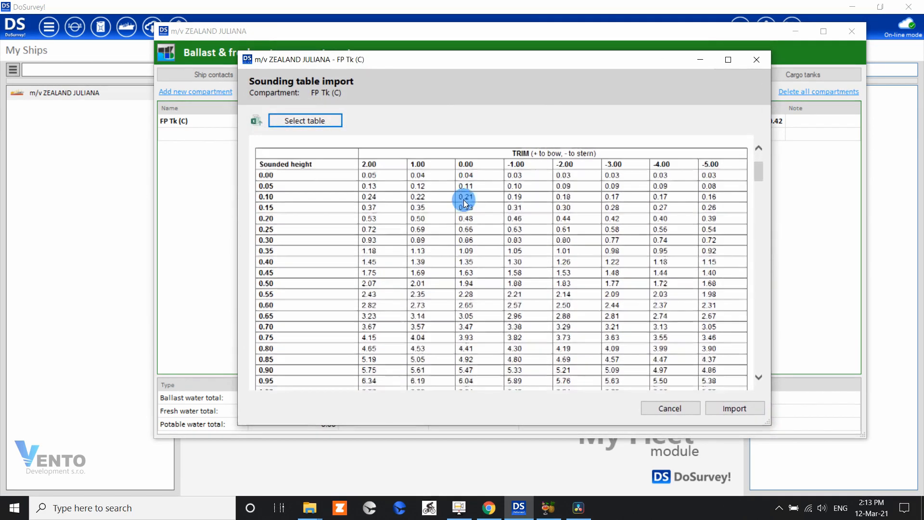
left_click(759, 173)
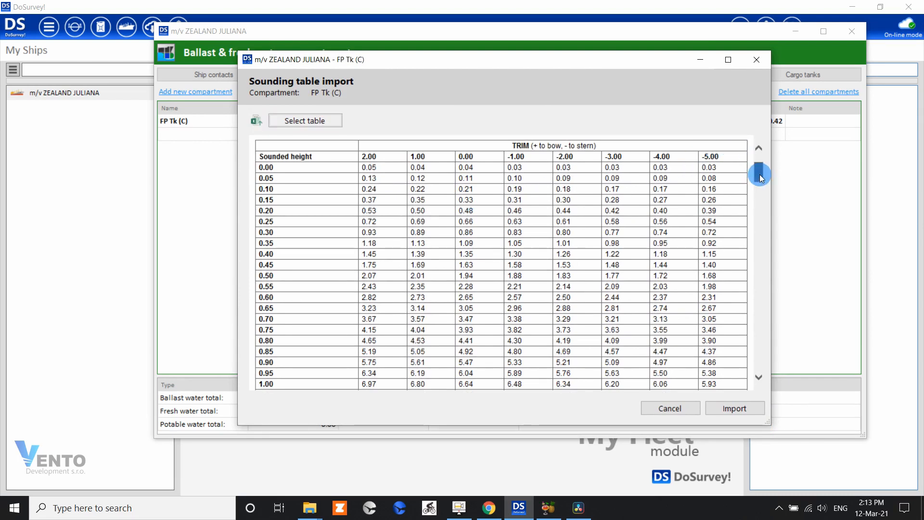
left_click_drag(760, 178, 761, 365)
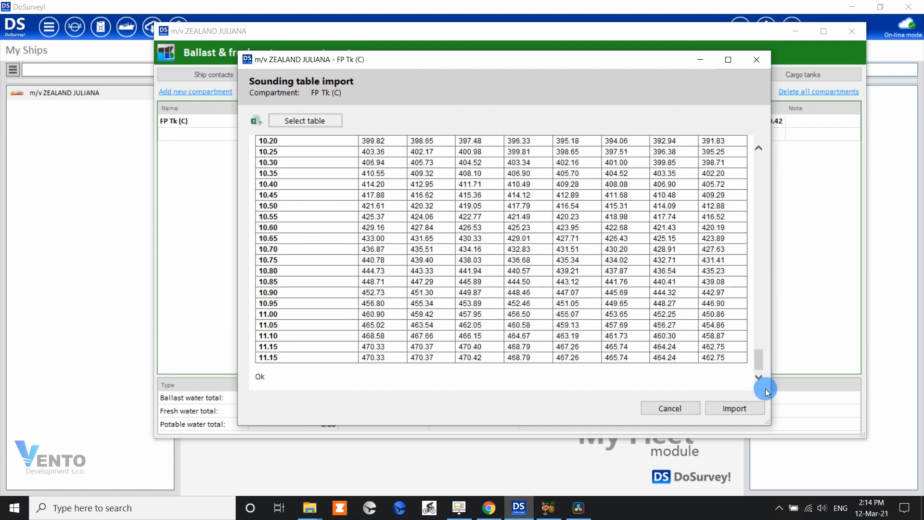
left_click(729, 410)
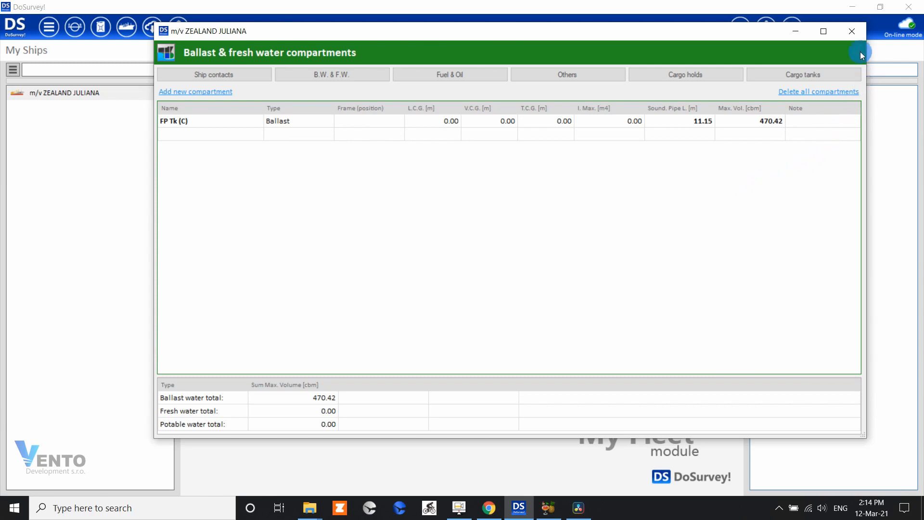
left_click(853, 32)
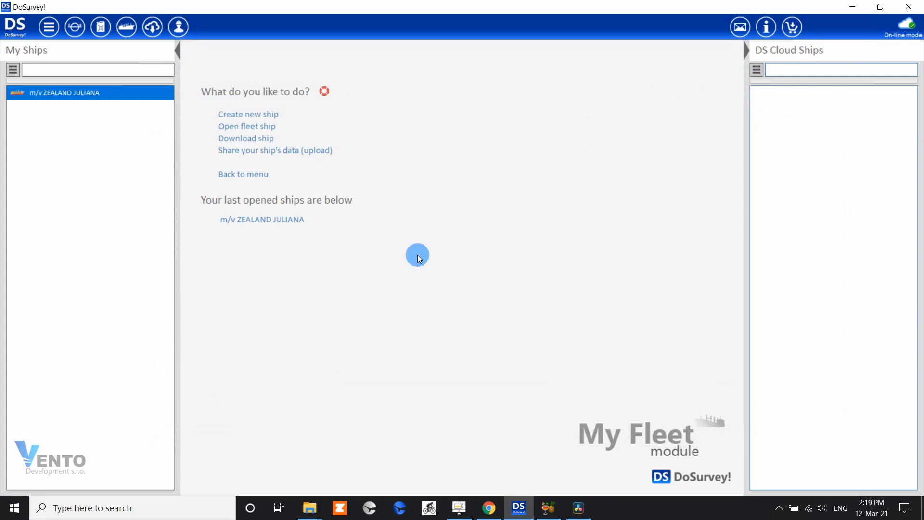
Open the sounding report of m/v ZEALAND JULIANA and set the sounding of FP Tk (C) to 5.23.
right_click(106, 96)
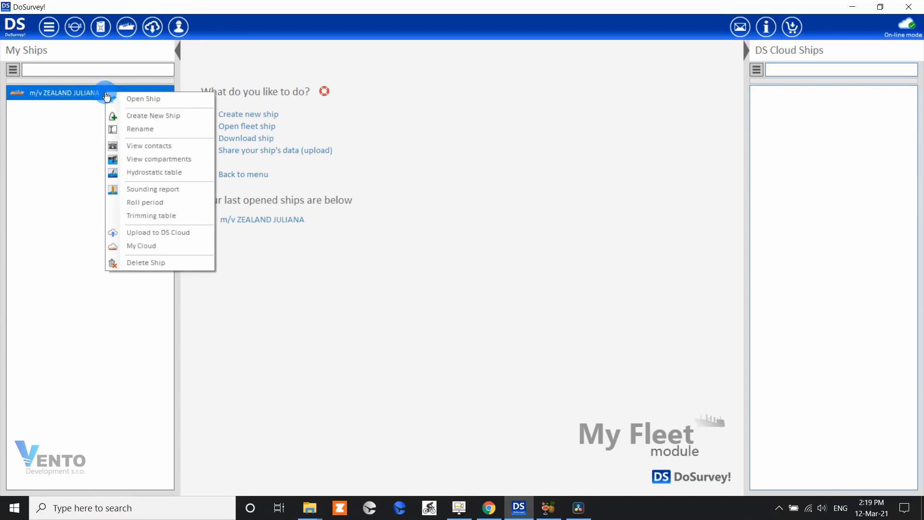
left_click(204, 192)
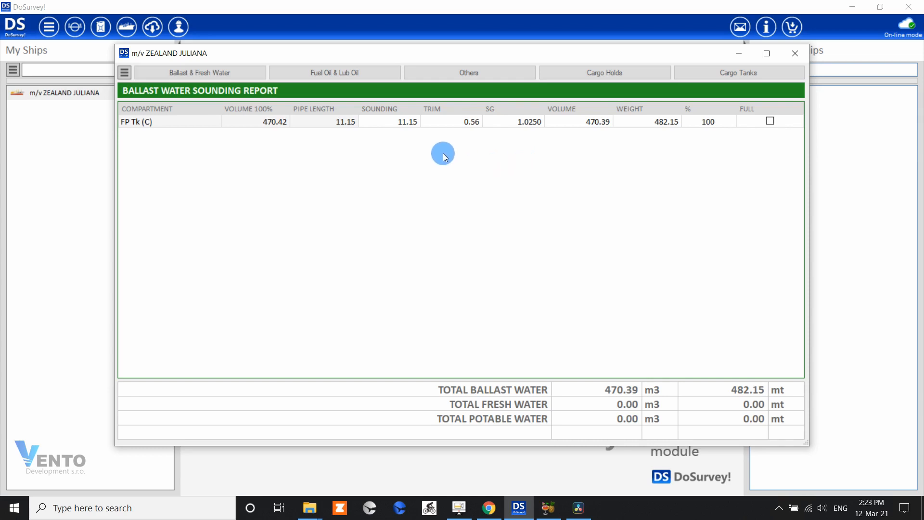
left_click(392, 124)
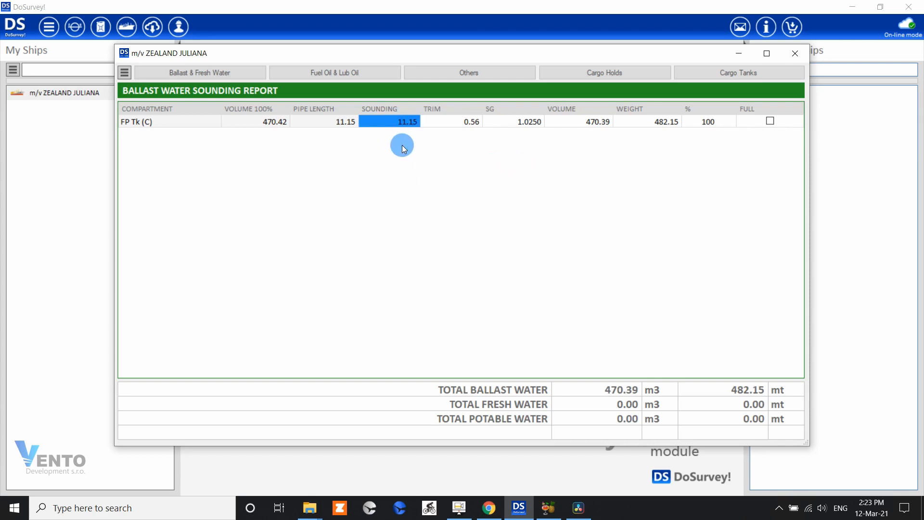
type("5.25")
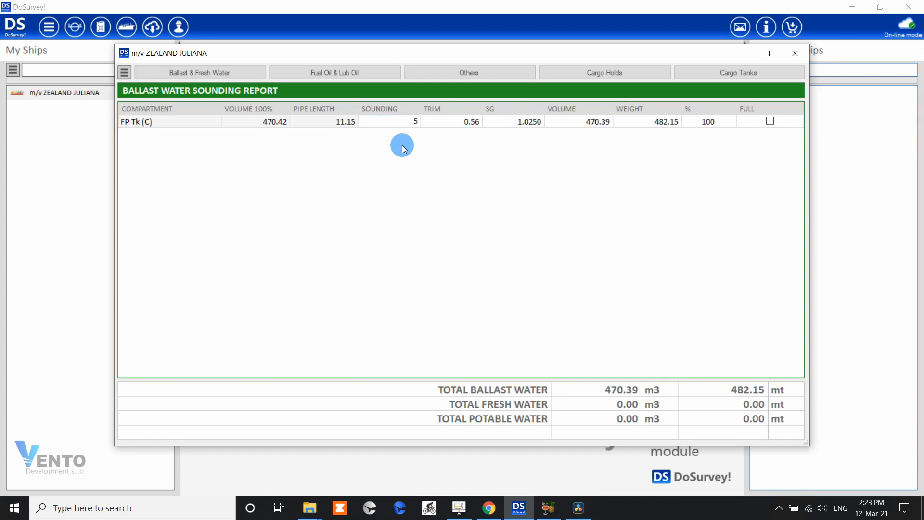
key("Return")
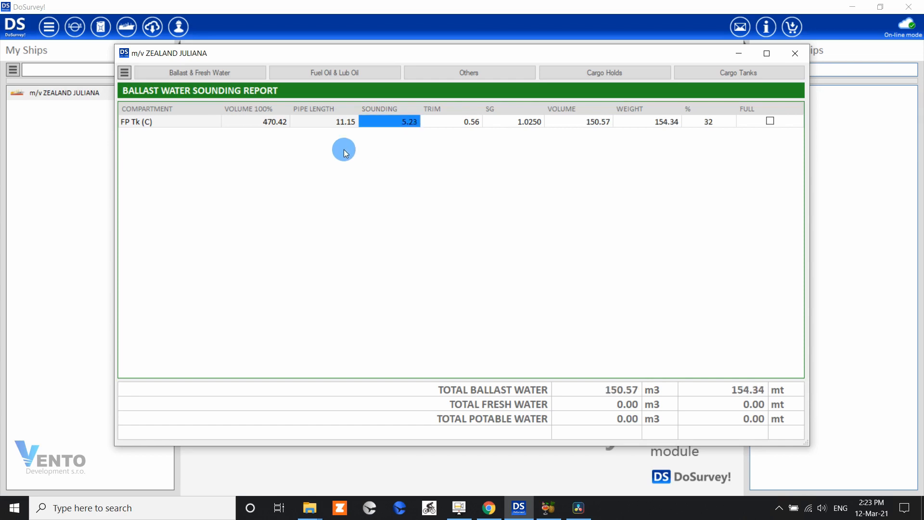
Check the calculated volume and weight of FP Tk (C) and mark the tank as full.
left_click(586, 126)
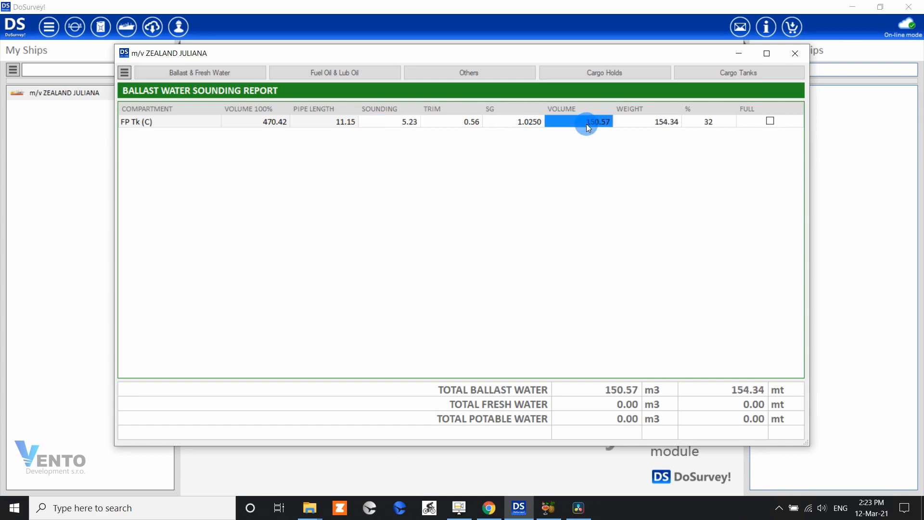
left_click(665, 124)
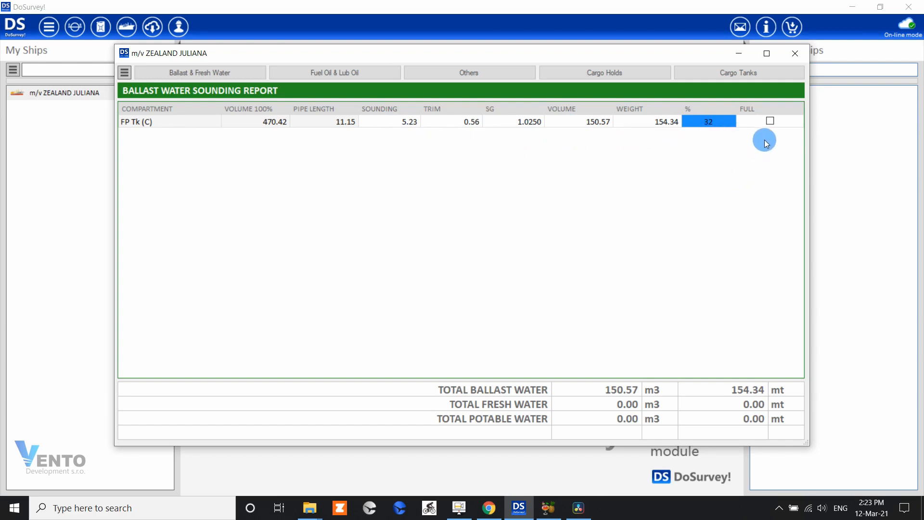
left_click(771, 122)
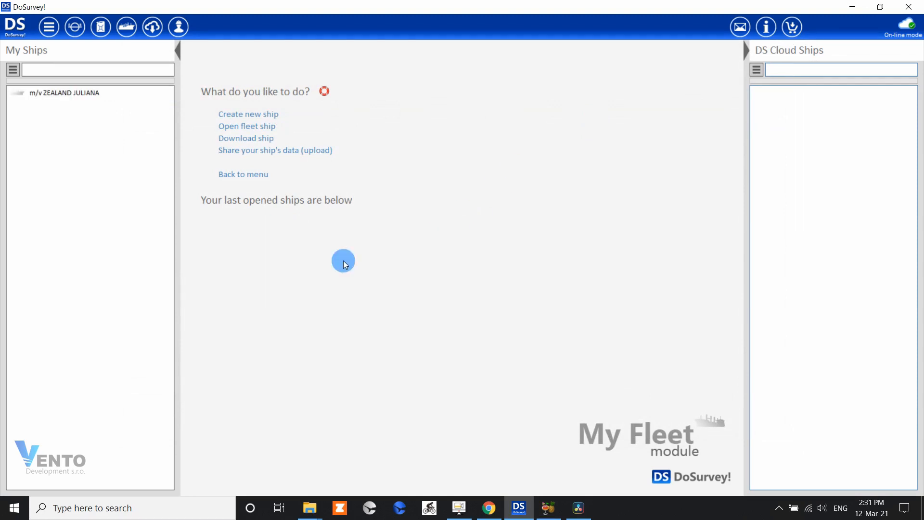
Open the sounding report of m/v ZEALAND JULIANA and set the trim of all ballast and fresh water compartments to -1.
right_click(88, 93)
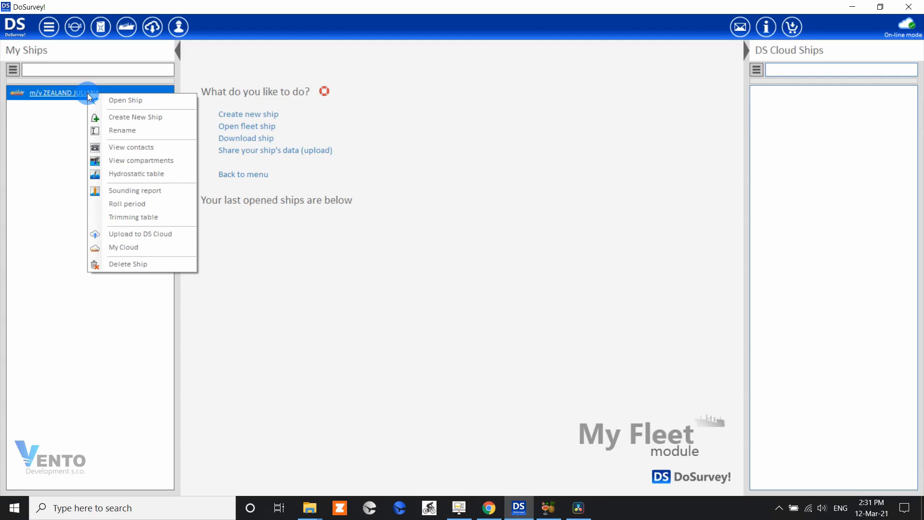
left_click(180, 189)
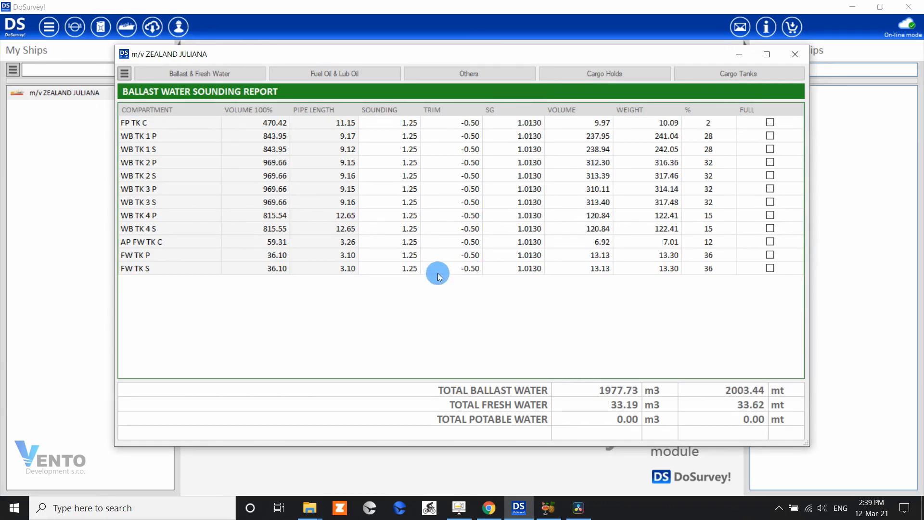
right_click(455, 136)
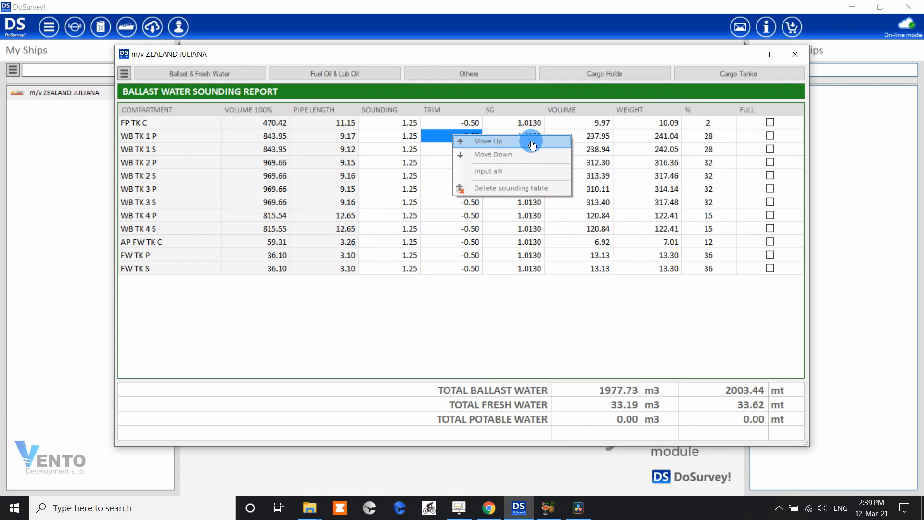
left_click(538, 173)
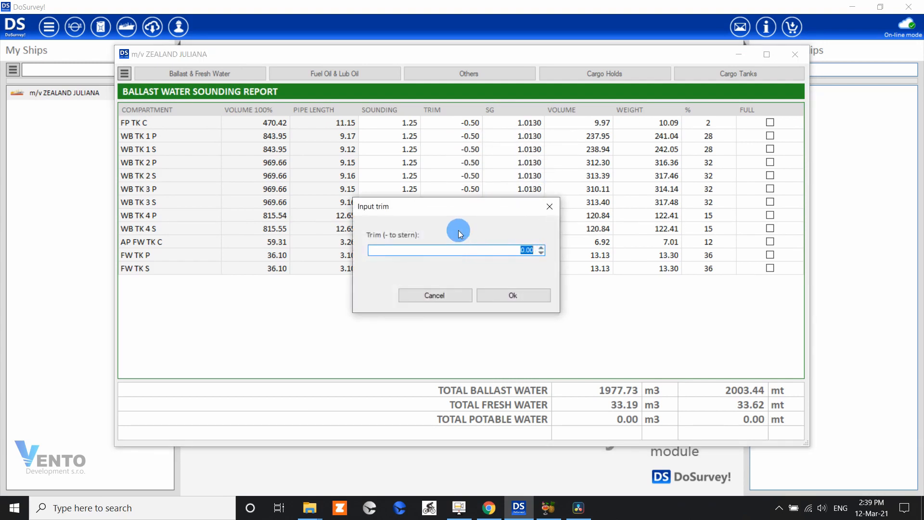
type("-1")
left_click(513, 294)
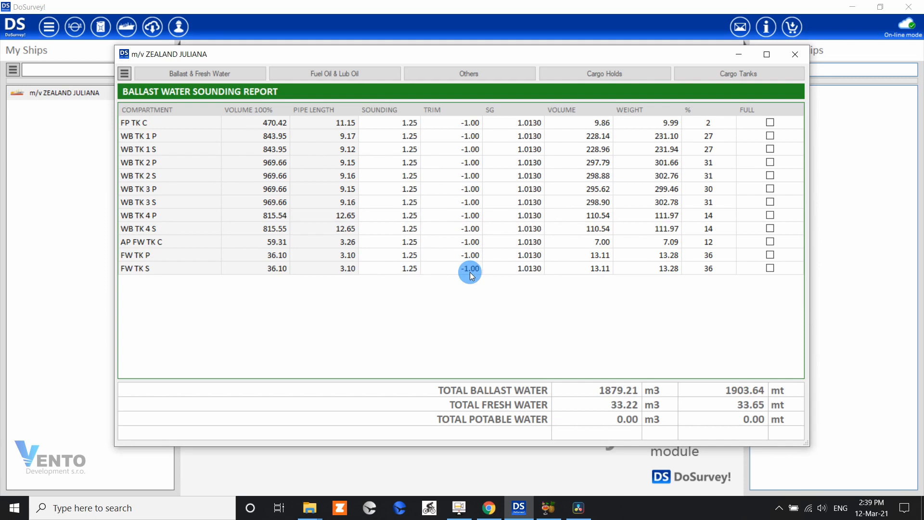
Set the specific gravity of all compartments in the ballast water sounding report to 1.025.
right_click(508, 124)
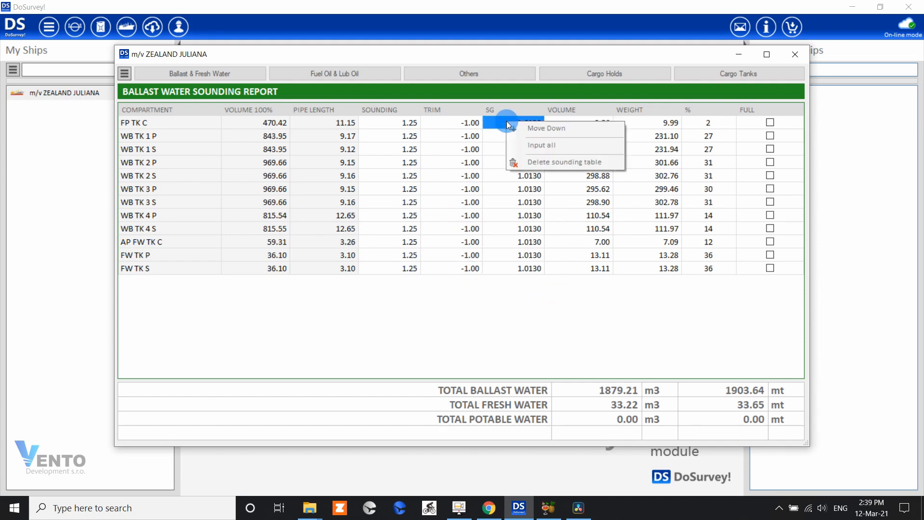
left_click(578, 145)
type("1.025")
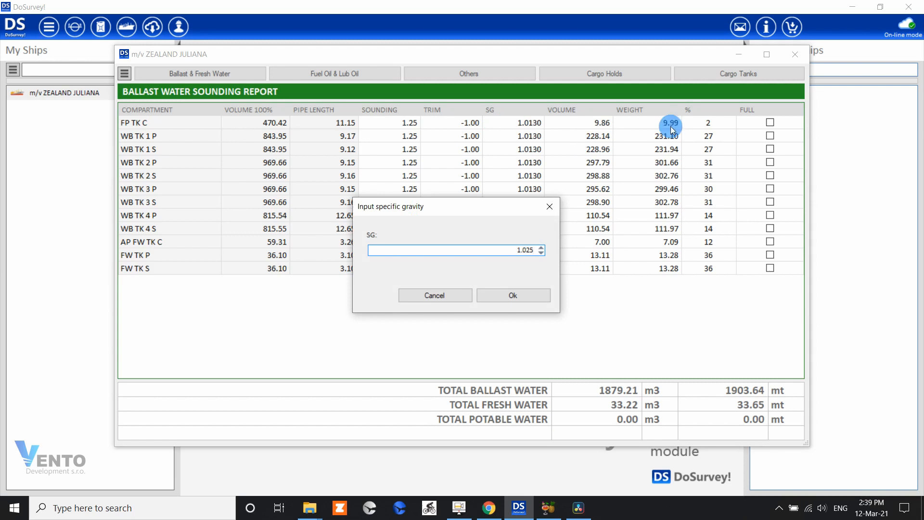
left_click(526, 293)
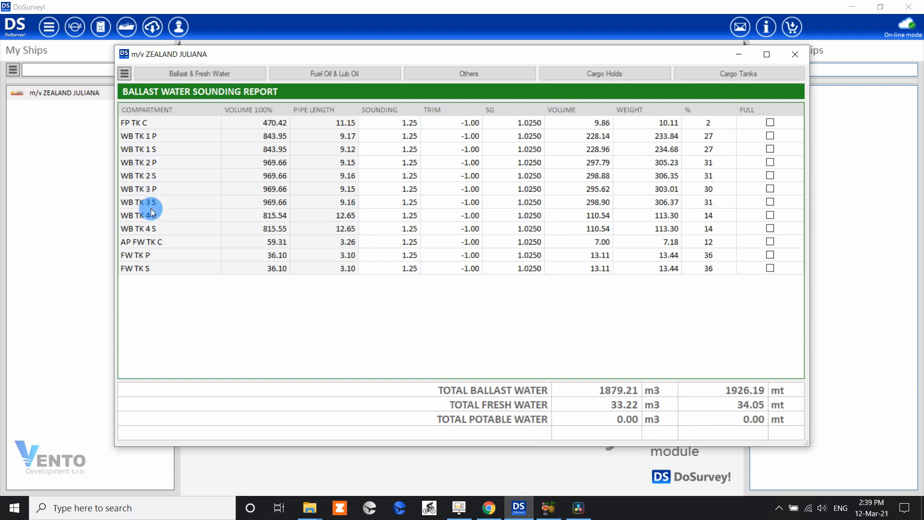
Move compartment AP FW TK C one row up in the sounding report, above WB TK 4 S, and return it one row down.
right_click(167, 241)
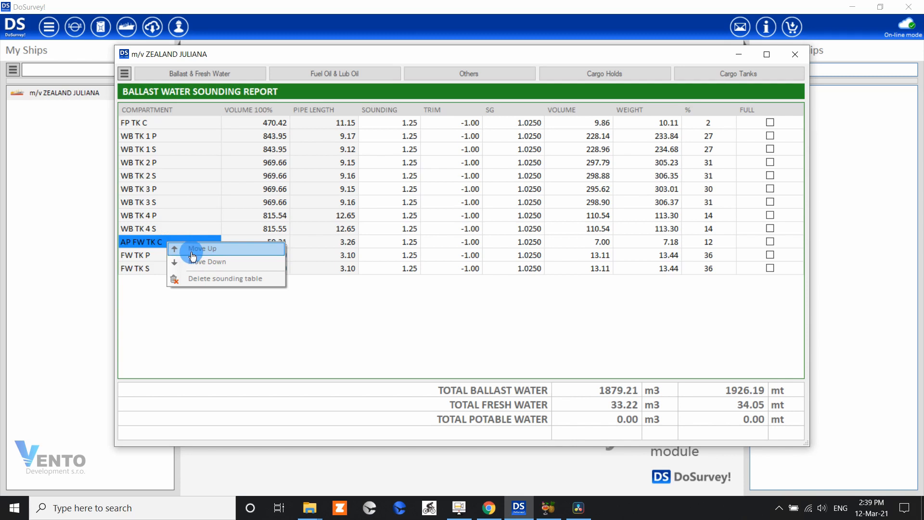
left_click(192, 251)
right_click(176, 226)
left_click(204, 244)
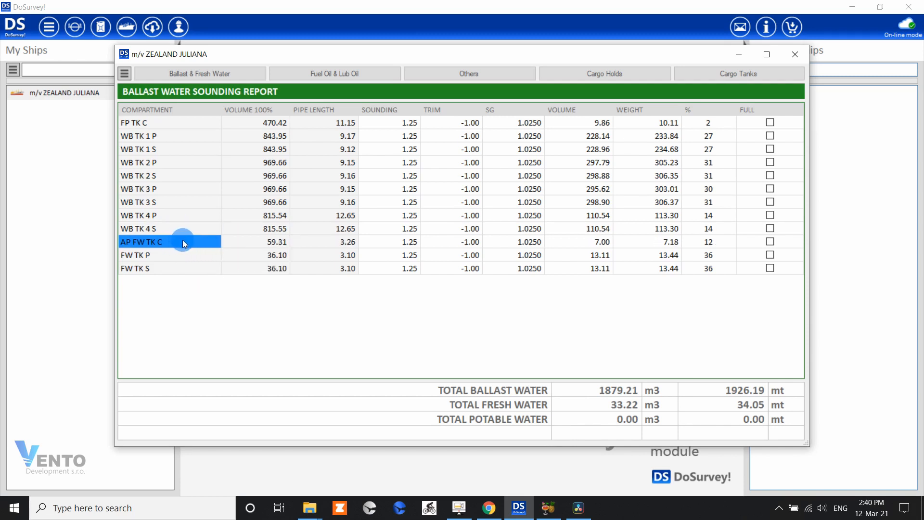
Move compartment AP FW TK C two rows down in the sounding report, below FW TK S.
right_click(172, 241)
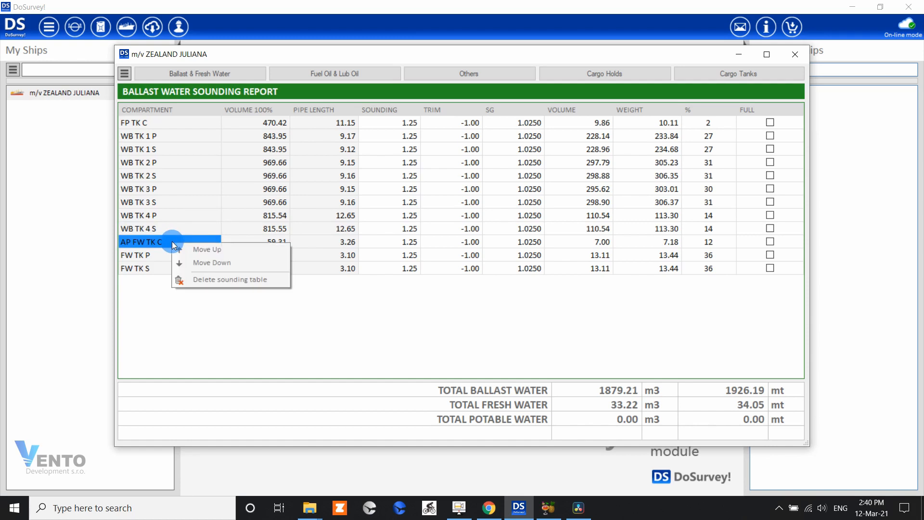
left_click(206, 268)
right_click(197, 256)
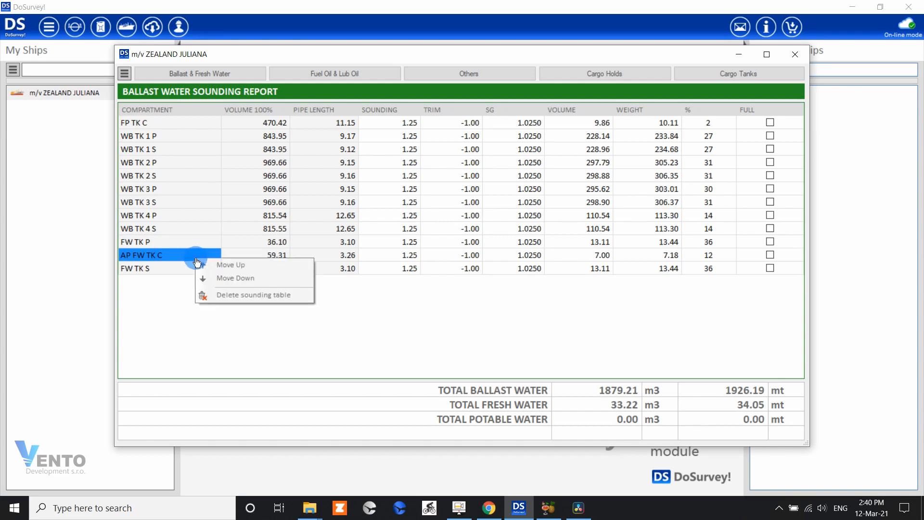
left_click(222, 280)
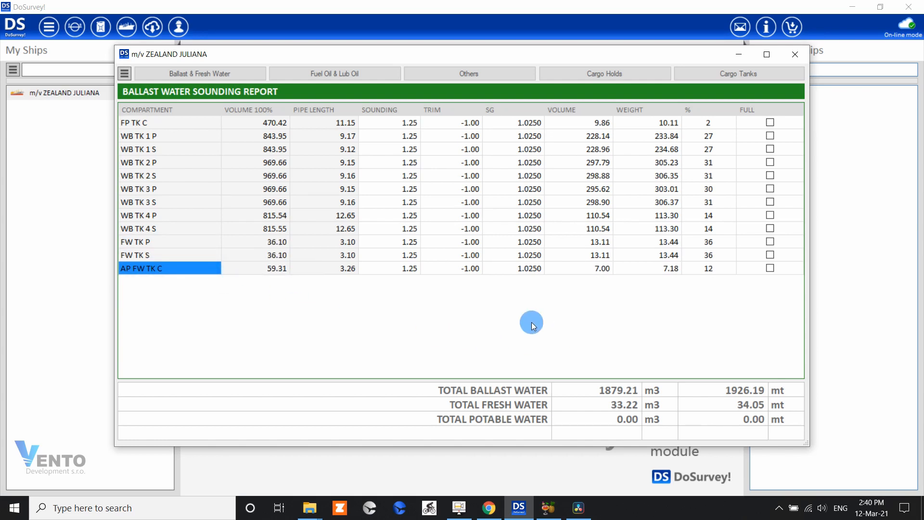